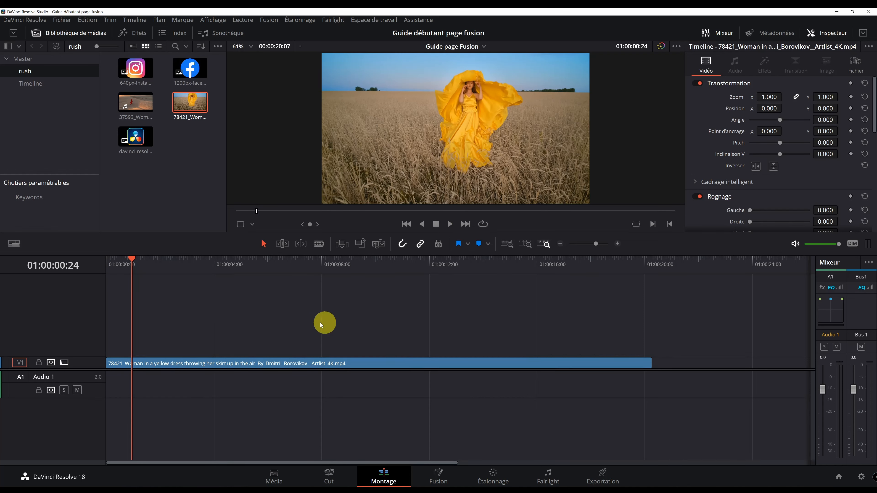
Move the timeline playhead to 01:00:03:17 and open the clip on the Fusion page
{"action": "left_click_drag", "start_coordinate": [166, 262], "coordinate": [205, 262]}
{"action": "left_click", "coordinate": [438, 476]}
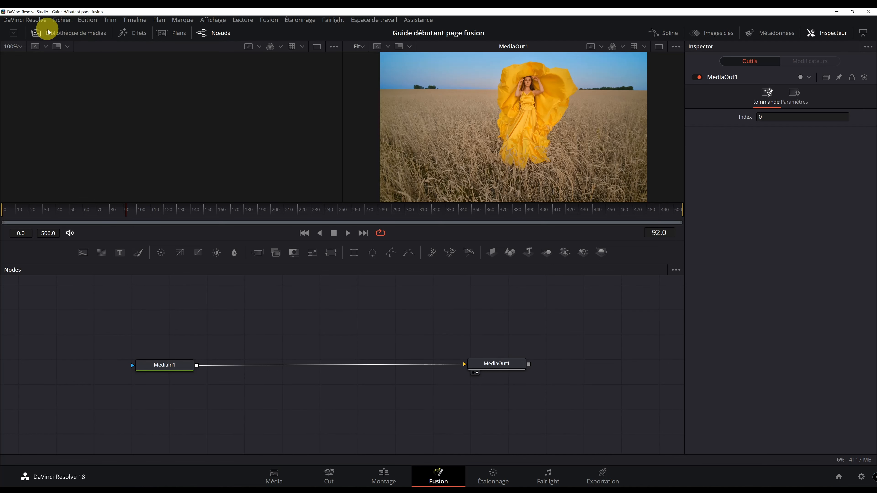
Examine the media pool, the effects library with its Tools and LUTs categories, and the timeline's clip thumbnails
{"action": "left_click", "coordinate": [61, 30]}
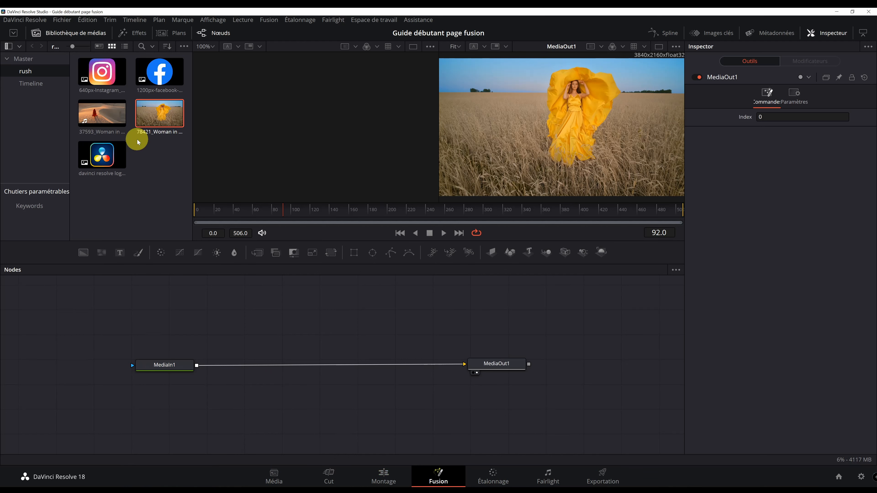
{"action": "left_click", "coordinate": [139, 31]}
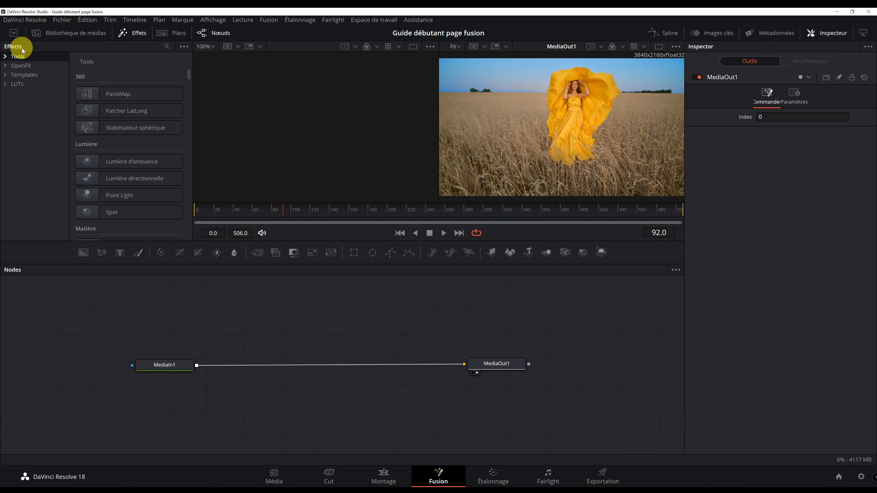
{"action": "scroll", "coordinate": [143, 93], "scroll_direction": "down", "scroll_amount": 3}
{"action": "scroll", "coordinate": [142, 93], "scroll_direction": "up", "scroll_amount": 3}
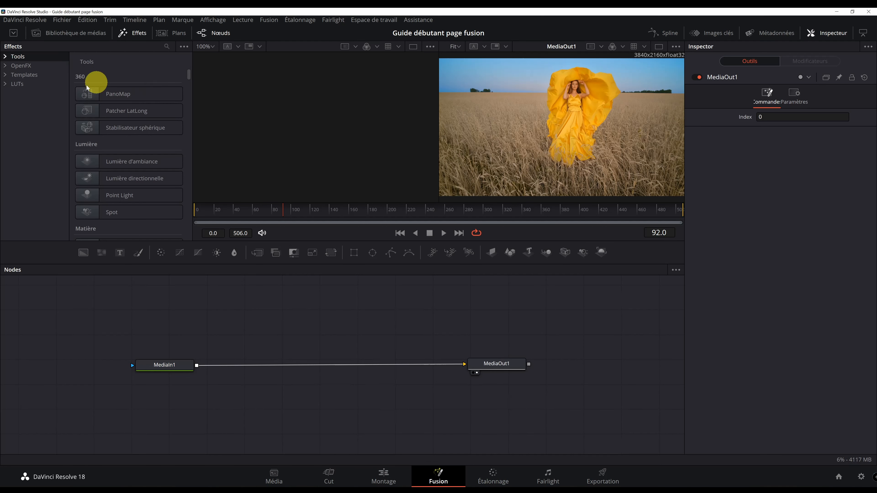
{"action": "left_click", "coordinate": [21, 85]}
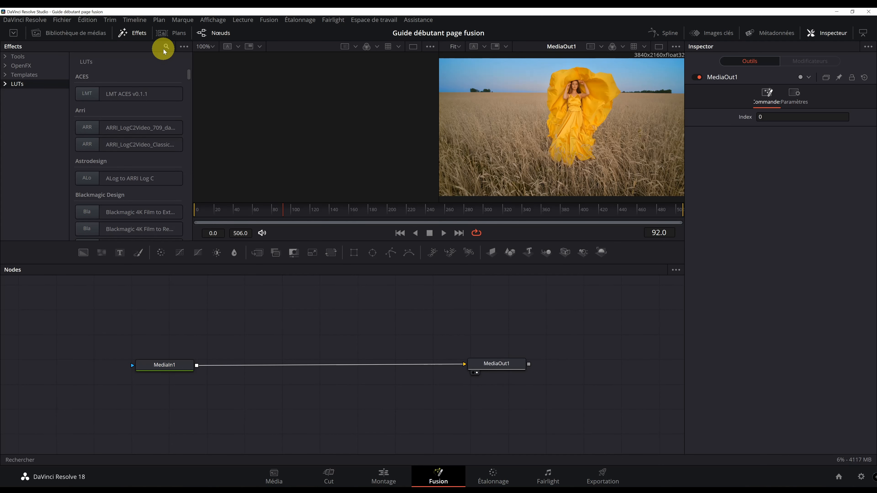
{"action": "left_click", "coordinate": [169, 35]}
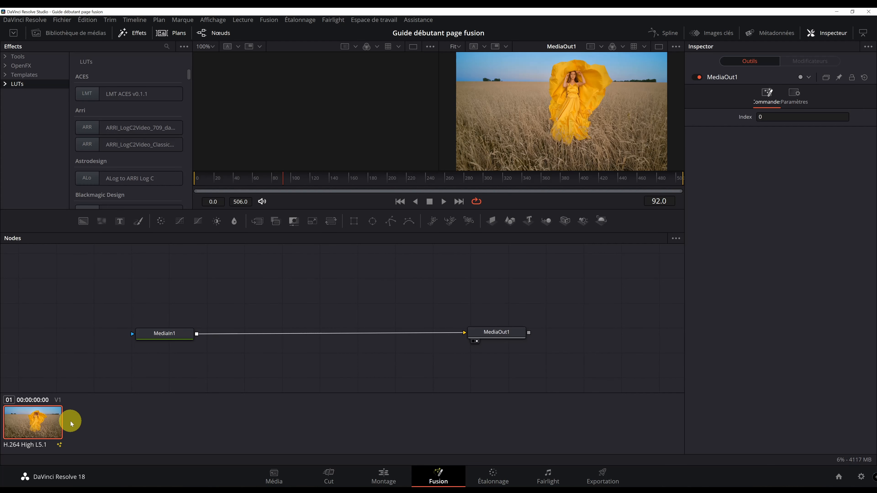
{"action": "left_click", "coordinate": [134, 33]}
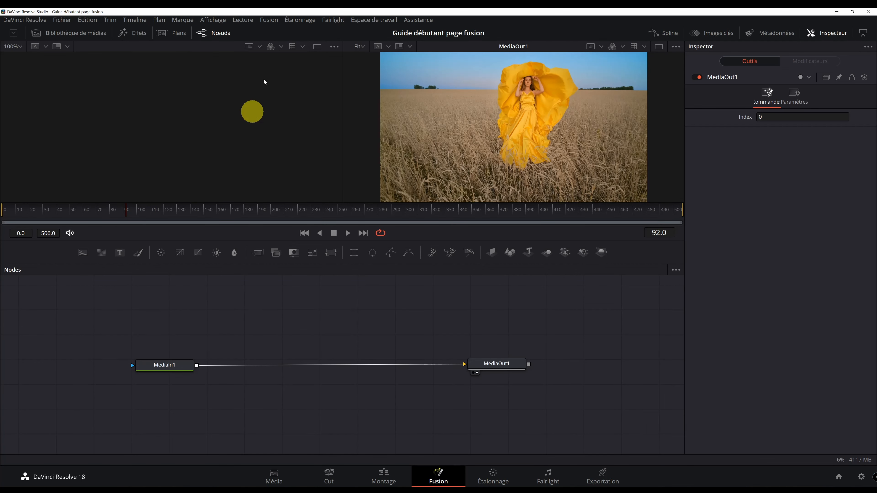
Check the Fusion node area by hiding and restoring it, and compare it with the Color page's node graph
{"action": "left_click", "coordinate": [217, 31]}
{"action": "left_click", "coordinate": [218, 33]}
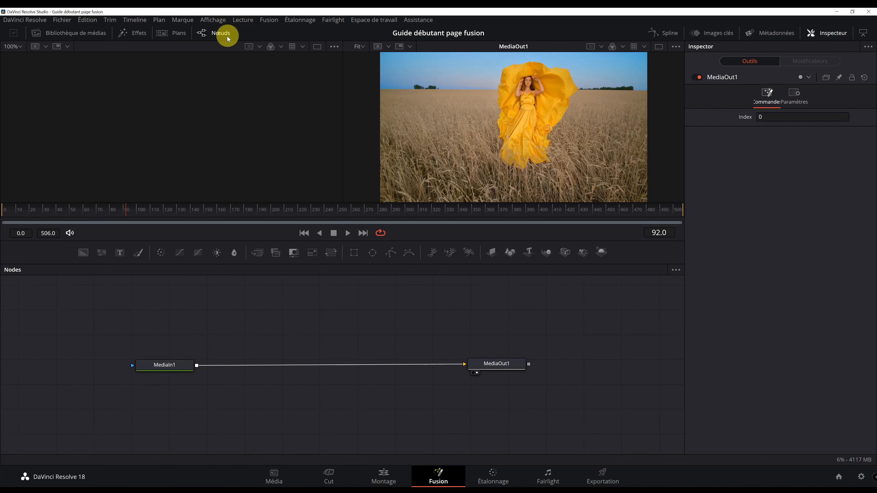
{"action": "left_click", "coordinate": [490, 484]}
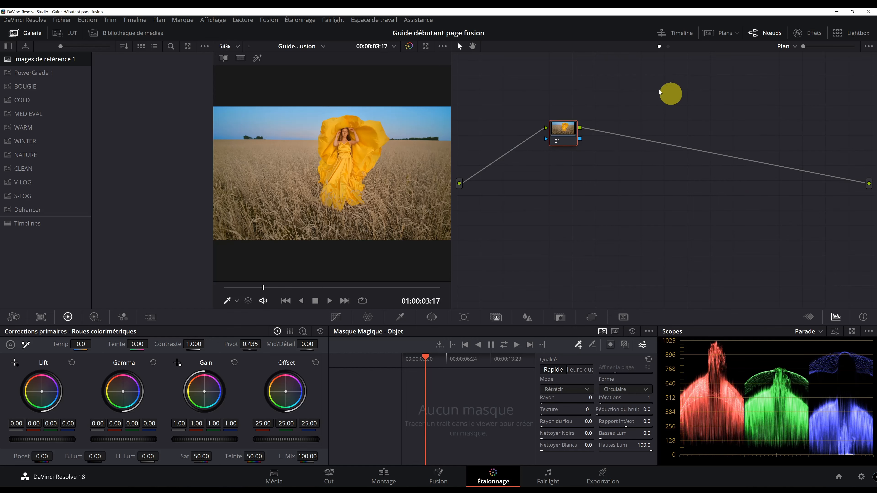
{"action": "left_click", "coordinate": [381, 480]}
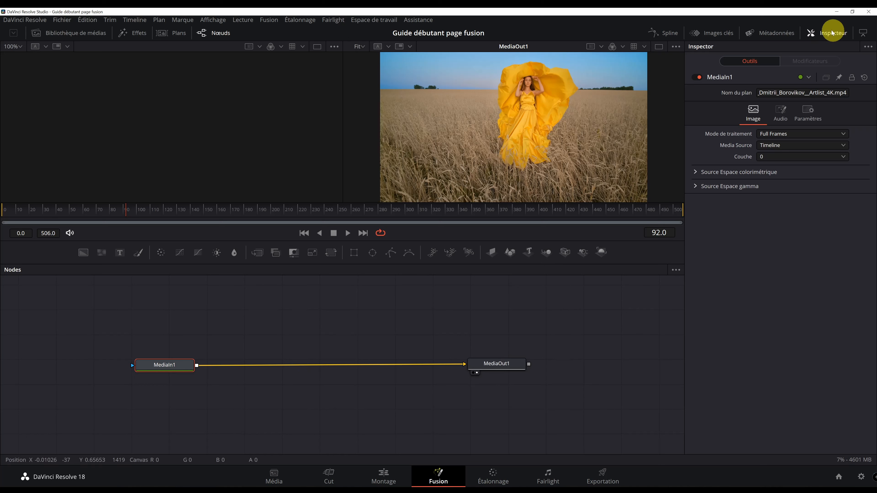
Examine the Spline editor, the Keyframes editor and the clip's metadata on the Fusion page
{"action": "left_click", "coordinate": [663, 34]}
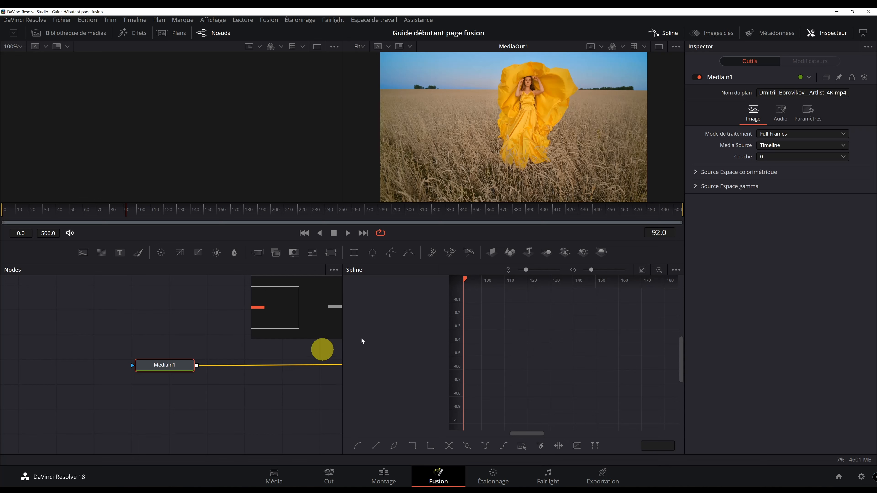
{"action": "left_click", "coordinate": [663, 33]}
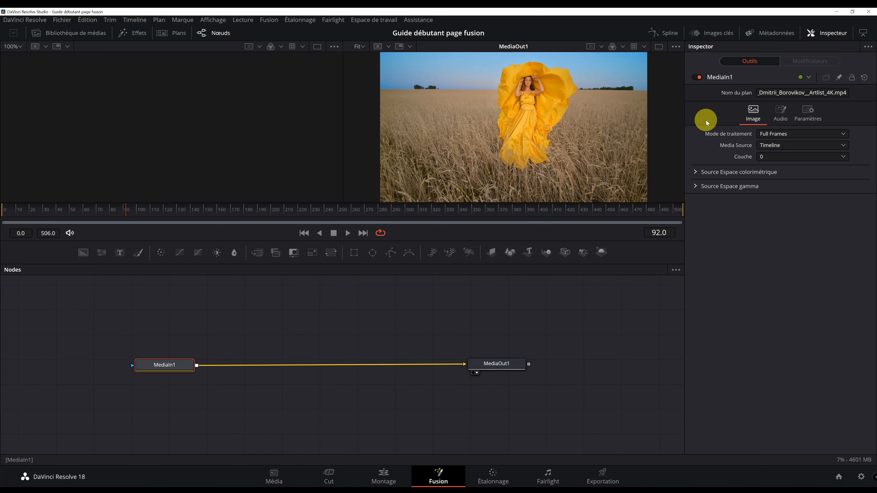
{"action": "left_click", "coordinate": [714, 33]}
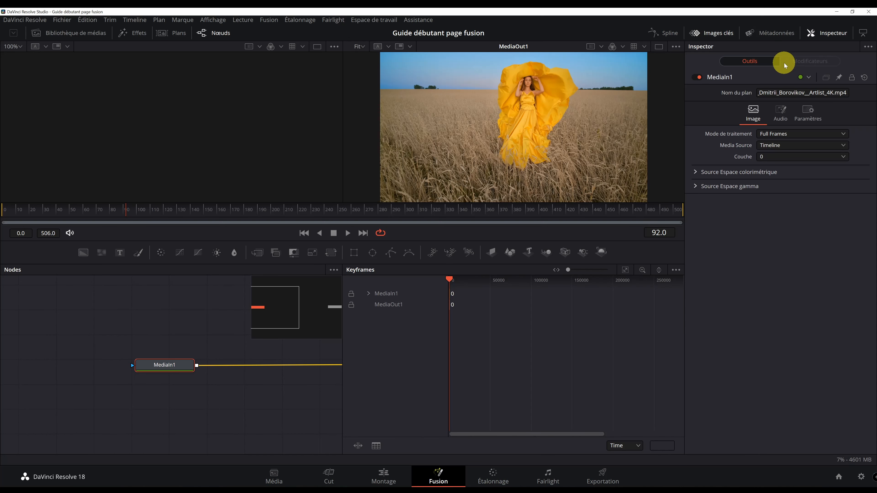
{"action": "left_click", "coordinate": [776, 33]}
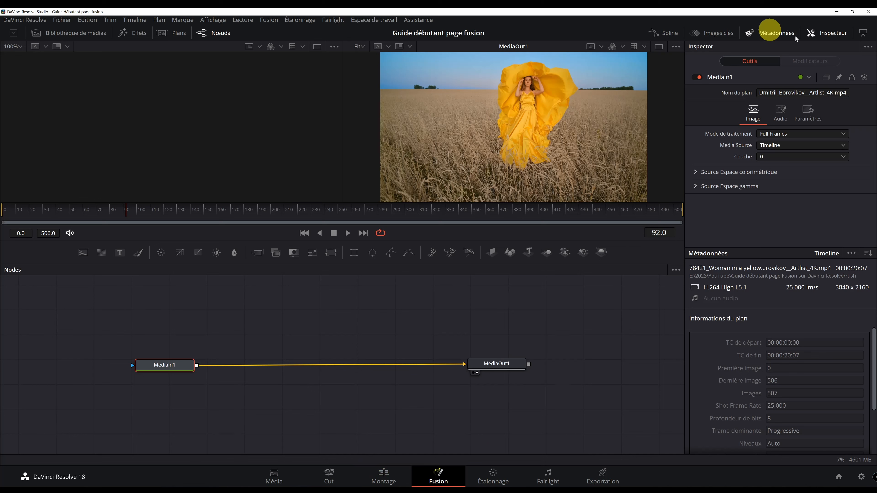
{"action": "left_click", "coordinate": [777, 32]}
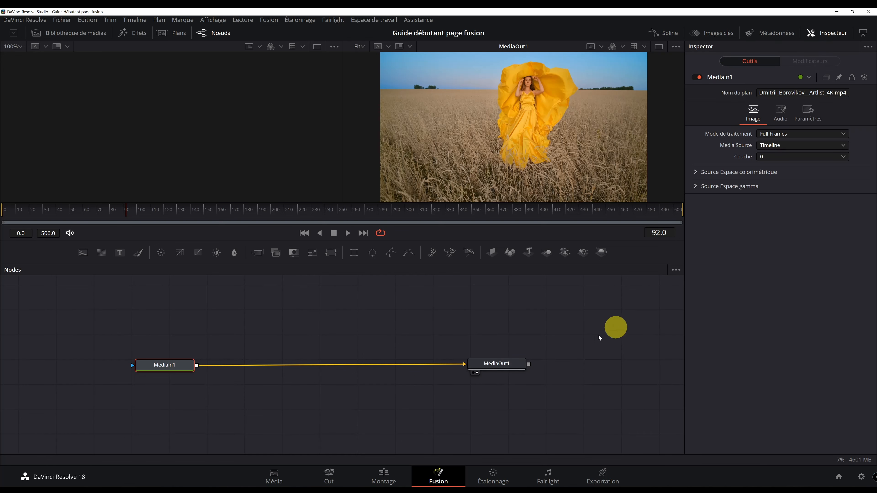
Show the MediaIn1 node in the first viewer, beside the MediaOut1 view
{"action": "left_click", "coordinate": [508, 365]}
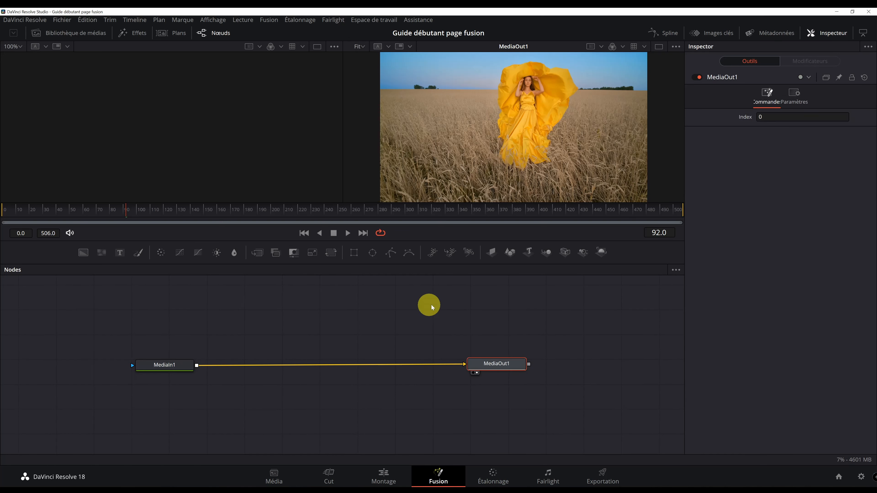
{"action": "left_click", "coordinate": [179, 357]}
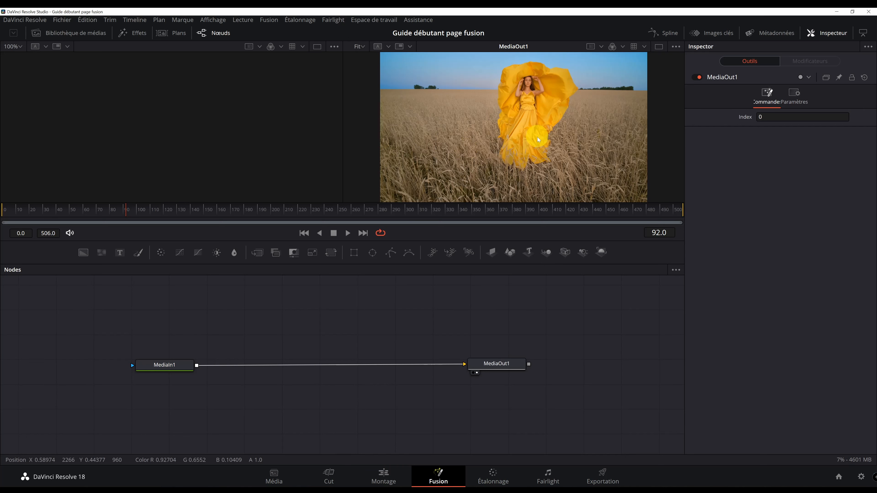
{"action": "left_click", "coordinate": [181, 364]}
{"action": "key", "text": "1"}
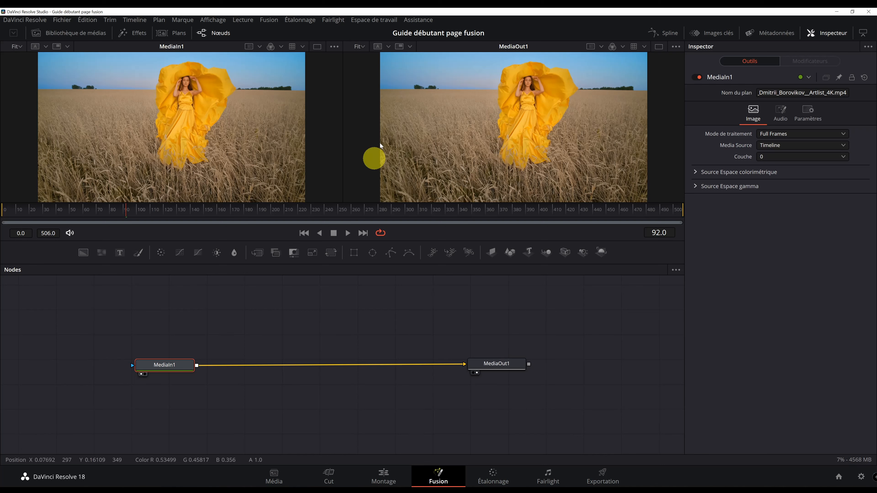
Compare the single-viewer and dual-viewer layouts in Fusion with the clip as displayed on the Edit page
{"action": "left_click", "coordinate": [659, 46]}
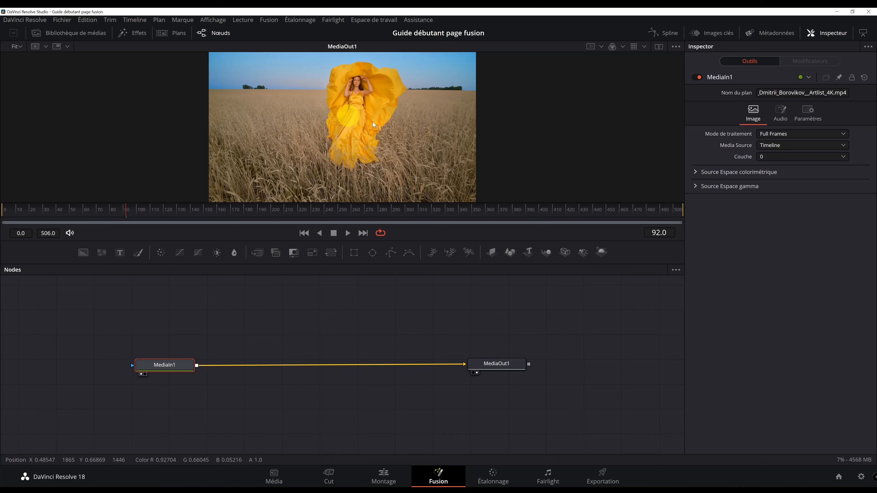
{"action": "left_click", "coordinate": [659, 47]}
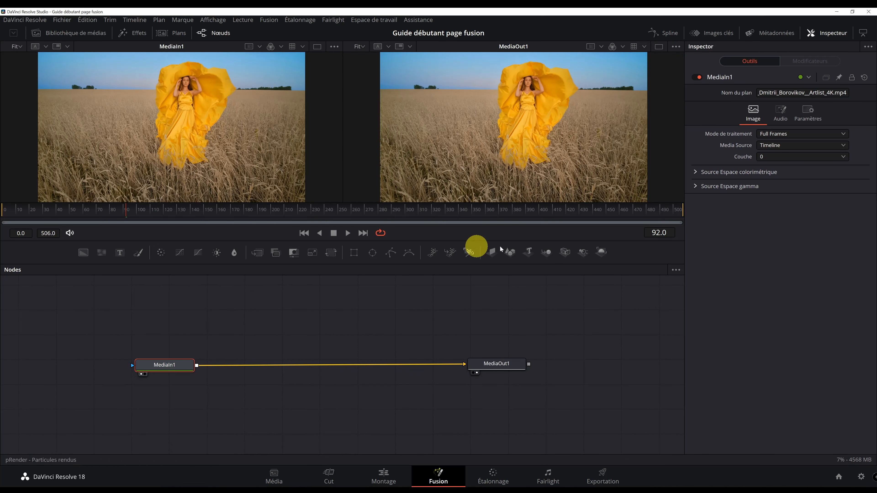
{"action": "left_click", "coordinate": [384, 476]}
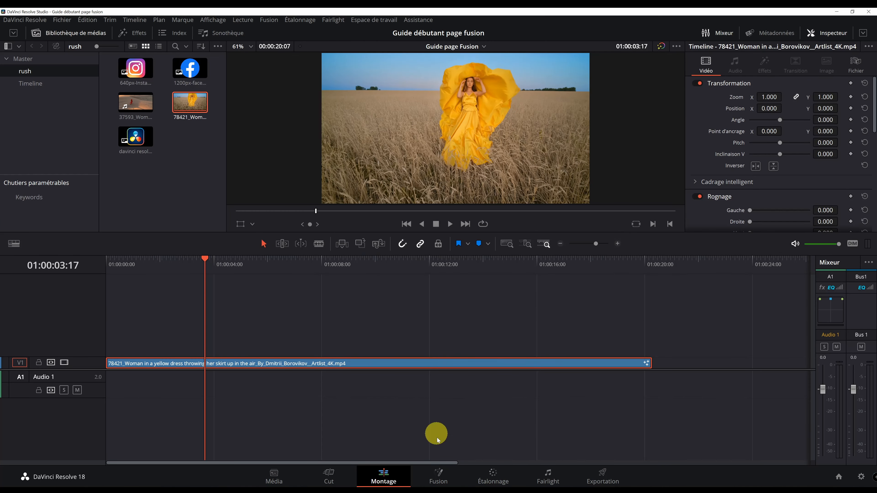
{"action": "left_click", "coordinate": [438, 475]}
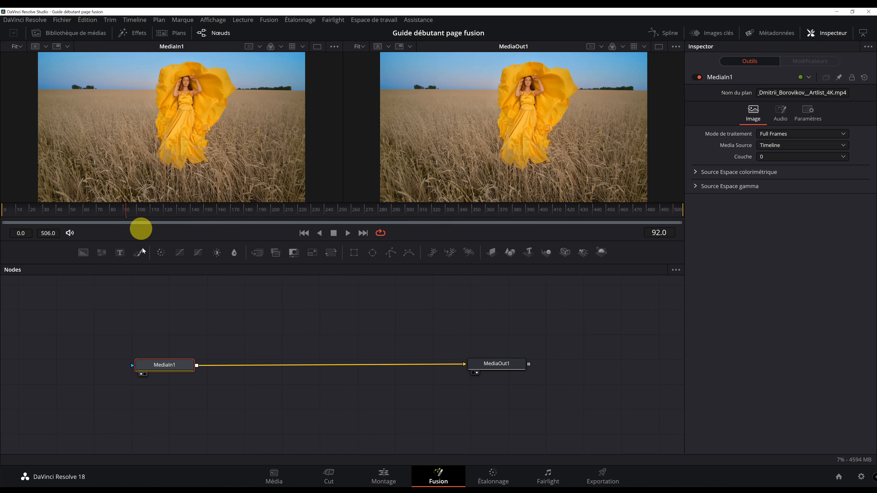
Try adding a Text node and a Paint node to the node area, and remove both
{"action": "left_click_drag", "start_coordinate": [120, 253], "coordinate": [252, 331]}
{"action": "left_click", "coordinate": [139, 254]}
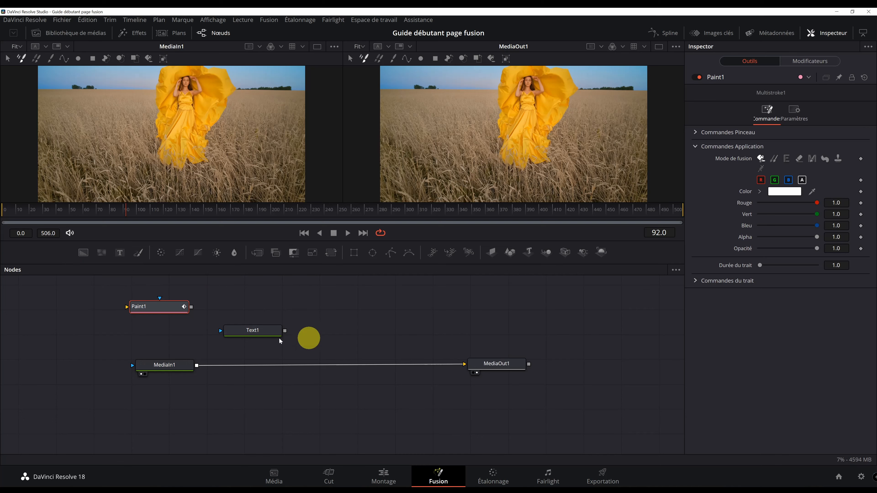
{"action": "left_click_drag", "start_coordinate": [292, 283], "coordinate": [108, 335]}
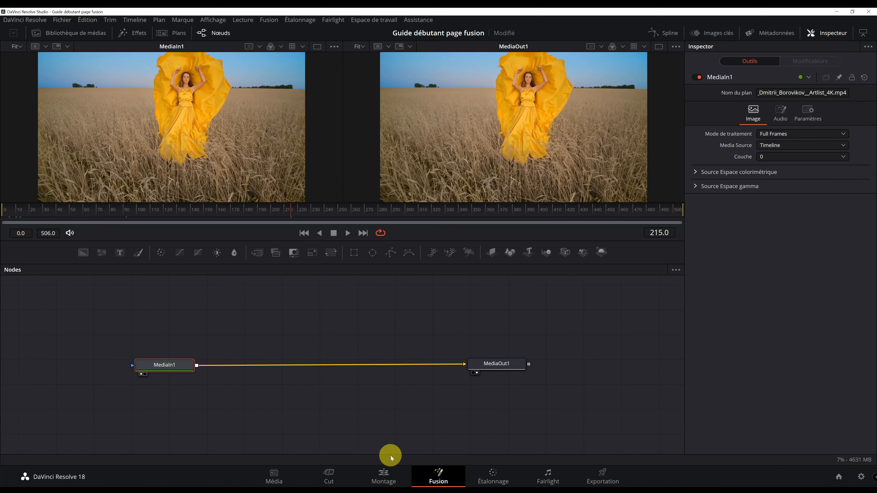
Scrub to the clip's end at frame 506 and compare the playhead position between the Fusion and Edit pages
{"action": "left_click", "coordinate": [377, 472]}
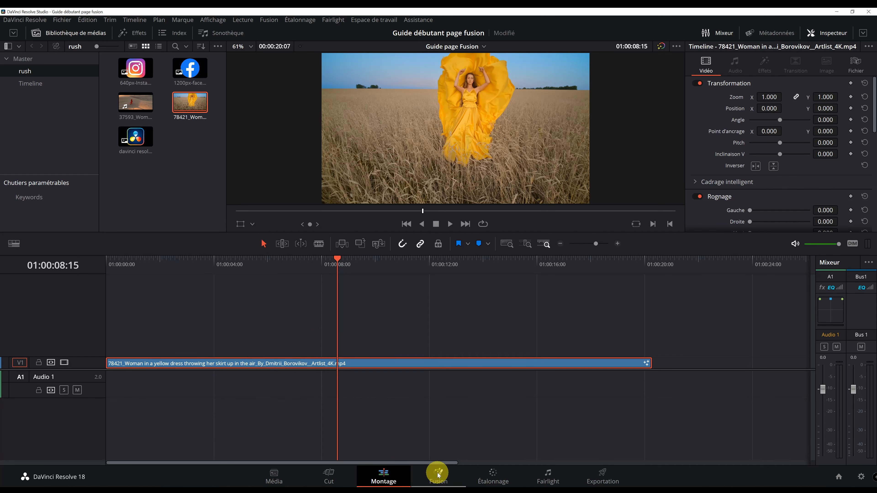
{"action": "left_click", "coordinate": [430, 477]}
{"action": "left_click_drag", "start_coordinate": [56, 217], "coordinate": [292, 217]}
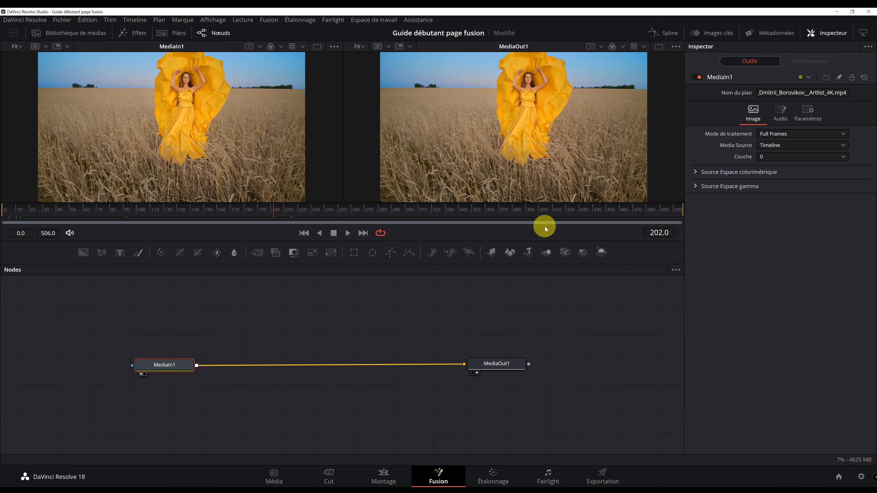
{"action": "left_click_drag", "start_coordinate": [646, 214], "coordinate": [710, 212]}
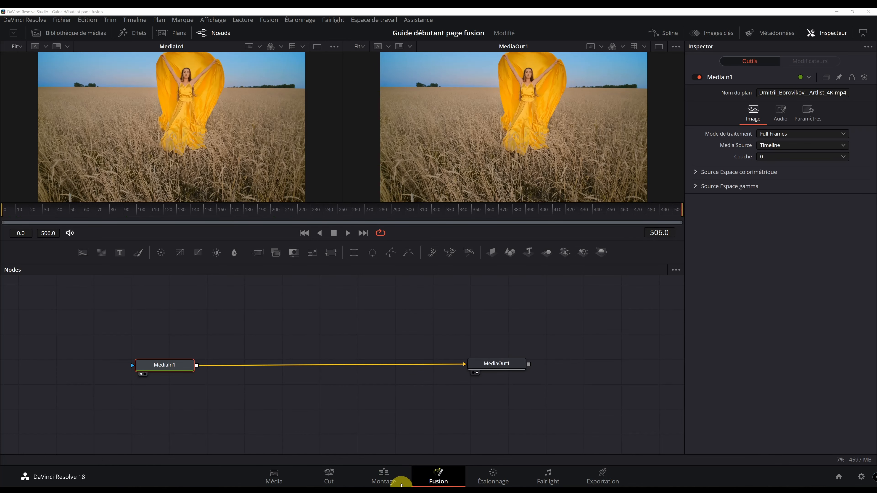
{"action": "left_click", "coordinate": [392, 480]}
{"action": "left_click_drag", "start_coordinate": [180, 263], "coordinate": [652, 265]}
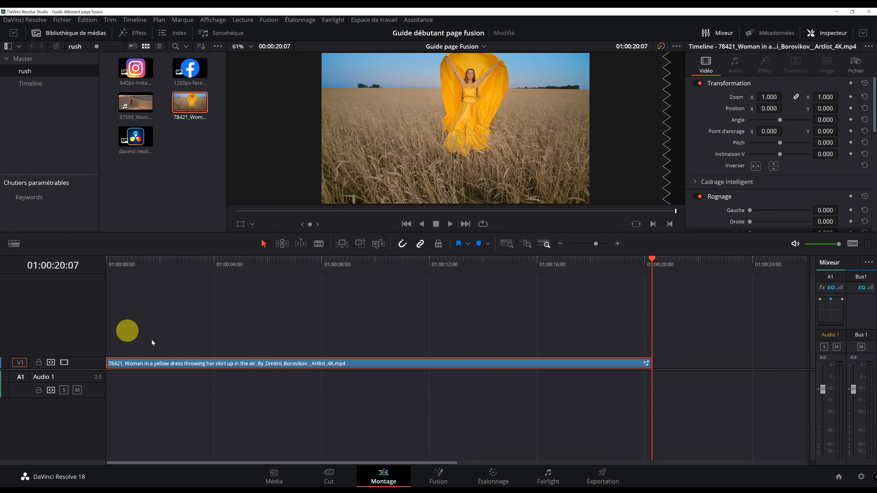
{"action": "left_click", "coordinate": [440, 474]}
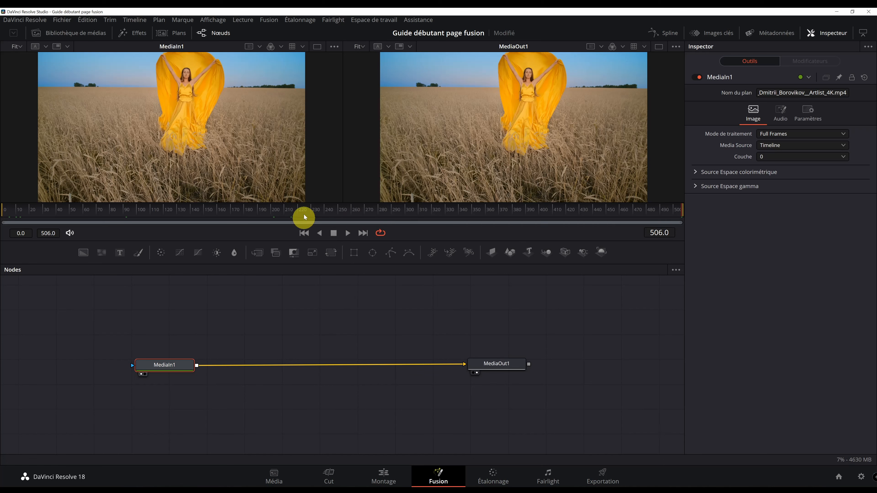
Play the clip in Fusion and scrub through the time ruler to frame 82
{"action": "left_click", "coordinate": [348, 233]}
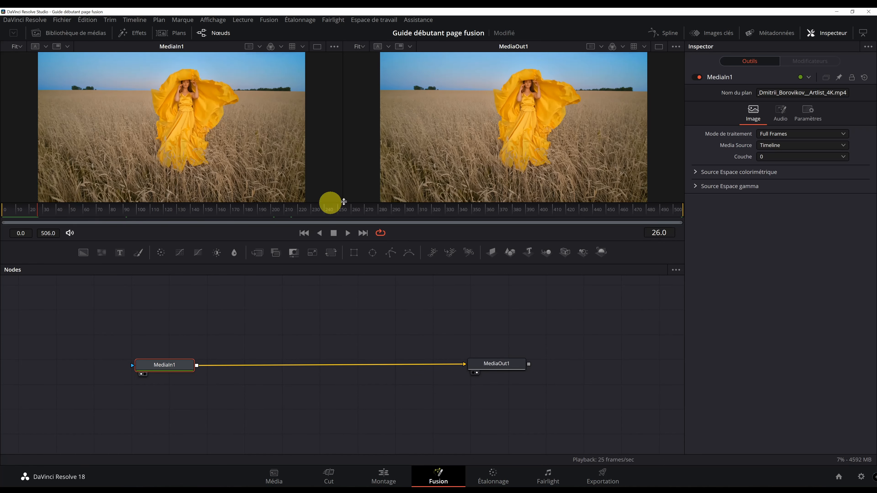
{"action": "left_click_drag", "start_coordinate": [100, 205], "coordinate": [229, 207]}
{"action": "left_click", "coordinate": [138, 211]}
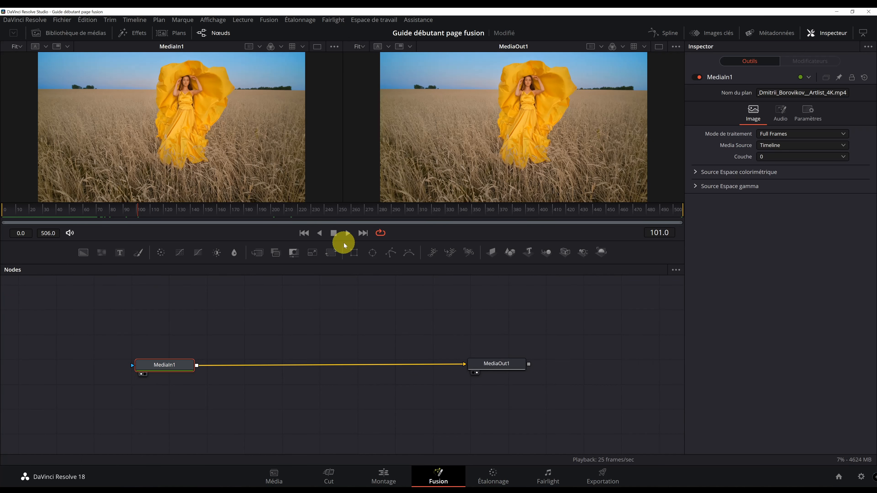
{"action": "left_click_drag", "start_coordinate": [525, 210], "coordinate": [112, 210]}
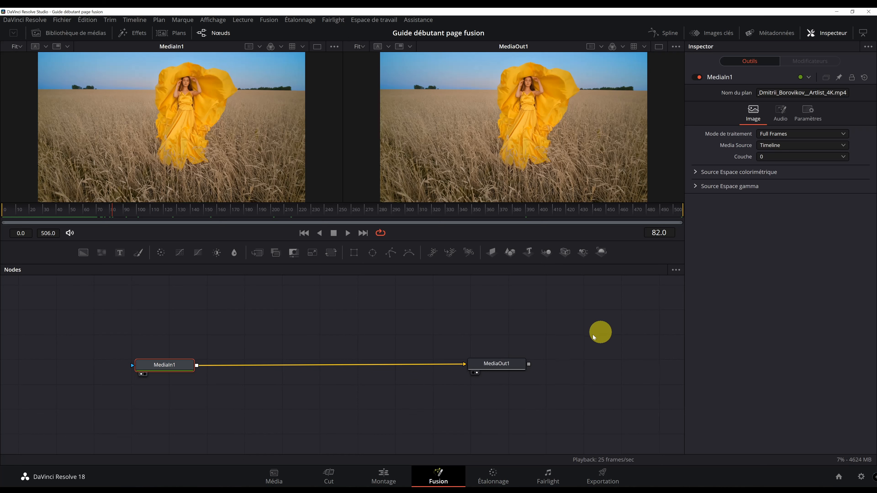
Check the clip on the Edit page and rename its MediaIn1 node in Fusion as PLAN
{"action": "left_click", "coordinate": [550, 330]}
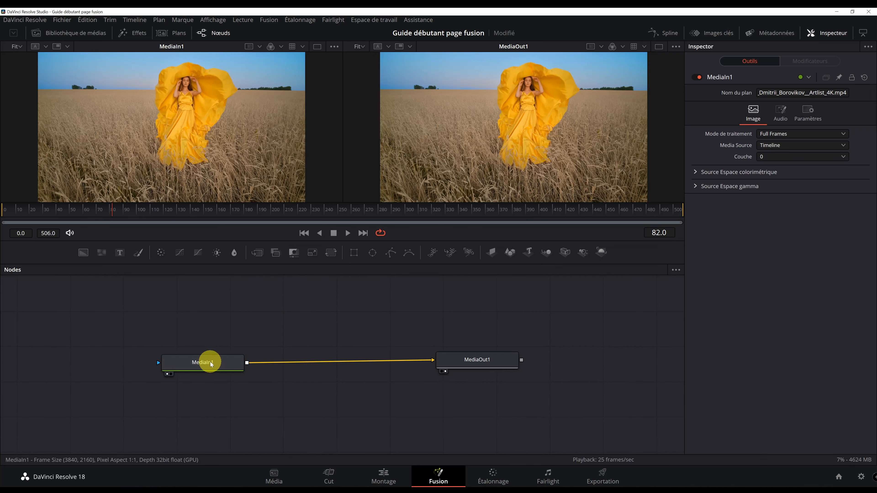
{"action": "mouse_move", "coordinate": [222, 366]}
{"action": "left_mouse_down"}
{"action": "mouse_move", "coordinate": [302, 286]}
{"action": "mouse_move", "coordinate": [214, 366]}
{"action": "mouse_move", "coordinate": [249, 358]}
{"action": "mouse_move", "coordinate": [200, 374]}
{"action": "mouse_move", "coordinate": [218, 373]}
{"action": "left_mouse_up"}
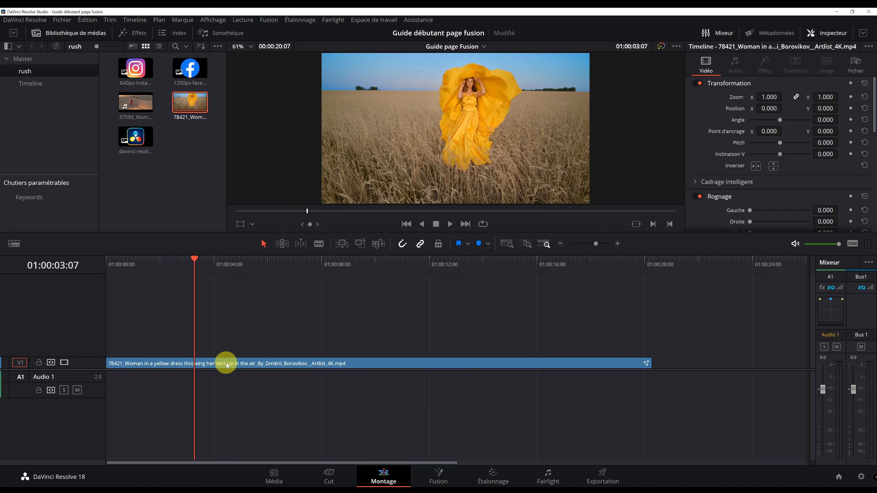
{"action": "left_click", "coordinate": [448, 479]}
{"action": "left_click_drag", "start_coordinate": [207, 363], "coordinate": [228, 362]}
{"action": "key", "text": "F2"}
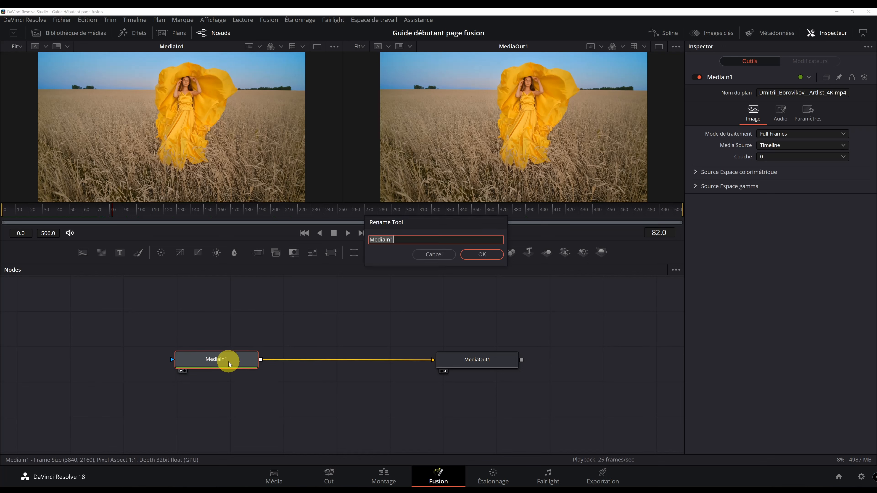
{"action": "type", "text": "PLAN"}
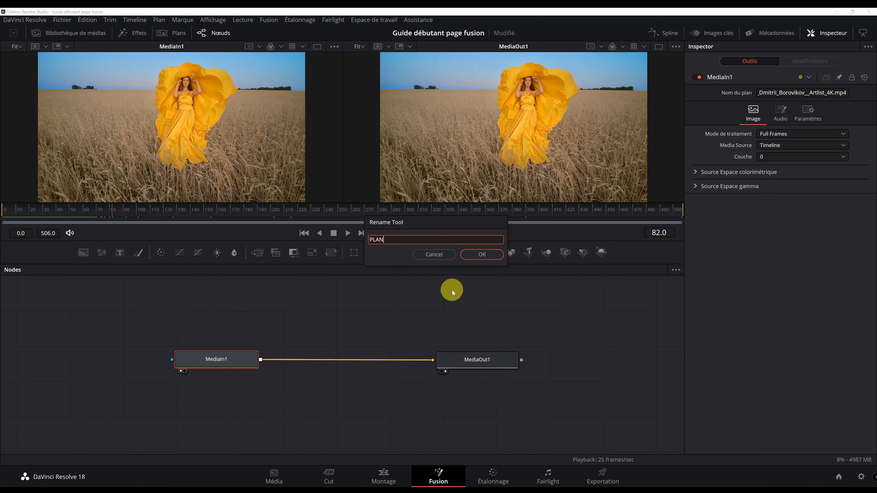
{"action": "left_click", "coordinate": [482, 255]}
Compare the timeline clip on the Edit page with the PLAN node in Fusion, aligning the node with MediaOut1
{"action": "left_click_drag", "start_coordinate": [234, 349], "coordinate": [250, 337]}
{"action": "left_click", "coordinate": [400, 471]}
{"action": "left_click", "coordinate": [215, 361]}
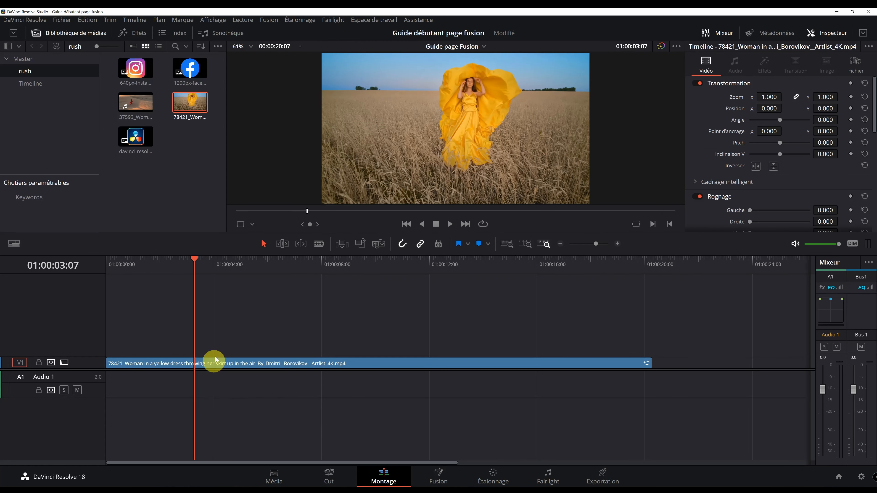
{"action": "left_click", "coordinate": [438, 474]}
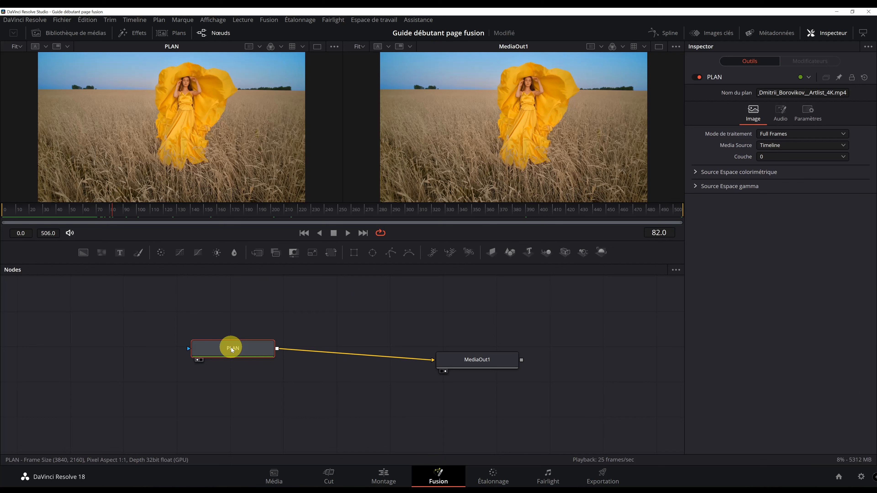
{"action": "left_click_drag", "start_coordinate": [231, 348], "coordinate": [221, 363]}
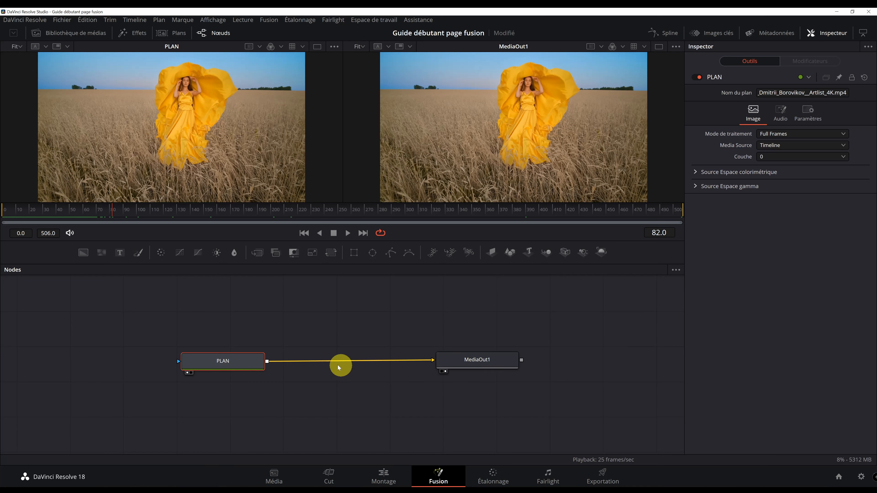
{"action": "left_click", "coordinate": [384, 474]}
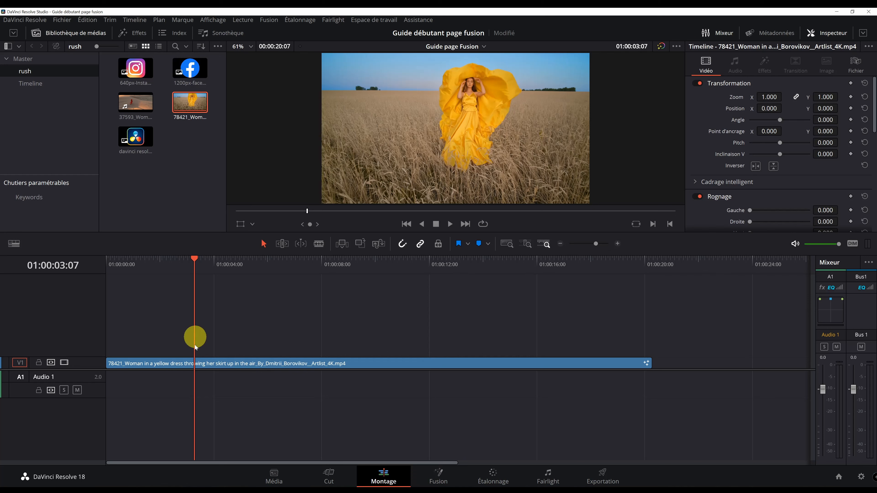
{"action": "left_click", "coordinate": [442, 478]}
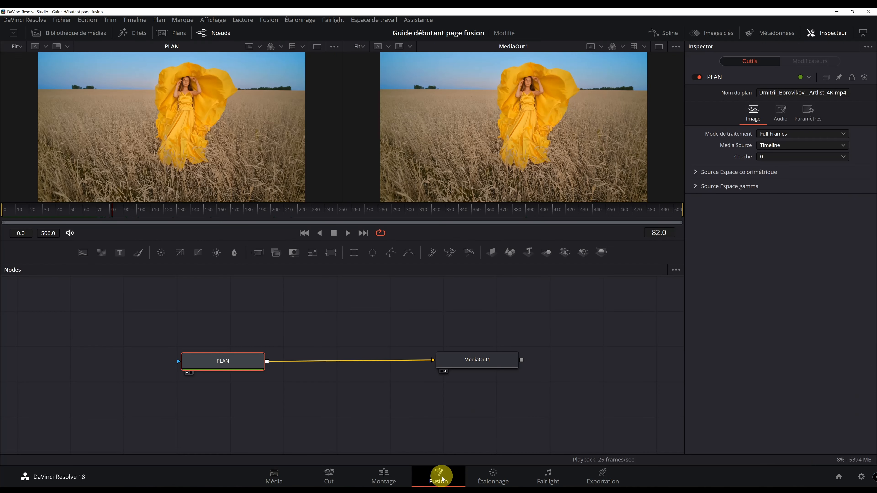
Disconnect PLAN from MediaOut1 and play the clip from its start on the Edit page
{"action": "left_click_drag", "start_coordinate": [325, 357], "coordinate": [381, 360]}
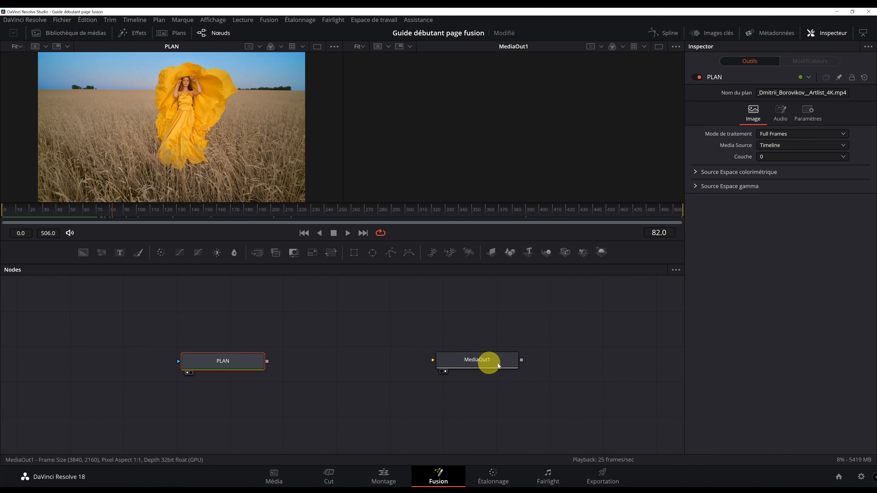
{"action": "left_click", "coordinate": [373, 480]}
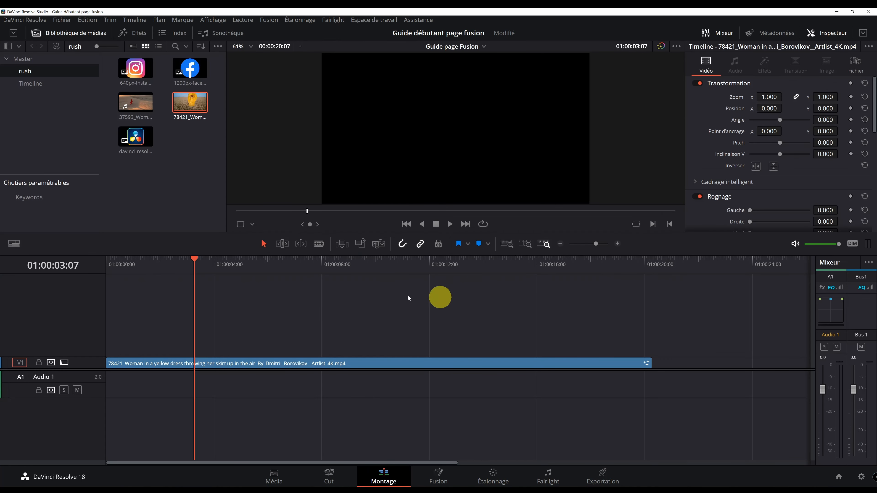
{"action": "key", "text": "Home"}
{"action": "key", "text": "space"}
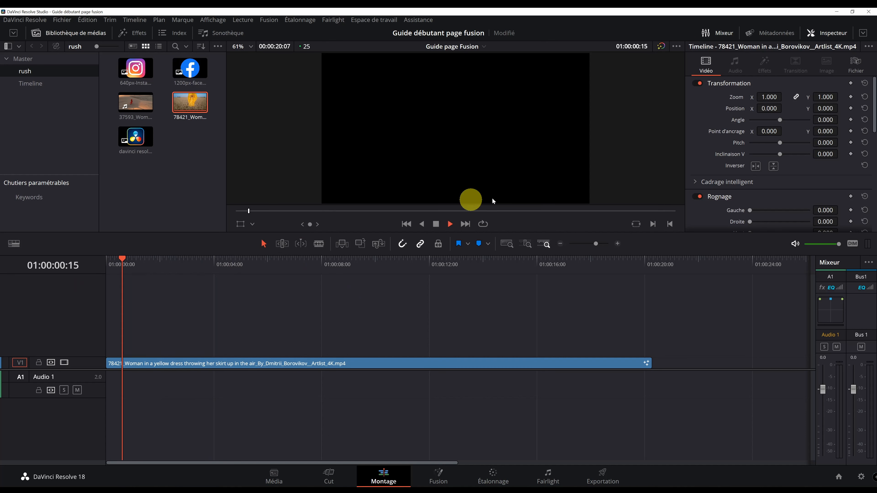
{"action": "key", "text": "space"}
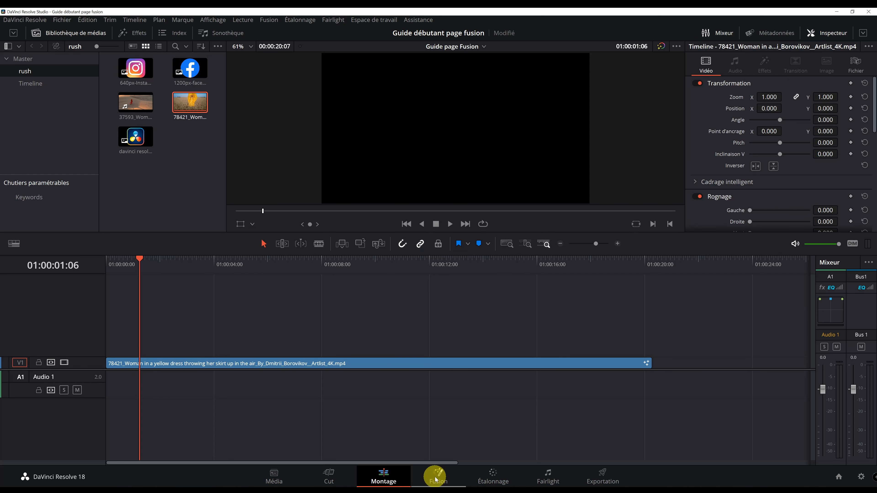
Move the PLAN node farther from MediaOut1, reconnect its output to MediaOut1, and check the clip on the Edit page
{"action": "left_click", "coordinate": [445, 472]}
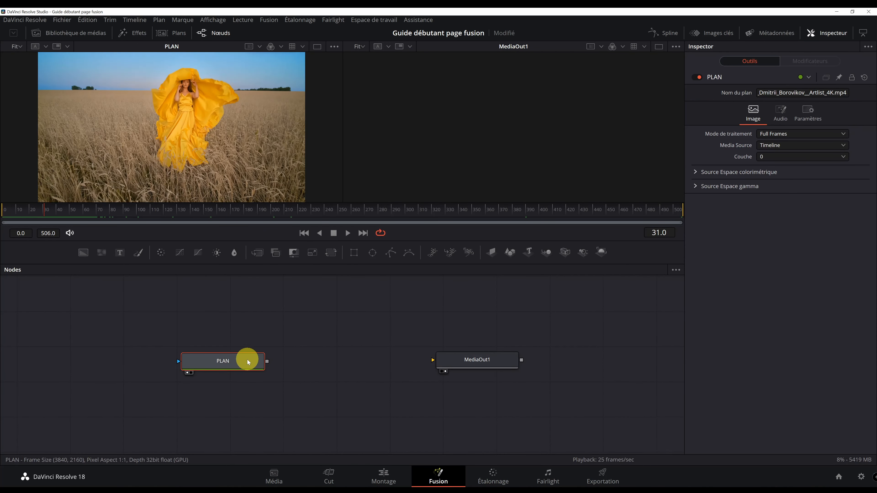
{"action": "left_click_drag", "start_coordinate": [181, 360], "coordinate": [171, 360]}
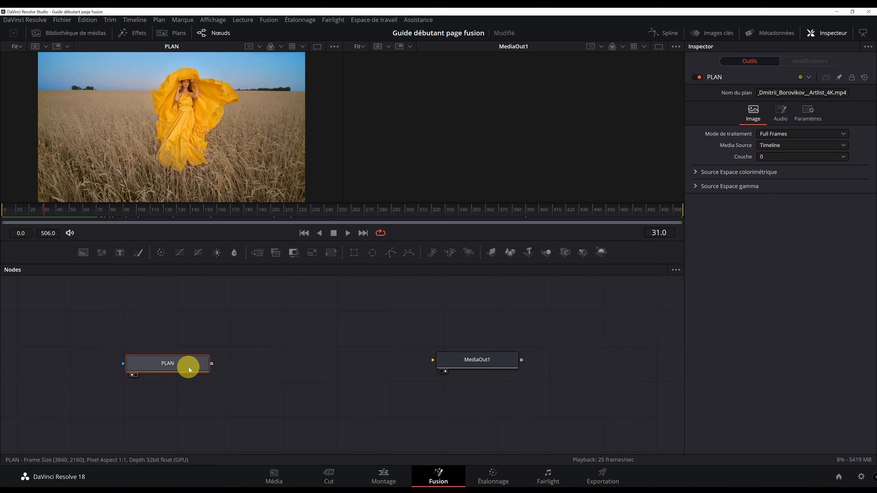
{"action": "left_click_drag", "start_coordinate": [212, 364], "coordinate": [187, 315]}
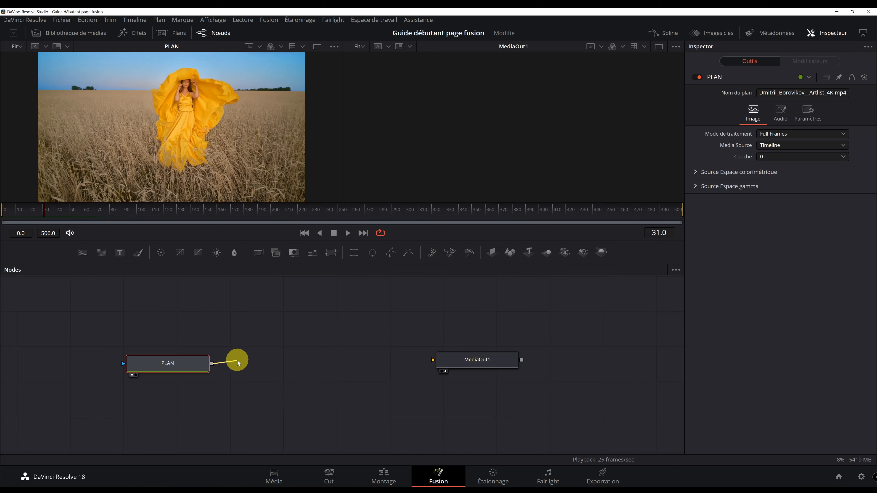
{"action": "left_click_drag", "start_coordinate": [416, 346], "coordinate": [465, 355]}
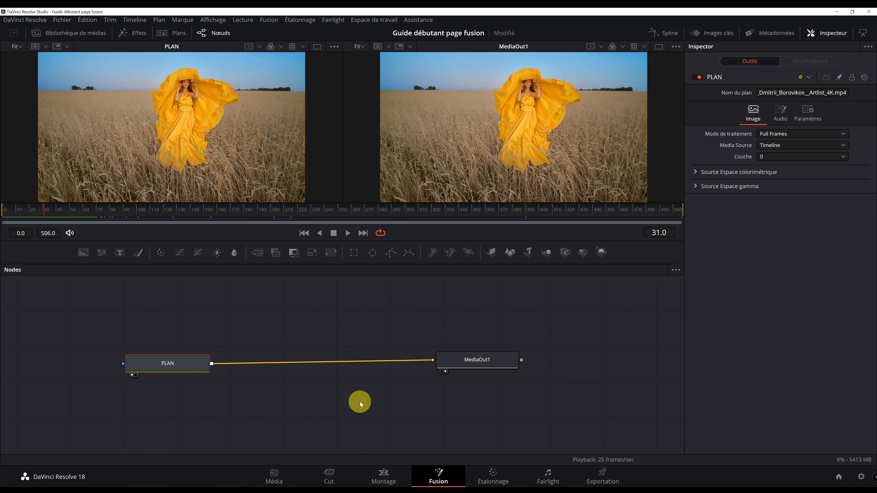
{"action": "left_click", "coordinate": [384, 475]}
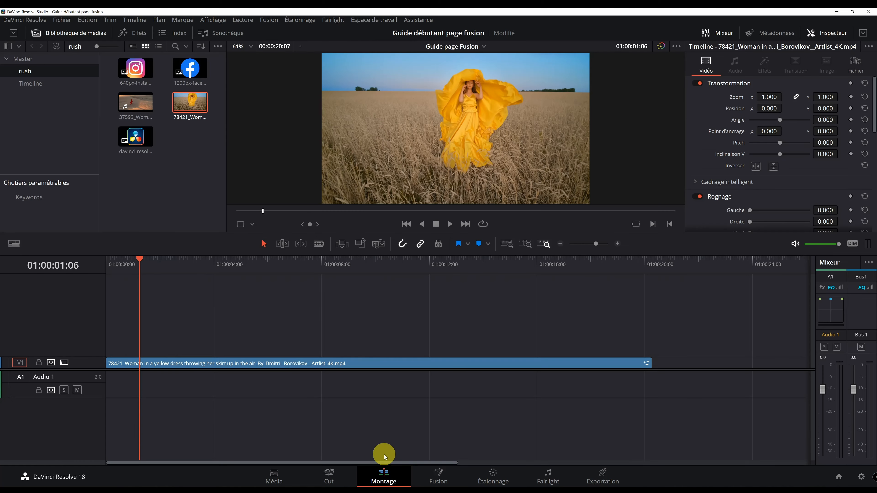
Delete the yellow-dress clip from the timeline and check the Fusion page without a clip
{"action": "key", "text": "Delete"}
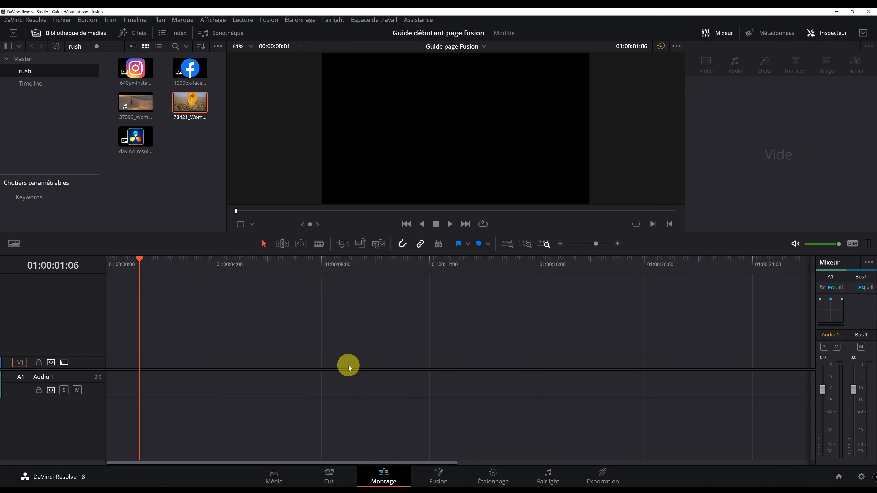
{"action": "left_click", "coordinate": [452, 480]}
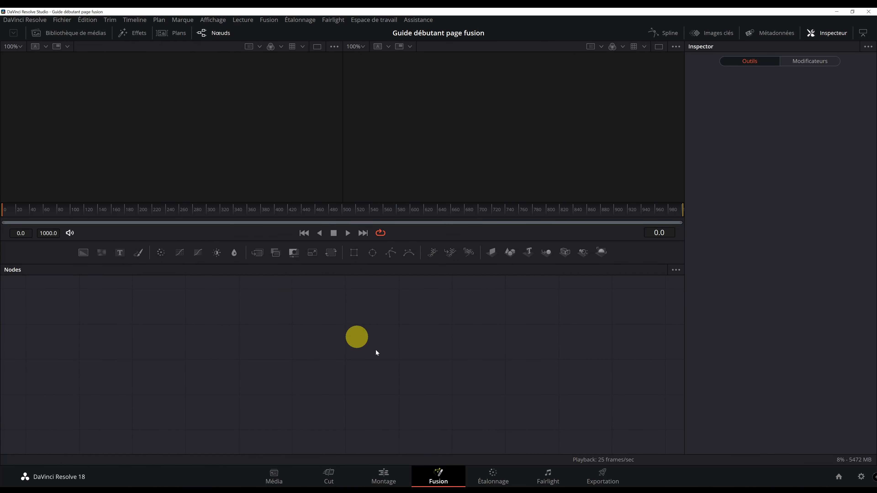
{"action": "left_click", "coordinate": [383, 476]}
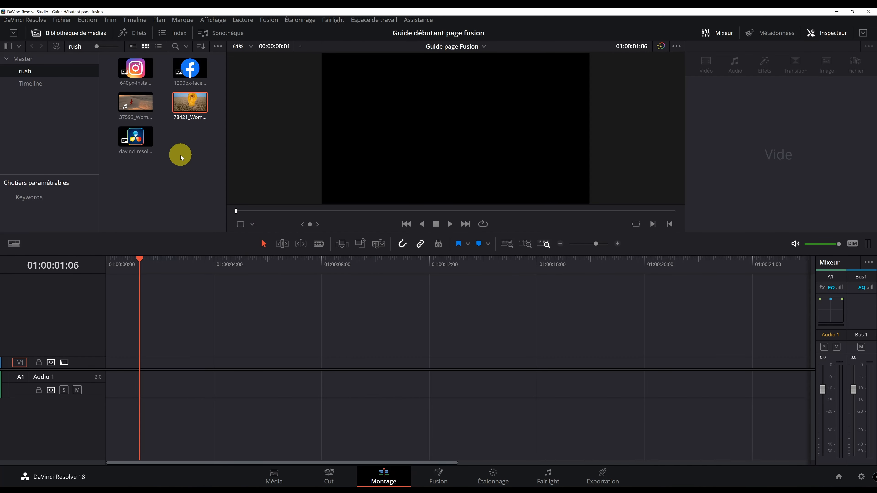
Create a 5-second Fusion composition named Fusion Composition 1 at 25 fps in the rush bin and place it at the start of track V1
{"action": "right_click", "coordinate": [182, 157]}
{"action": "mouse_move", "coordinate": [186, 163]}
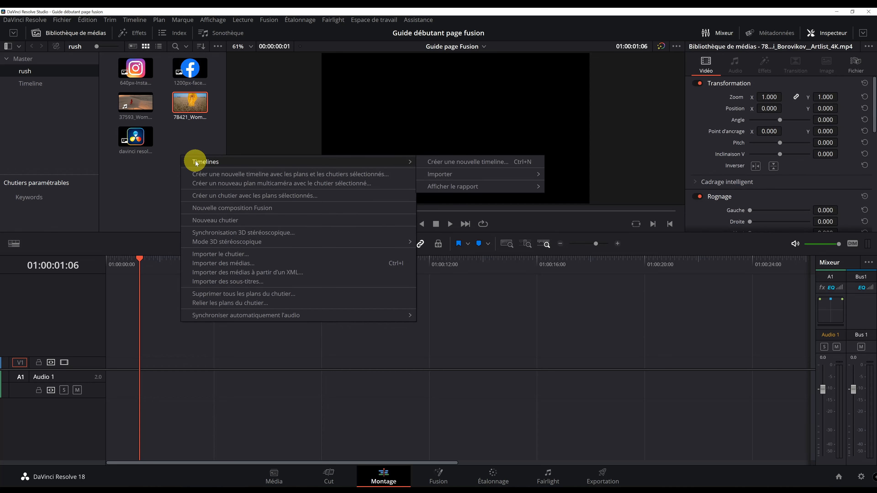
{"action": "left_click", "coordinate": [298, 210]}
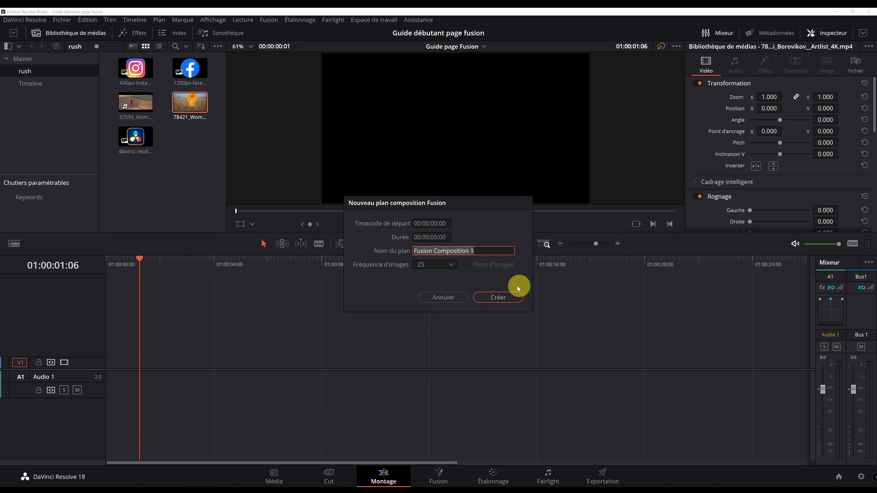
{"action": "left_click", "coordinate": [495, 295]}
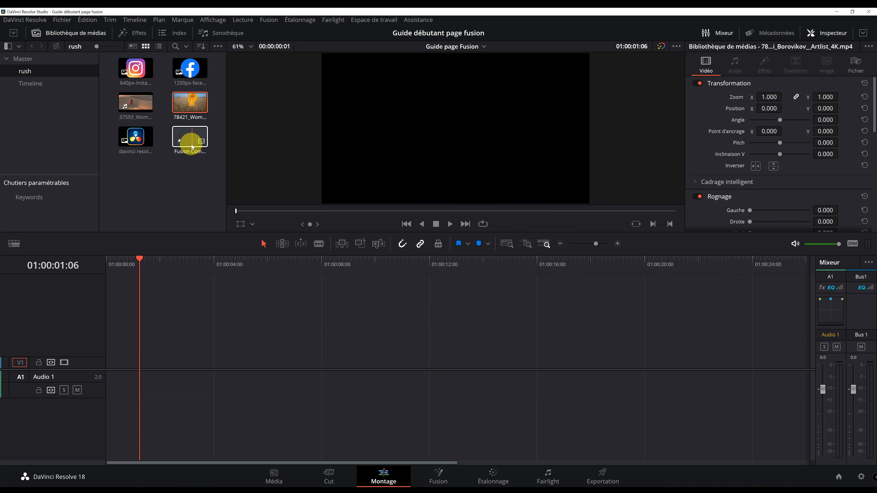
{"action": "left_click_drag", "start_coordinate": [188, 137], "coordinate": [152, 365]}
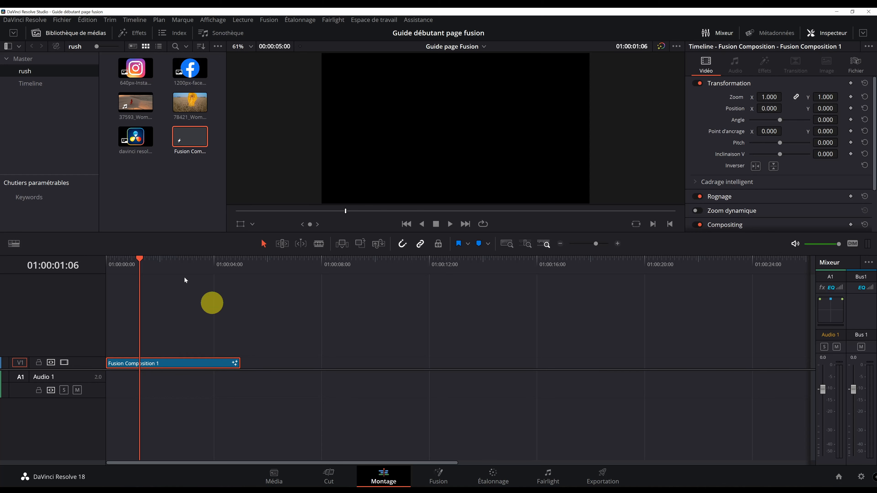
Open the composition in Fusion, reposition MediaOut1, and add the yellow-dress clip from the media pool as a node before it
{"action": "left_click", "coordinate": [434, 468]}
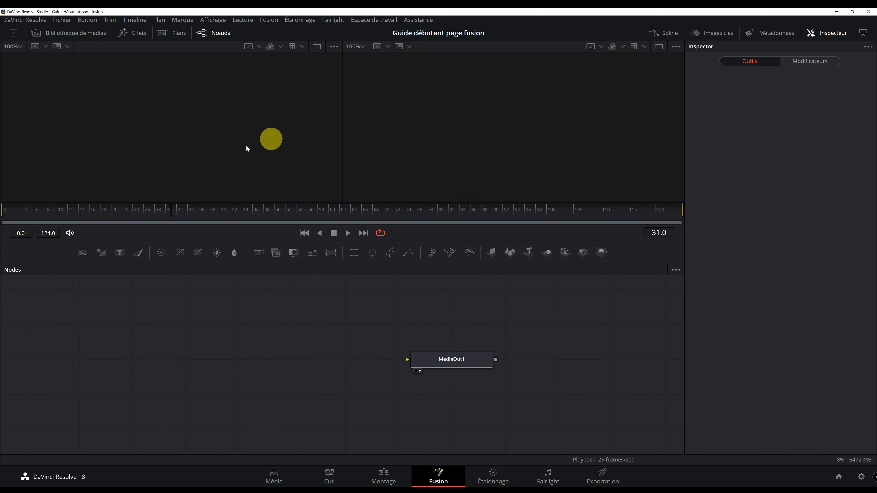
{"action": "left_click_drag", "start_coordinate": [466, 353], "coordinate": [516, 362]}
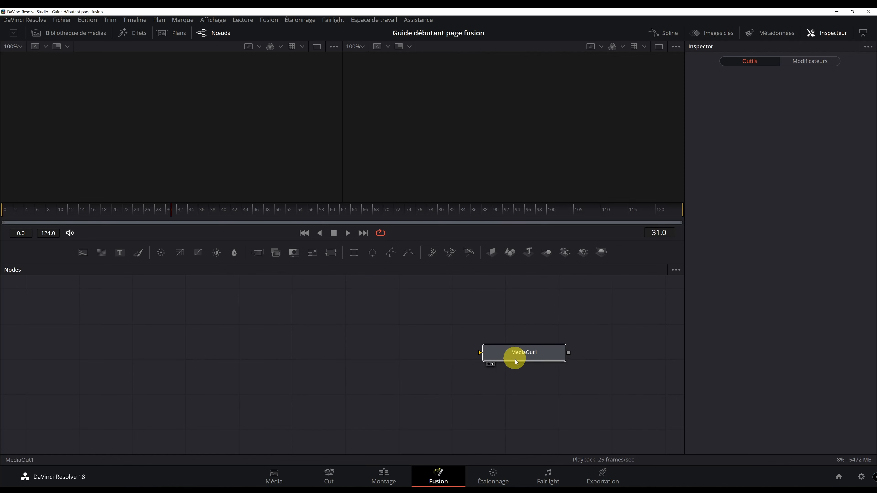
{"action": "left_click_drag", "start_coordinate": [462, 362], "coordinate": [453, 361]}
{"action": "left_click", "coordinate": [81, 34]}
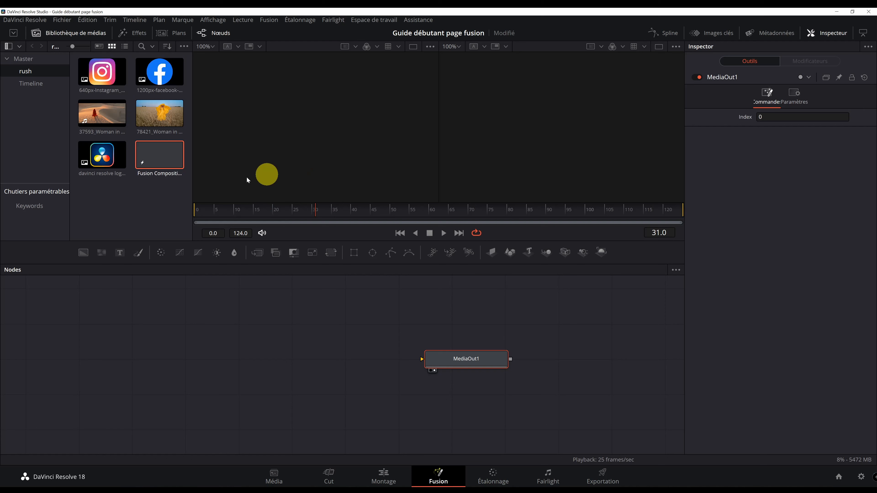
{"action": "left_click_drag", "start_coordinate": [193, 101], "coordinate": [228, 362]}
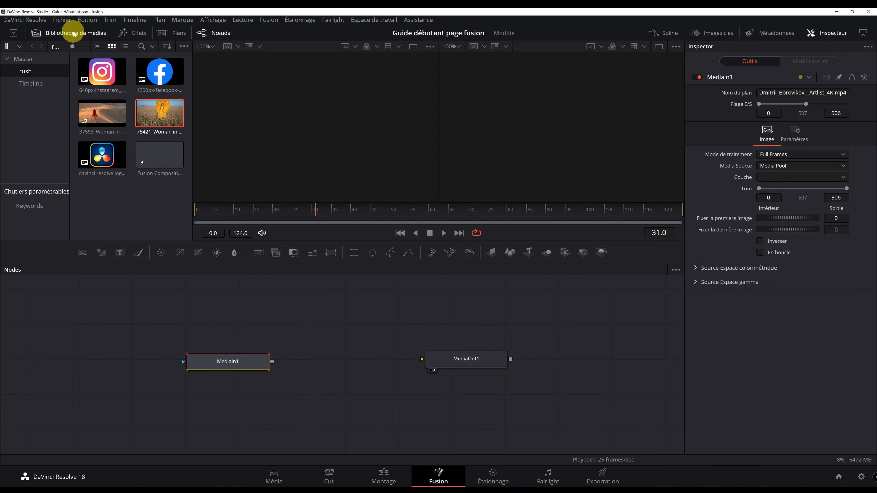
{"action": "left_click", "coordinate": [74, 33]}
Show MediaIn1 in the first viewer, connect it to MediaOut1, and check the composition on the Edit page
{"action": "key", "text": "1"}
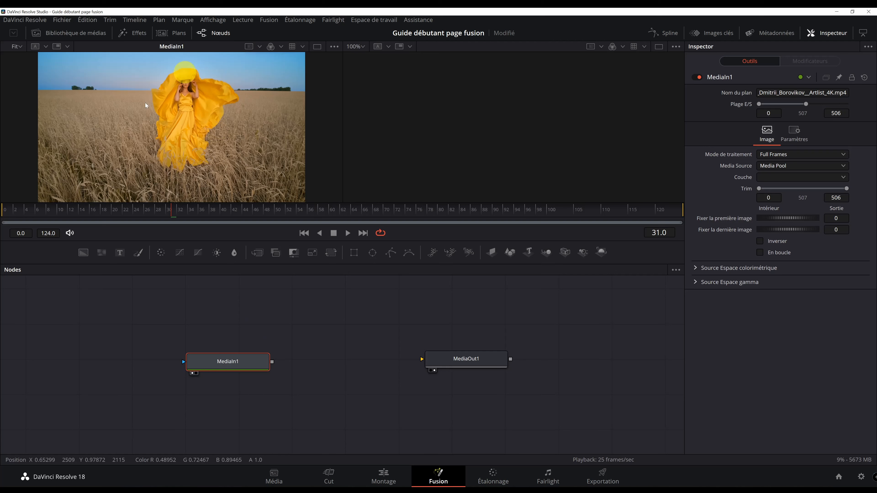
{"action": "left_click_drag", "start_coordinate": [273, 362], "coordinate": [474, 363]}
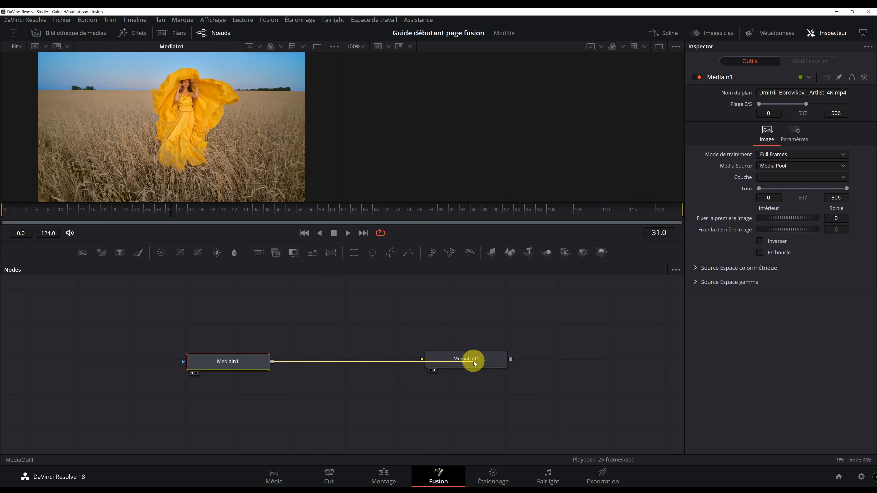
{"action": "left_click", "coordinate": [377, 476]}
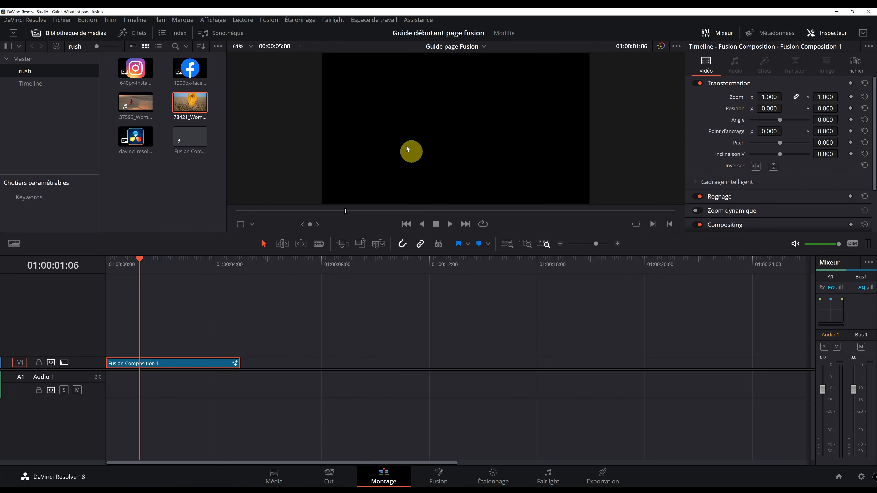
{"action": "left_click", "coordinate": [442, 478]}
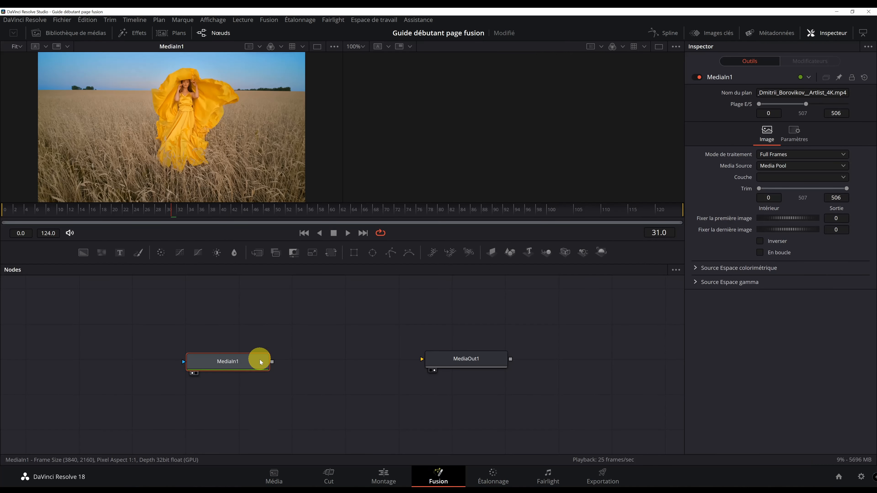
{"action": "left_click_drag", "start_coordinate": [288, 360], "coordinate": [464, 359]}
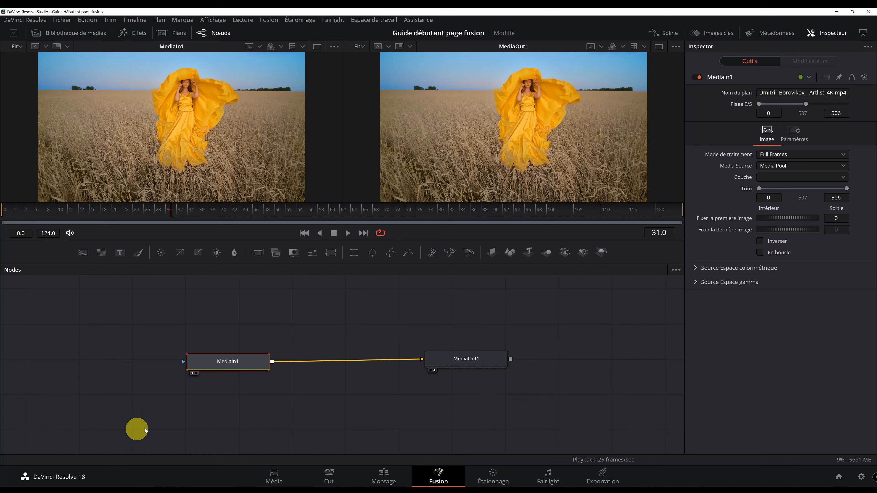
{"action": "left_click", "coordinate": [383, 473]}
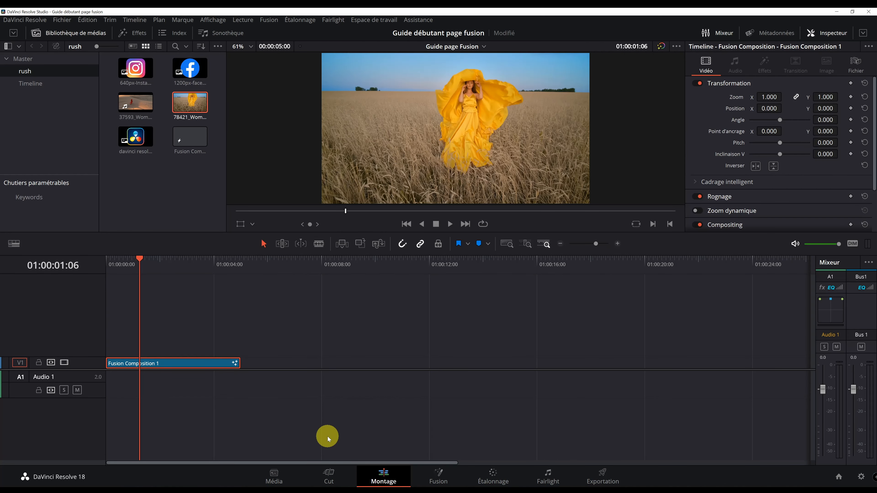
On the Fusion page, space MediaIn1 and MediaOut1 farther apart on a level line and save the project
{"action": "left_click", "coordinate": [446, 473]}
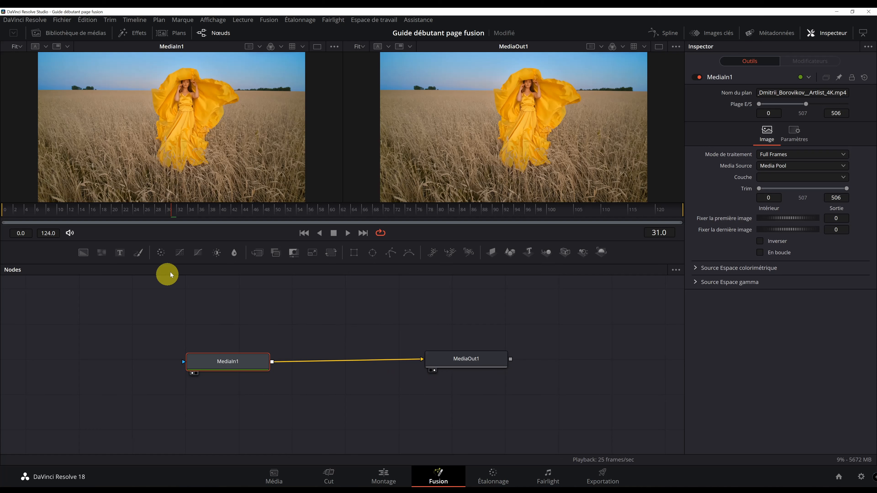
{"action": "left_click_drag", "start_coordinate": [229, 362], "coordinate": [148, 366]}
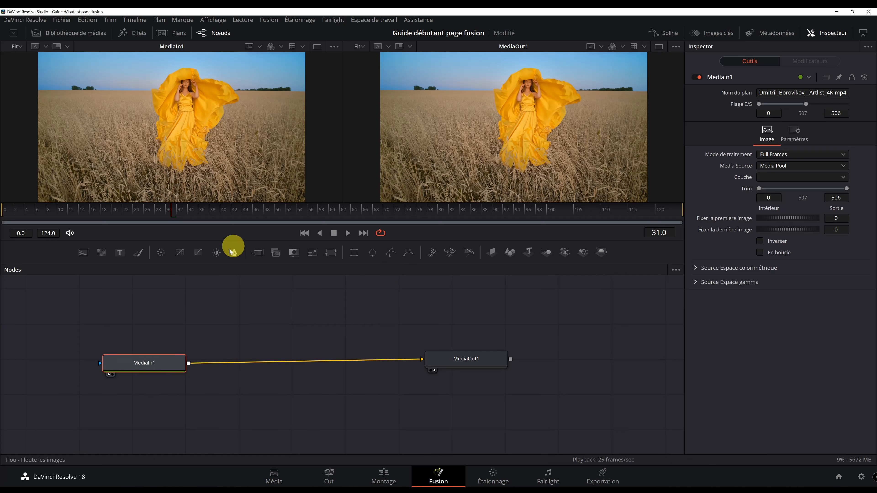
{"action": "left_click_drag", "start_coordinate": [460, 362], "coordinate": [503, 364]}
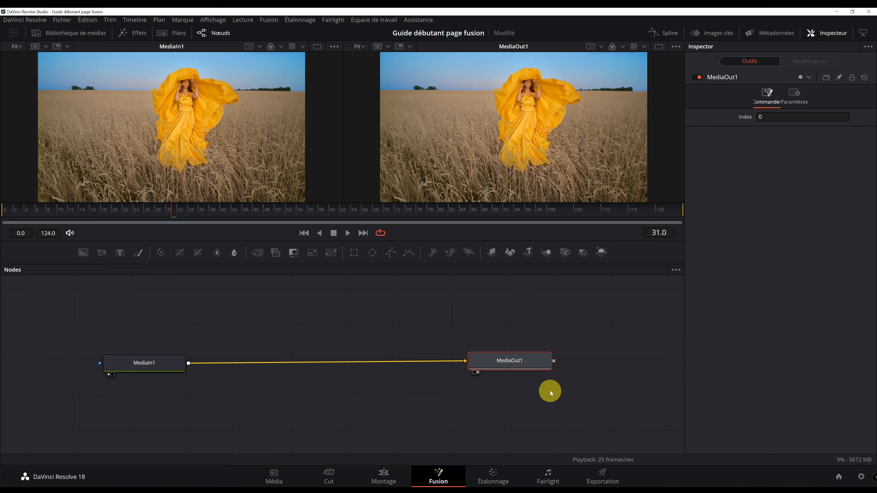
{"action": "mouse_move", "coordinate": [551, 372]}
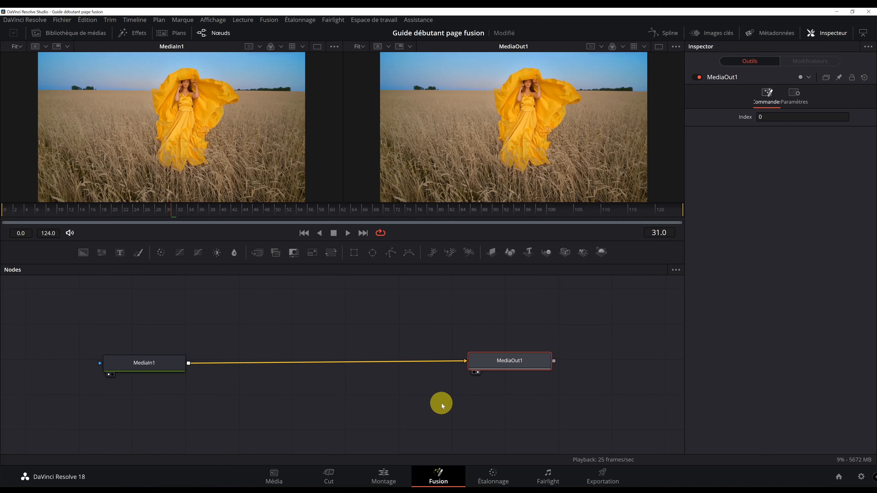
{"action": "key", "text": "ctrl+s"}
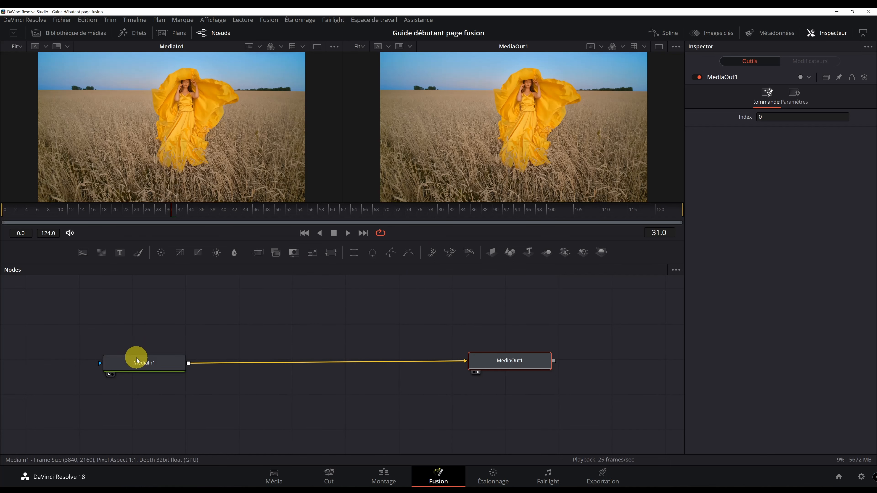
{"action": "left_click", "coordinate": [173, 361]}
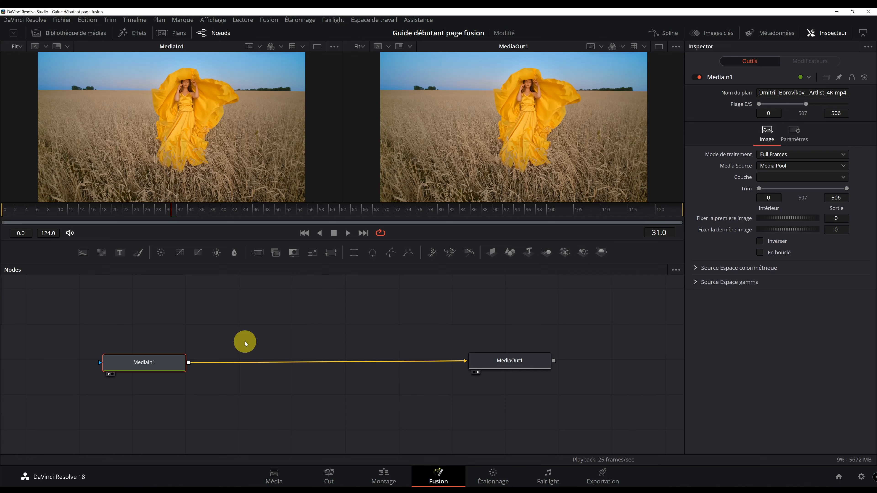
{"action": "left_click_drag", "start_coordinate": [166, 360], "coordinate": [173, 359]}
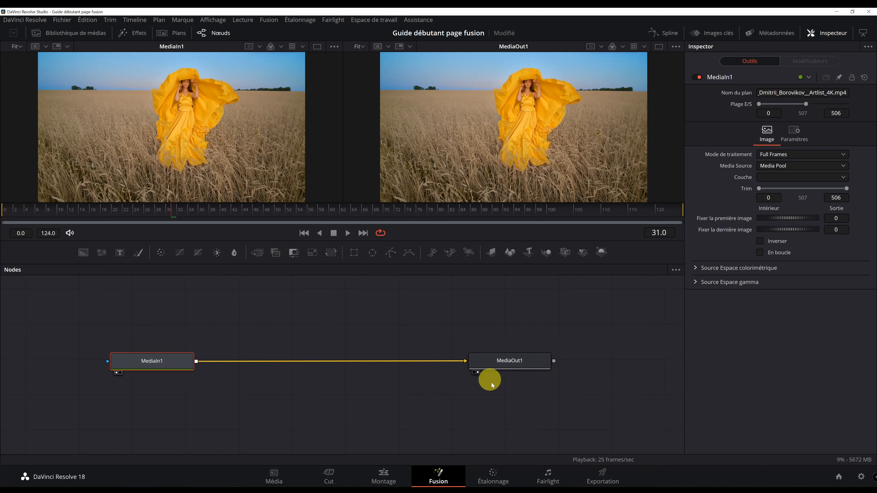
Add a Background node above the link between MediaIn1 and MediaOut1 and delete it again
{"action": "left_click", "coordinate": [212, 441]}
{"action": "left_click_drag", "start_coordinate": [83, 253], "coordinate": [325, 328]}
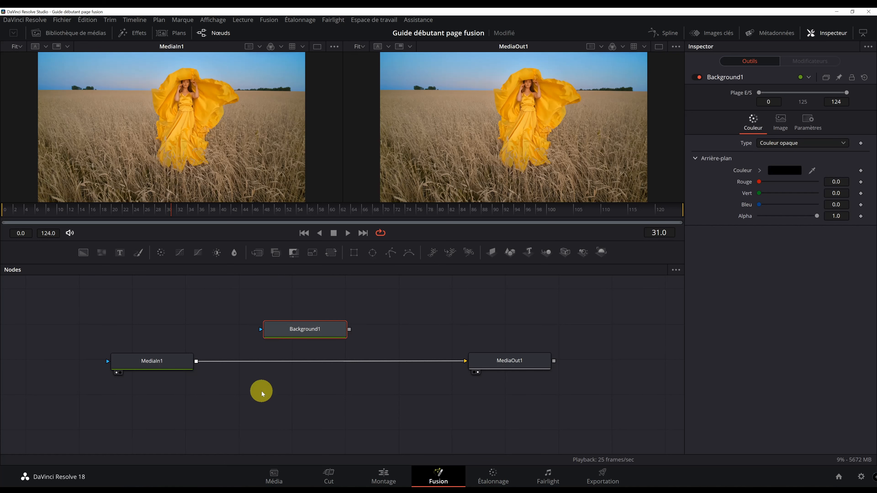
{"action": "key", "text": "ctrl+z"}
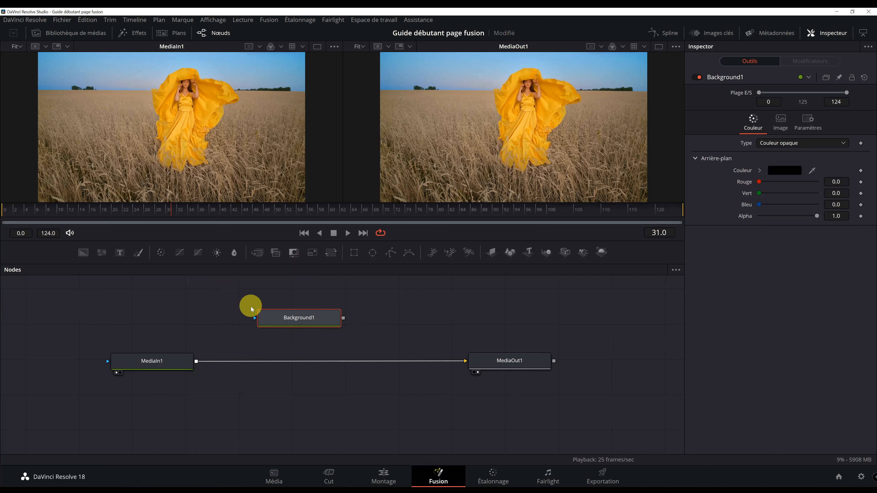
{"action": "key", "text": "Delete"}
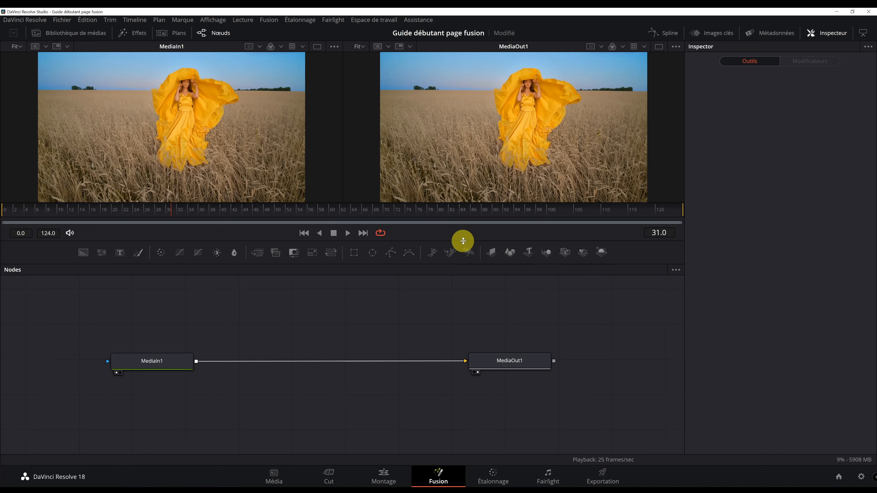
Move MediaIn1 farther from MediaOut1, and rename the two nodes PLAN and SORTIE respectively
{"action": "left_click_drag", "start_coordinate": [463, 240], "coordinate": [462, 253]}
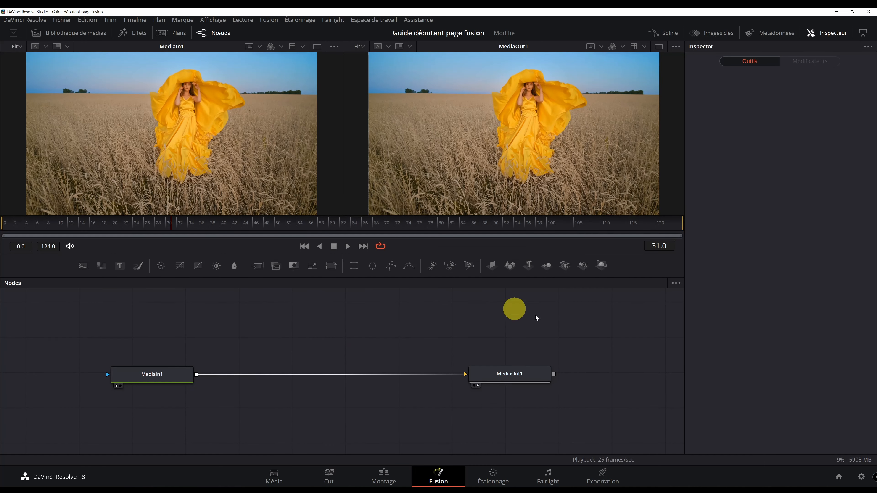
{"action": "left_click_drag", "start_coordinate": [177, 376], "coordinate": [150, 376]}
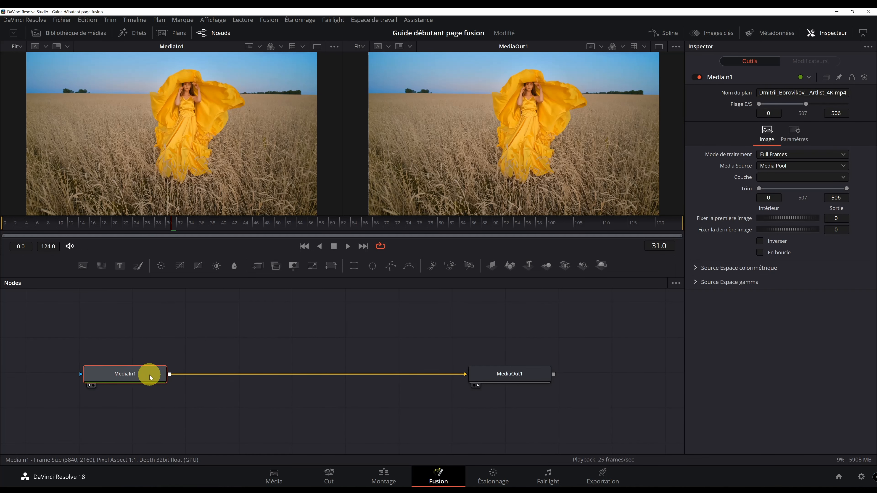
{"action": "key", "text": "F2"}
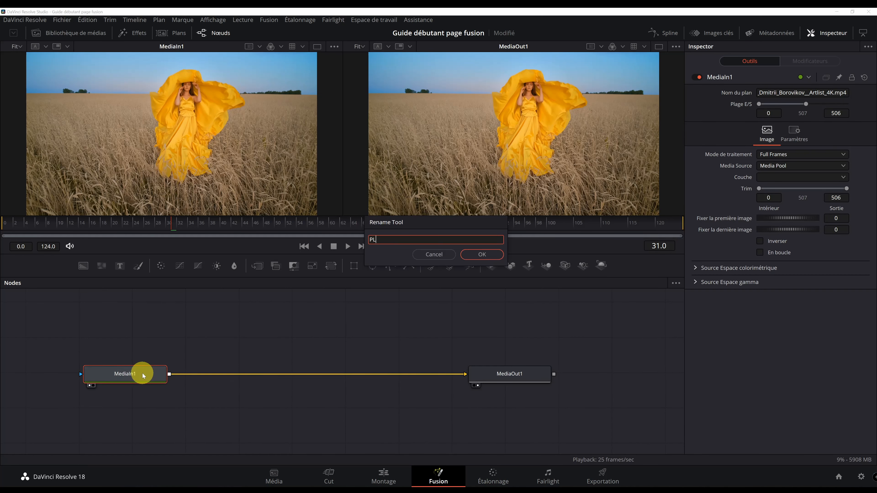
{"action": "key", "text": "Return"}
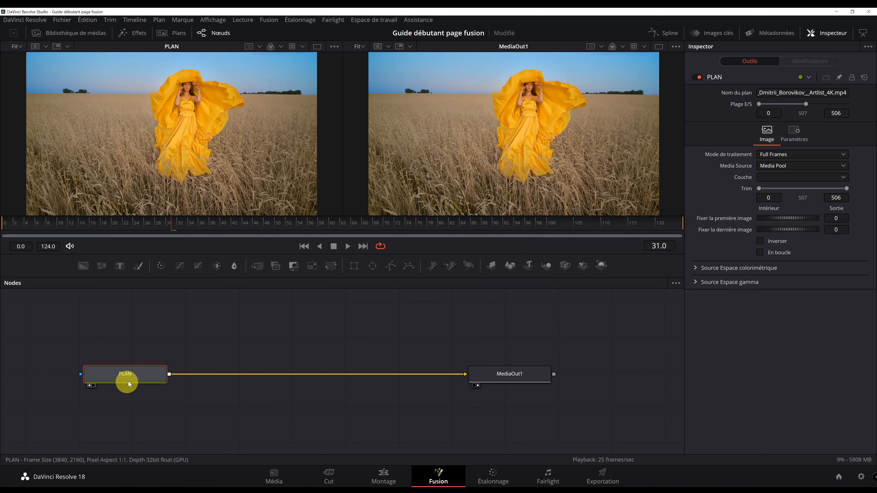
{"action": "left_click", "coordinate": [516, 377]}
{"action": "key", "text": "F2"}
{"action": "type", "text": "SORTIE"}
{"action": "left_click", "coordinate": [478, 254]}
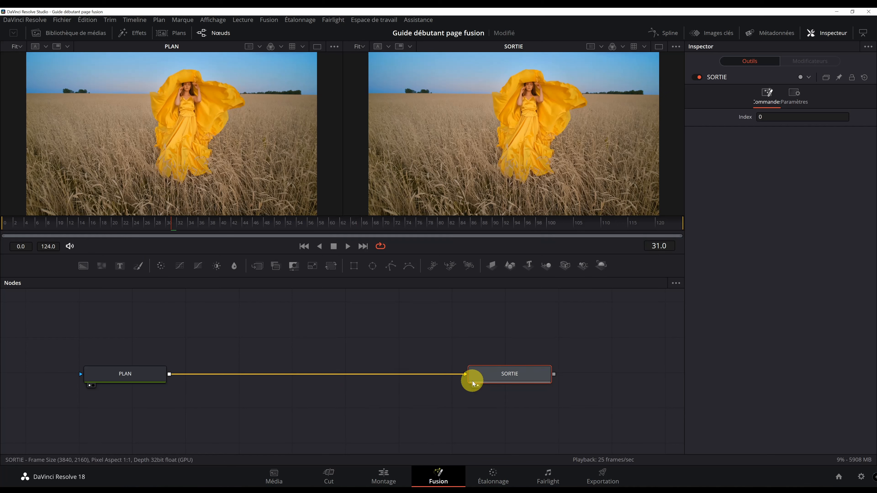
Insert a Blur node into the link between PLAN and SORTIE and set its Blur Size to about 23.6
{"action": "left_click", "coordinate": [338, 320]}
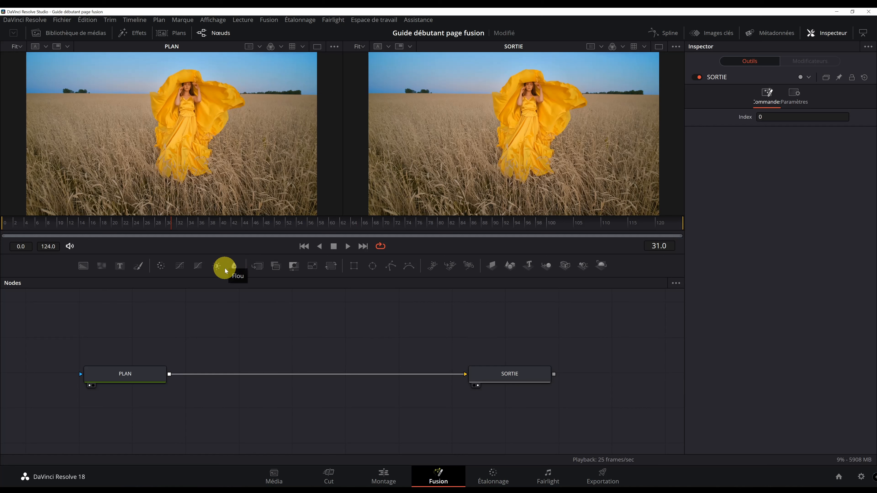
{"action": "left_click_drag", "start_coordinate": [234, 265], "coordinate": [328, 336]}
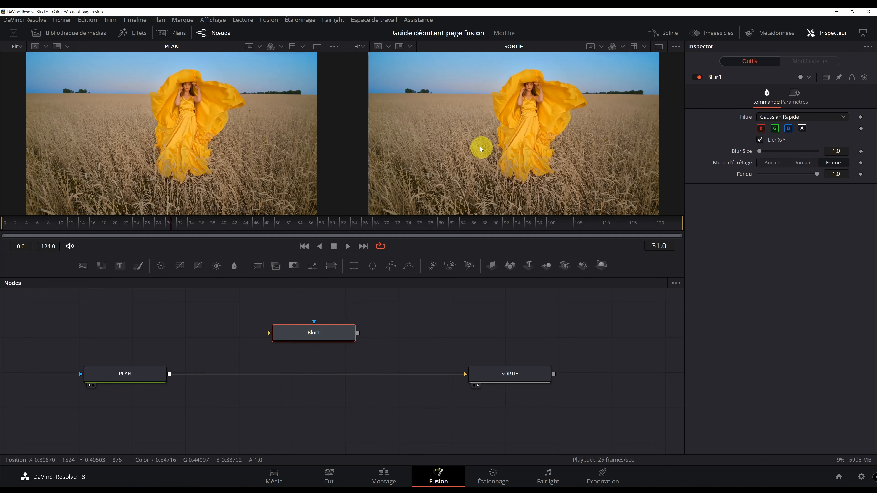
{"action": "left_click_drag", "start_coordinate": [335, 334], "coordinate": [324, 384]}
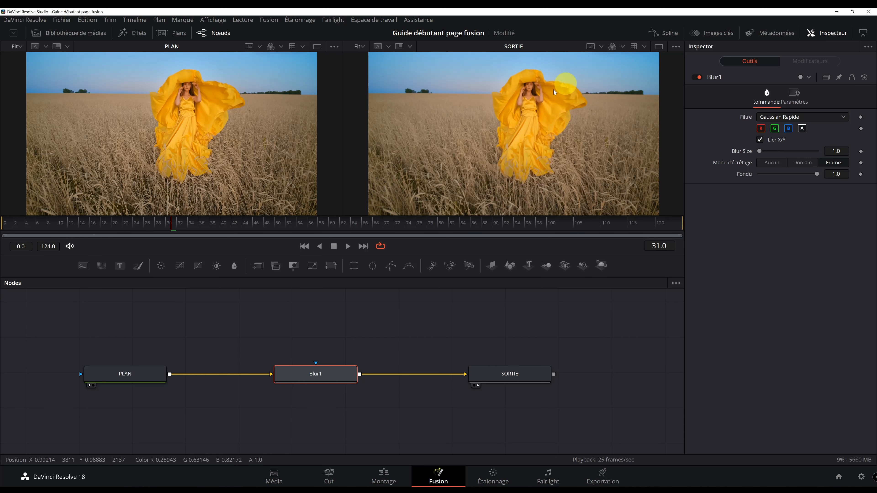
{"action": "left_click_drag", "start_coordinate": [759, 152], "coordinate": [773, 152]}
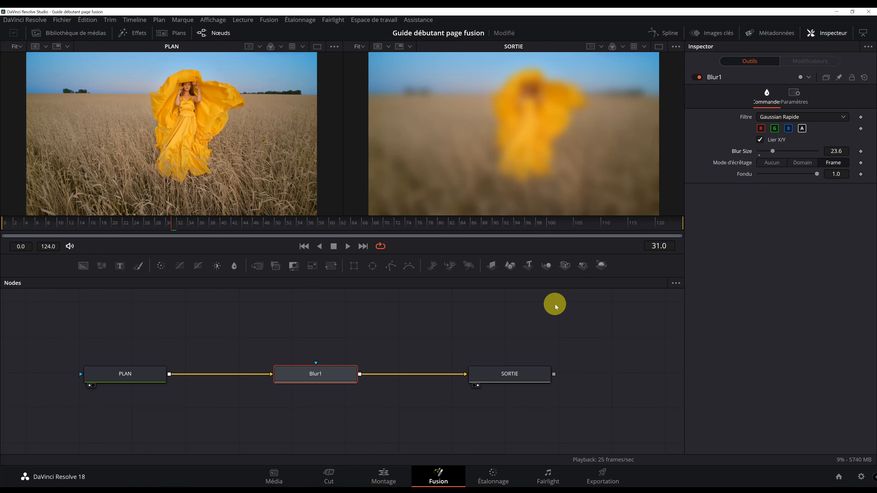
Align the Blur1 node with PLAN and SORTIE in the node graph
{"action": "mouse_move", "coordinate": [332, 371]}
{"action": "left_mouse_down"}
{"action": "mouse_move", "coordinate": [333, 401]}
{"action": "mouse_move", "coordinate": [334, 373]}
{"action": "left_mouse_up"}
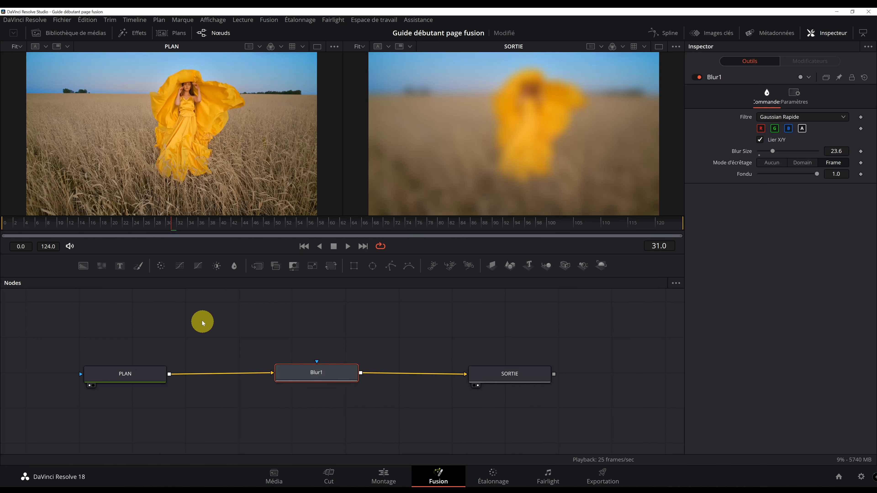
{"action": "left_click_drag", "start_coordinate": [311, 372], "coordinate": [312, 374]}
{"action": "left_click_drag", "start_coordinate": [392, 343], "coordinate": [399, 365]}
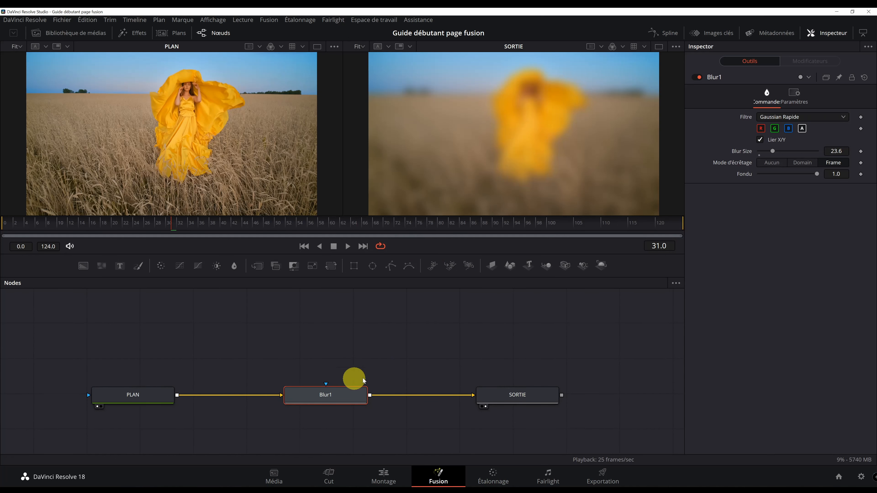
{"action": "left_click_drag", "start_coordinate": [339, 400], "coordinate": [342, 398]}
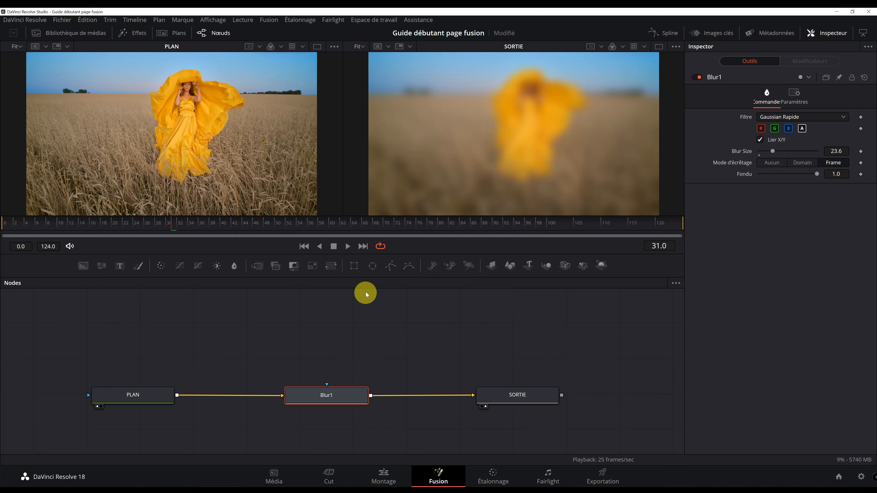
Add an Ellipse mask node connected to Blur1's mask input and align it directly above Blur1
{"action": "left_click", "coordinate": [380, 303]}
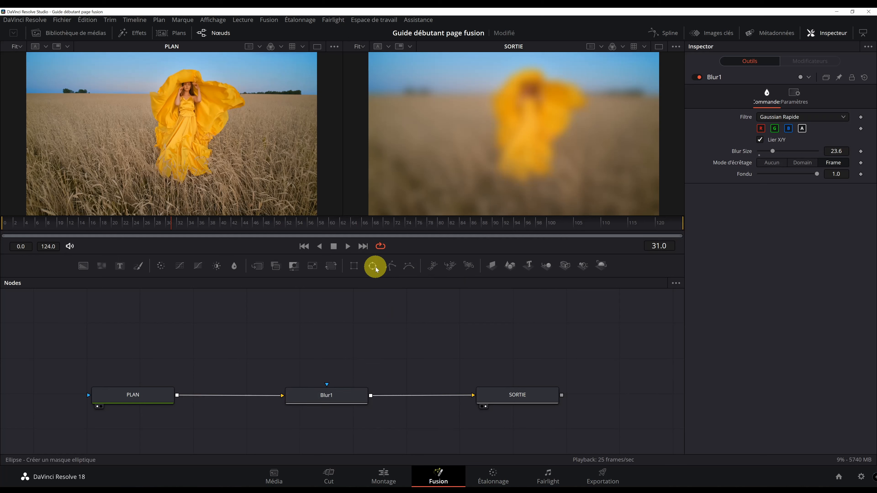
{"action": "left_click_drag", "start_coordinate": [373, 273], "coordinate": [328, 381]}
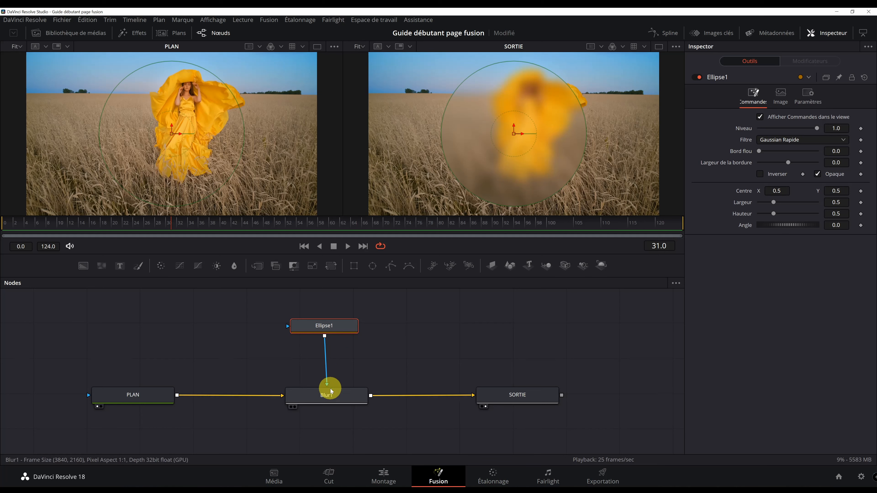
{"action": "mouse_move", "coordinate": [338, 328]}
{"action": "left_mouse_down"}
{"action": "mouse_move", "coordinate": [294, 330]}
{"action": "mouse_move", "coordinate": [346, 335]}
{"action": "left_mouse_up"}
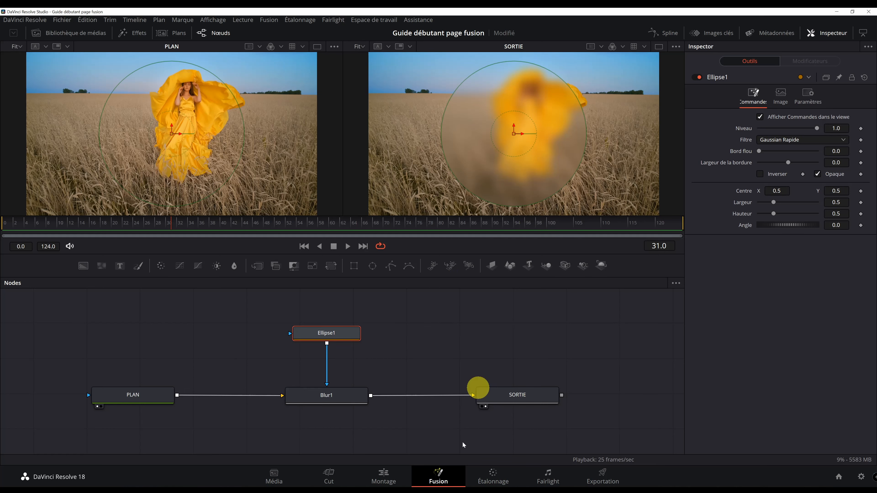
{"action": "left_click", "coordinate": [413, 326]}
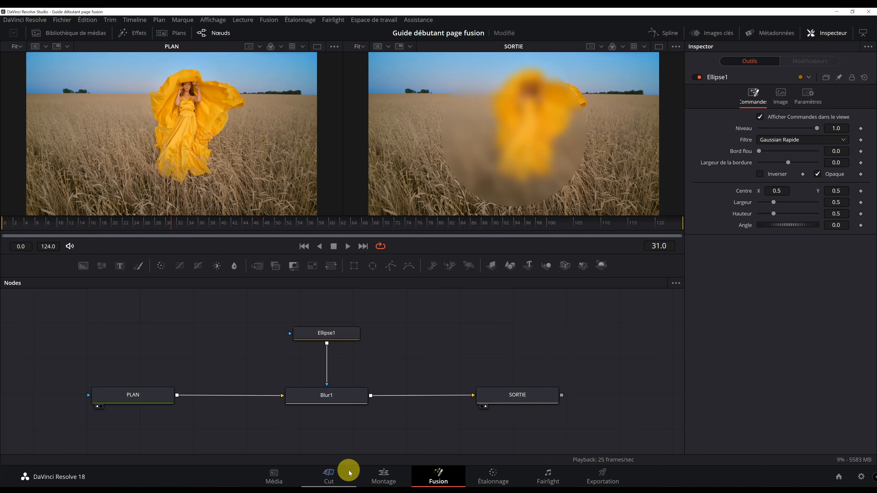
Invert the Ellipse1 mask and centre it over the woman, at about X 0.558 and Y 0.598
{"action": "left_click", "coordinate": [355, 334]}
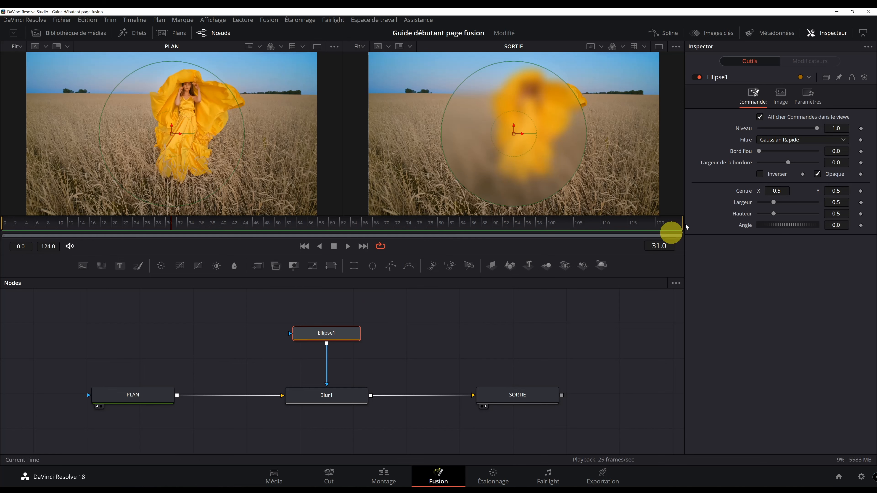
{"action": "left_click", "coordinate": [760, 174]}
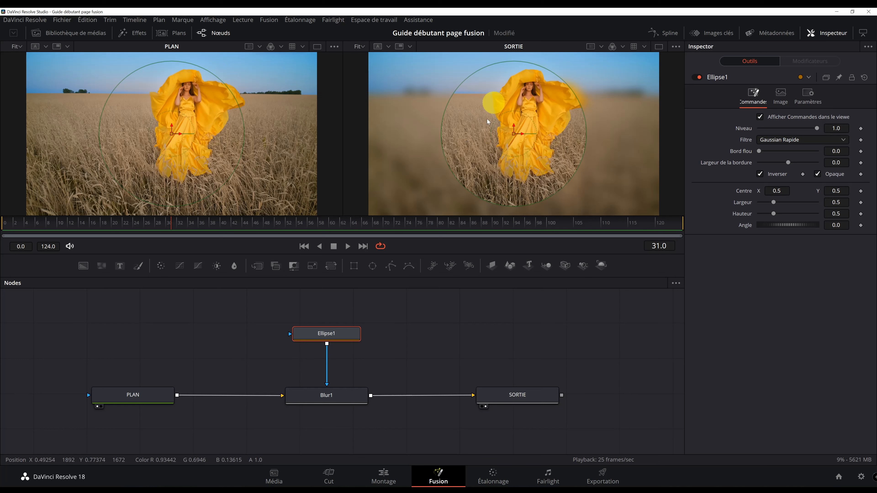
{"action": "left_click_drag", "start_coordinate": [515, 138], "coordinate": [533, 120]}
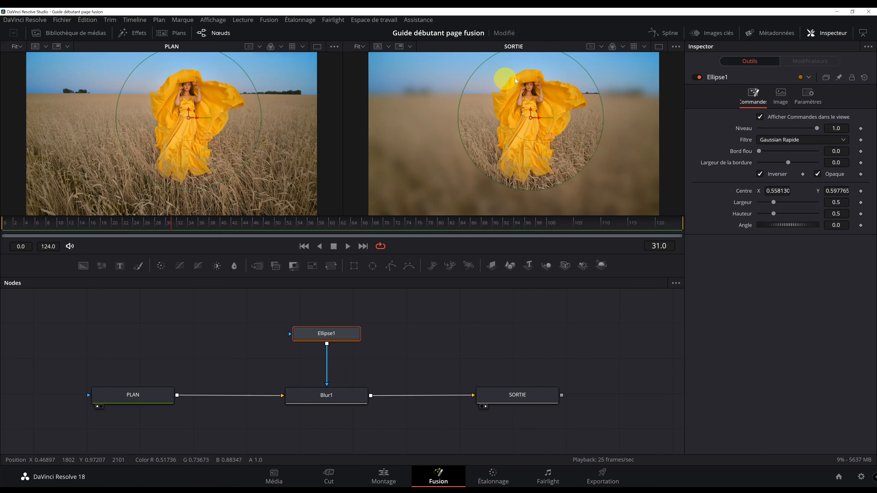
Soften the edge of the Ellipse1 mask to about 0.0205
{"action": "left_click_drag", "start_coordinate": [842, 151], "coordinate": [846, 151]}
{"action": "left_click_drag", "start_coordinate": [442, 152], "coordinate": [461, 155]}
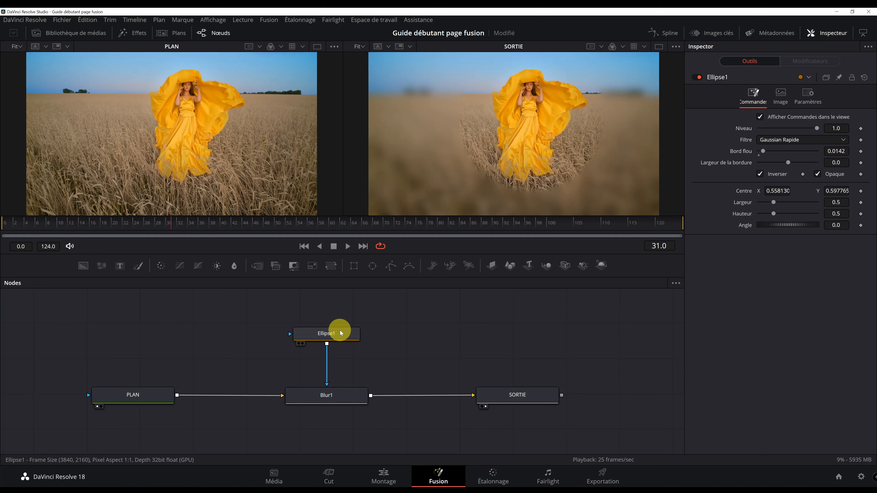
{"action": "left_click_drag", "start_coordinate": [801, 153], "coordinate": [751, 155]}
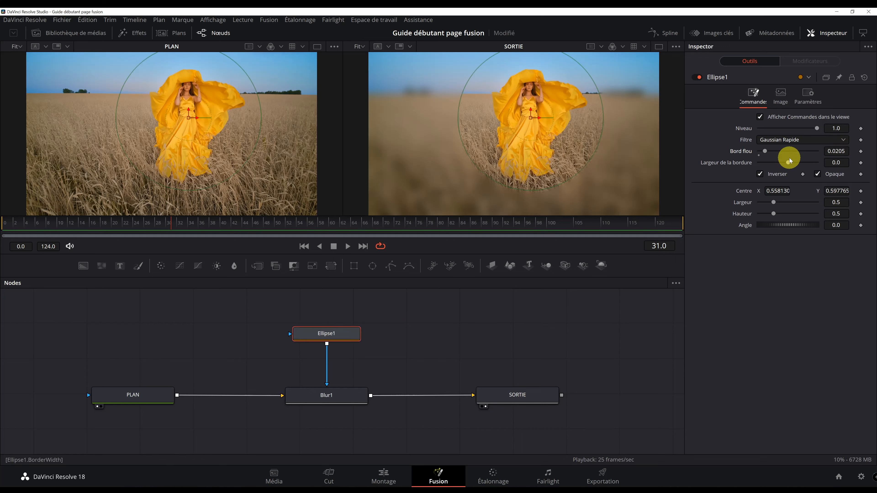
Try a border width of about 0.152 and changes to the inversion and size of Ellipse1, resetting each setting
{"action": "left_click_drag", "start_coordinate": [785, 166], "coordinate": [812, 174]}
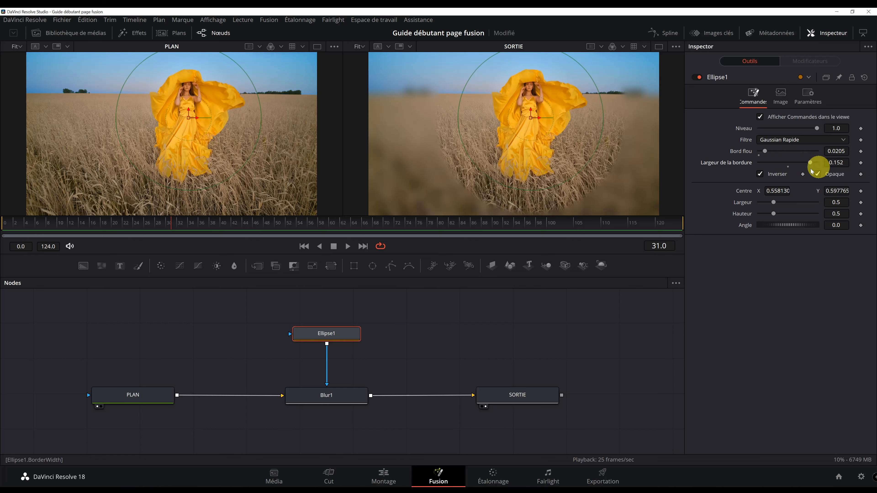
{"action": "left_click", "coordinate": [788, 167]}
{"action": "left_click", "coordinate": [767, 174]}
{"action": "left_click", "coordinate": [767, 174]}
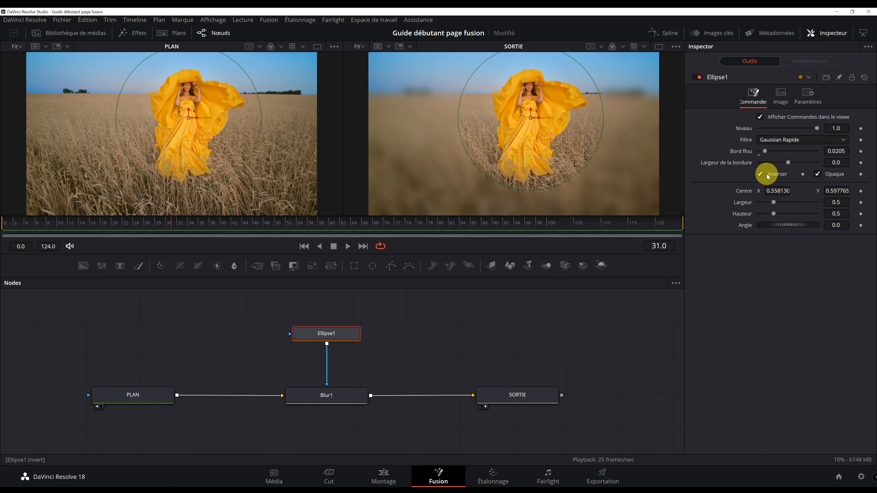
{"action": "left_click_drag", "start_coordinate": [841, 203], "coordinate": [731, 208]}
{"action": "double_click", "coordinate": [737, 203]}
{"action": "double_click", "coordinate": [740, 214]}
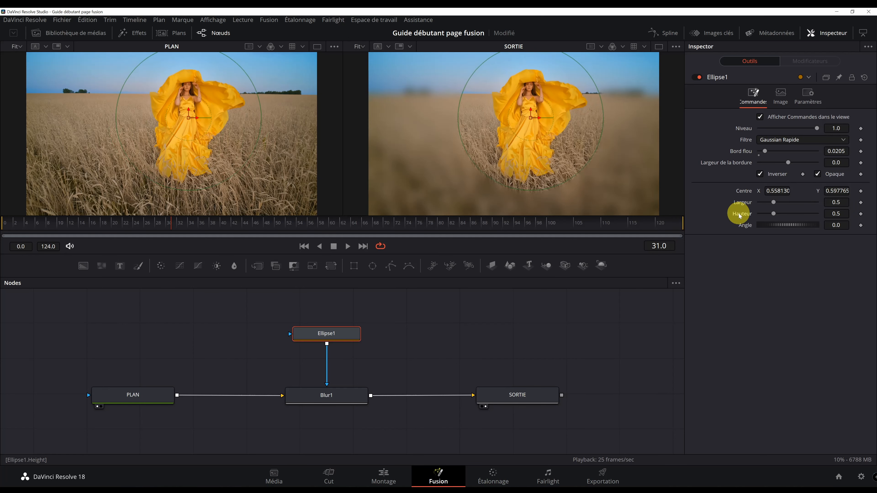
Shrink the Ellipse1 mask to about 0.32 in width and height and centre it at about X 0.558, Y 0.698
{"action": "left_click_drag", "start_coordinate": [595, 88], "coordinate": [529, 102]}
{"action": "left_click", "coordinate": [529, 325]}
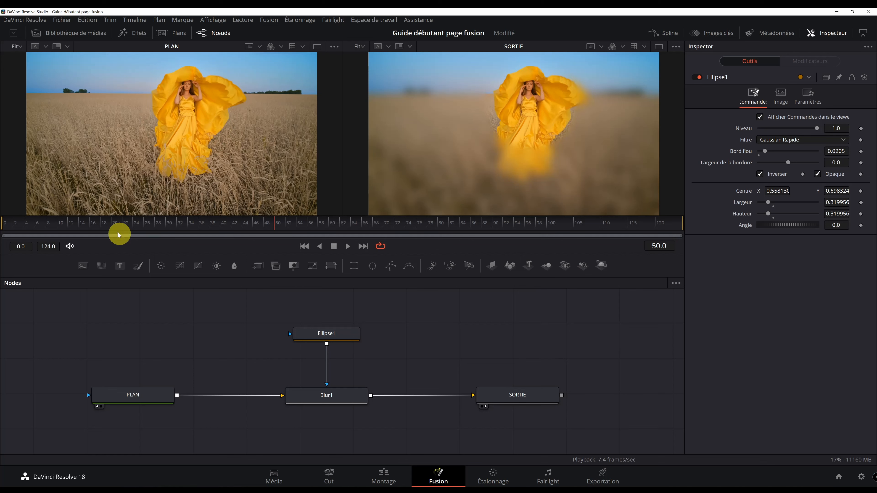
Enlarge the Ellipse1 mask to about 0.513 wide and 0.597 high, centre it at about X 0.552, Y 0.567, and play the composition
{"action": "key", "text": "space"}
{"action": "key", "text": "space"}
{"action": "left_click", "coordinate": [328, 330]}
{"action": "left_click_drag", "start_coordinate": [533, 147], "coordinate": [529, 188]}
{"action": "left_click_drag", "start_coordinate": [576, 83], "coordinate": [604, 91]}
{"action": "left_click_drag", "start_coordinate": [530, 102], "coordinate": [528, 122]}
{"action": "left_click", "coordinate": [468, 335]}
{"action": "key", "text": "space"}
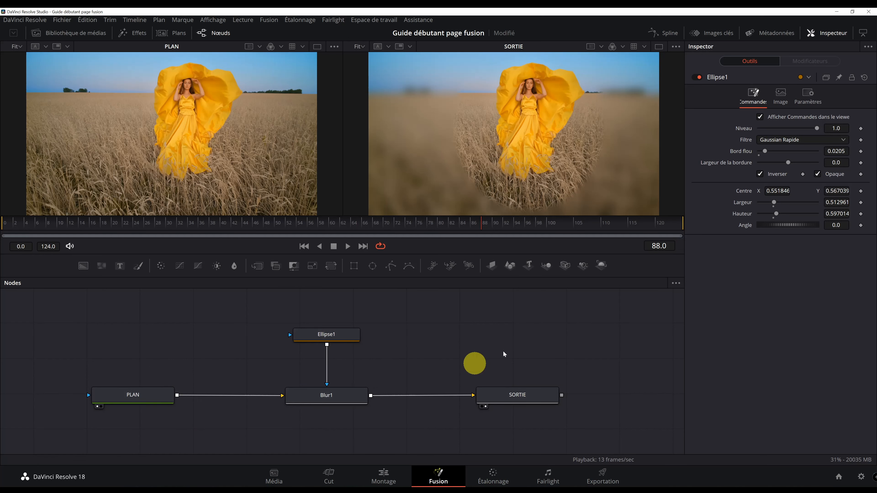
Disconnect Blur1 from SORTIE, check the composition on the edit timeline, and reconnect Blur1 to SORTIE
{"action": "left_click_drag", "start_coordinate": [455, 399], "coordinate": [378, 391]}
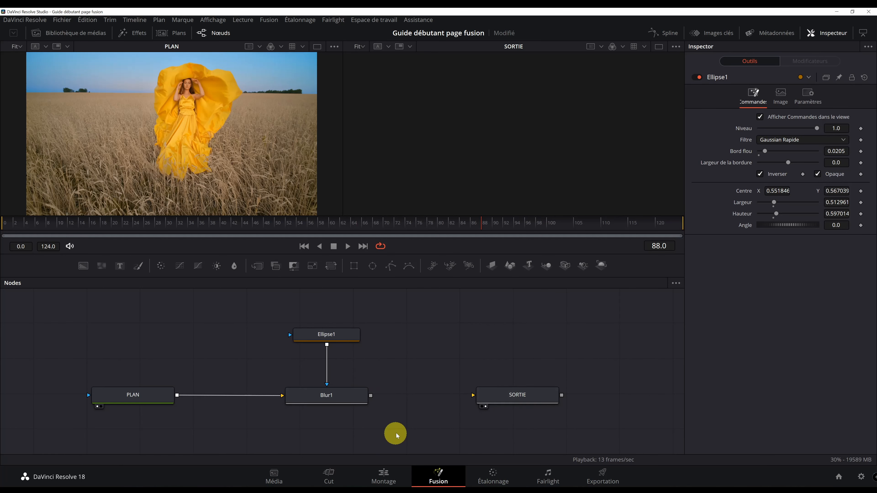
{"action": "key", "text": "shift+4"}
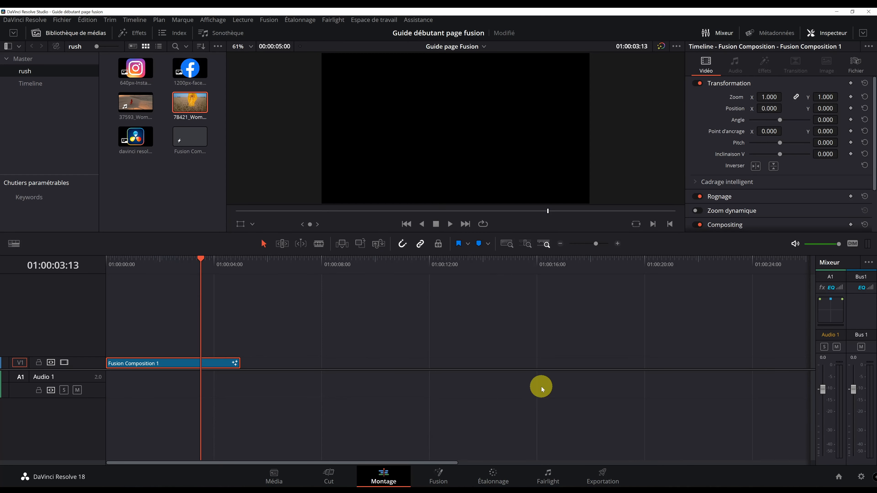
{"action": "key", "text": "shift+5"}
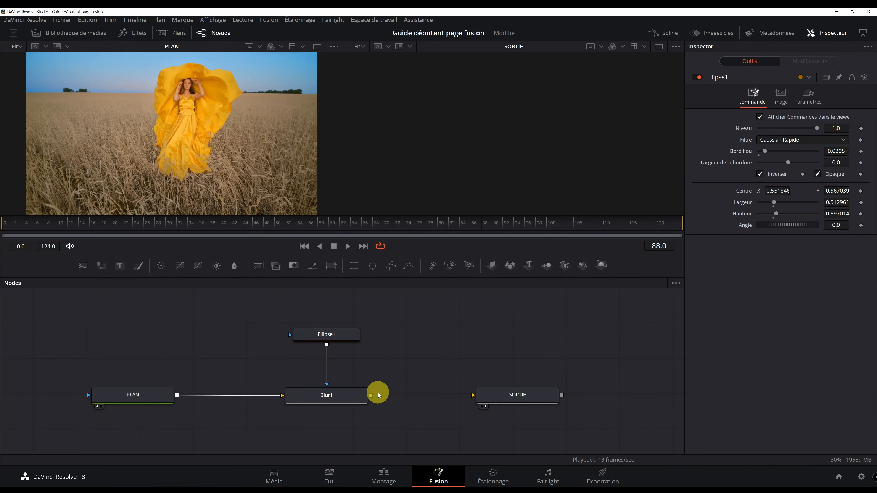
{"action": "left_click_drag", "start_coordinate": [374, 402], "coordinate": [514, 395]}
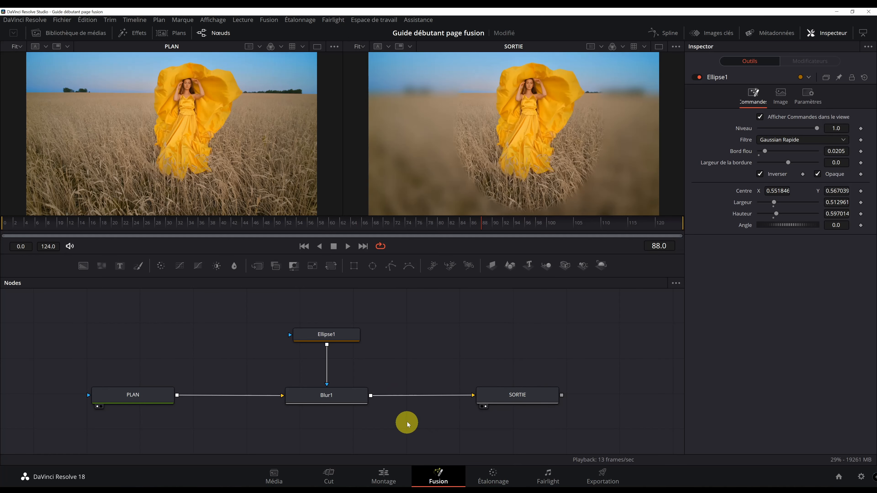
Delete the Ellipse1 and Blur1 nodes and move the PLAN node closer to SORTIE
{"action": "left_click", "coordinate": [335, 336]}
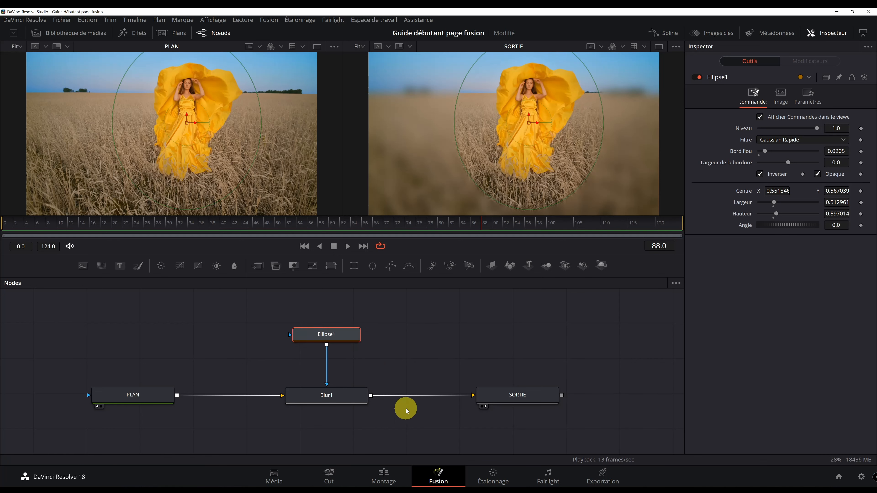
{"action": "left_click_drag", "start_coordinate": [399, 296], "coordinate": [295, 410]}
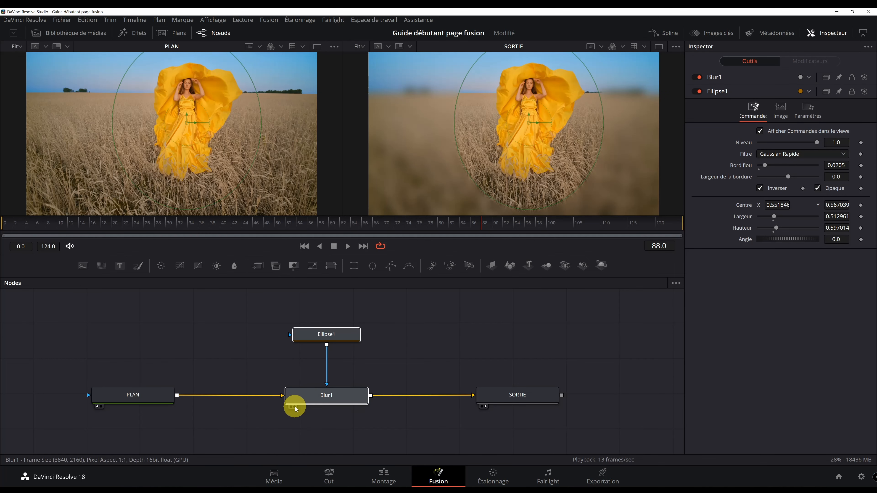
{"action": "key", "text": "Delete"}
{"action": "left_click_drag", "start_coordinate": [164, 397], "coordinate": [246, 393]}
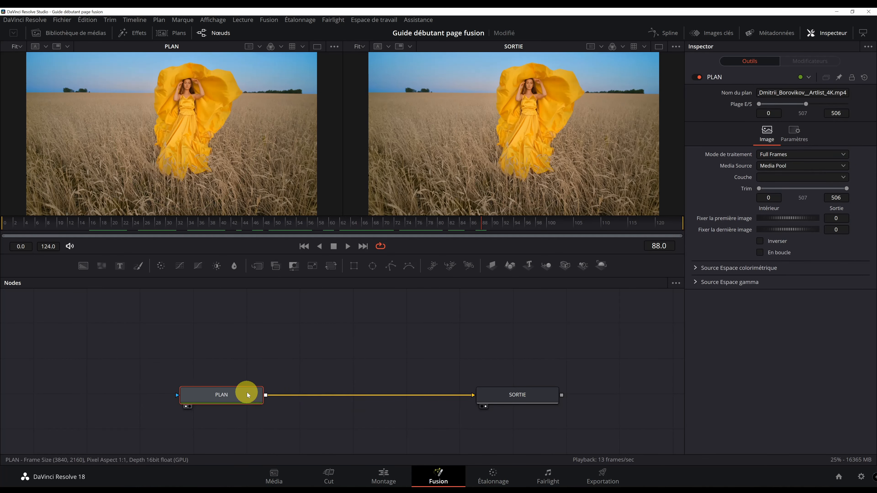
{"action": "left_click", "coordinate": [470, 357]}
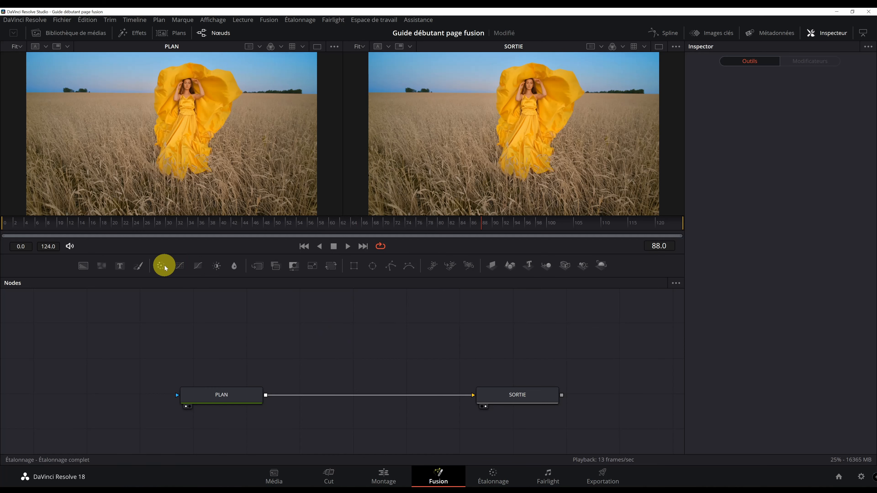
Insert a Color Corrector node after PLAN and place it midway between PLAN and SORTIE
{"action": "left_click", "coordinate": [244, 396]}
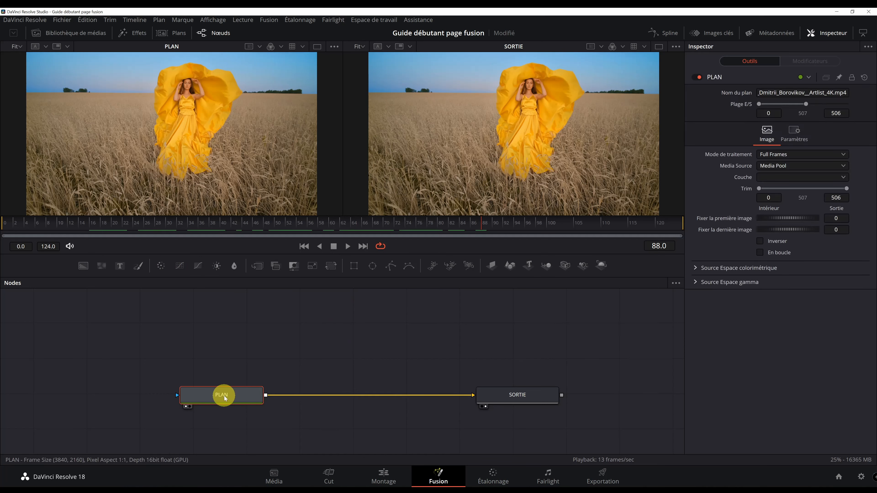
{"action": "left_click", "coordinate": [156, 266]}
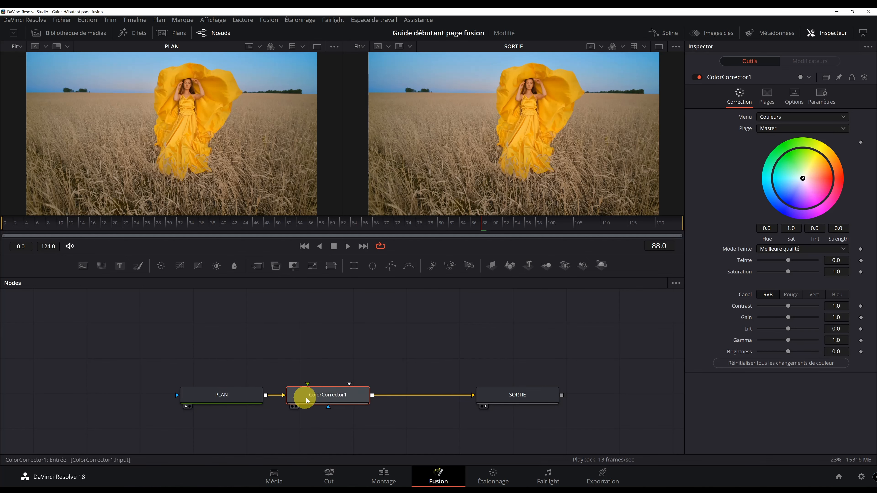
{"action": "left_click_drag", "start_coordinate": [293, 391], "coordinate": [372, 394]}
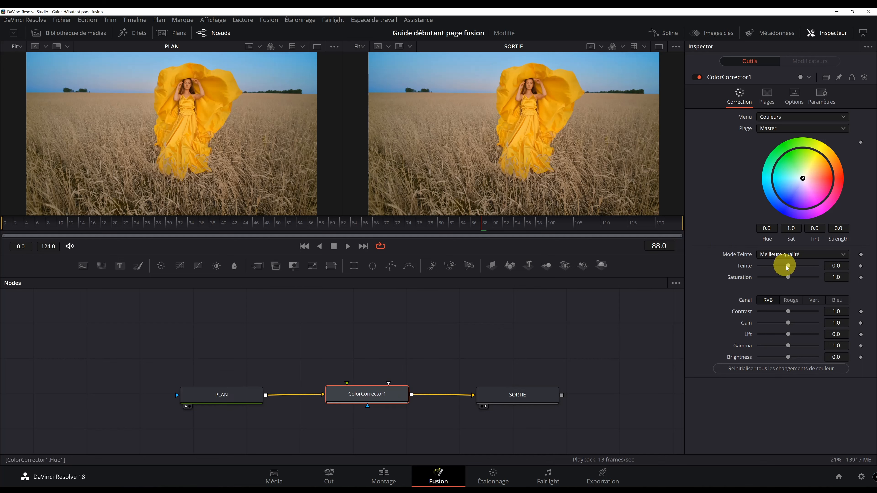
Try saturation 1.11, contrast 1.13, gain 0.92 and lift 0.05 on ColorCorrector1, and delete the node
{"action": "left_click_drag", "start_coordinate": [789, 277], "coordinate": [794, 277]}
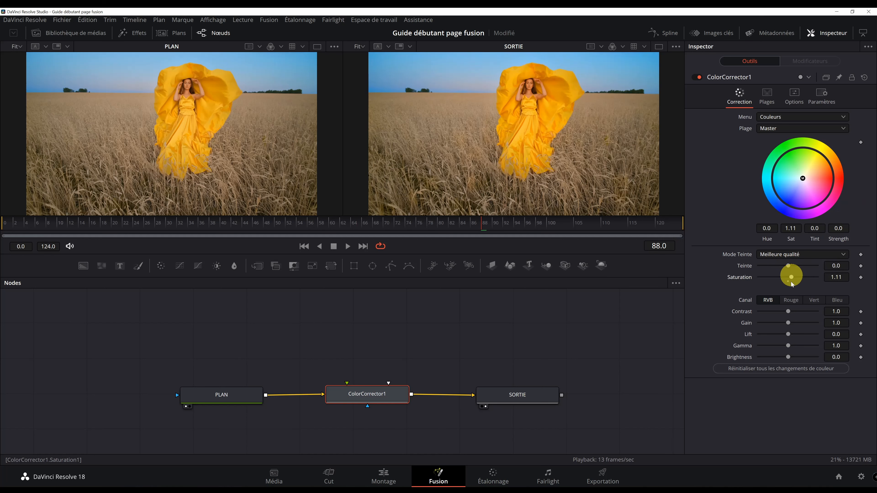
{"action": "left_click_drag", "start_coordinate": [788, 311], "coordinate": [788, 311]}
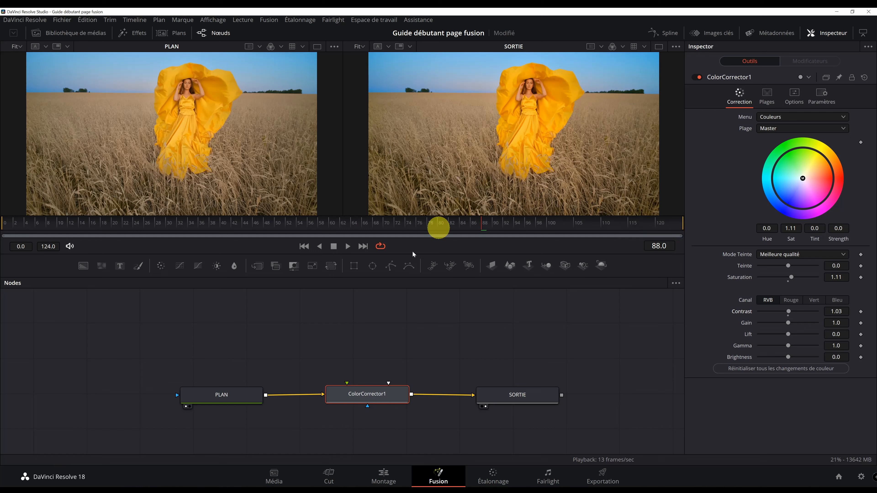
{"action": "left_click_drag", "start_coordinate": [793, 335], "coordinate": [790, 313]}
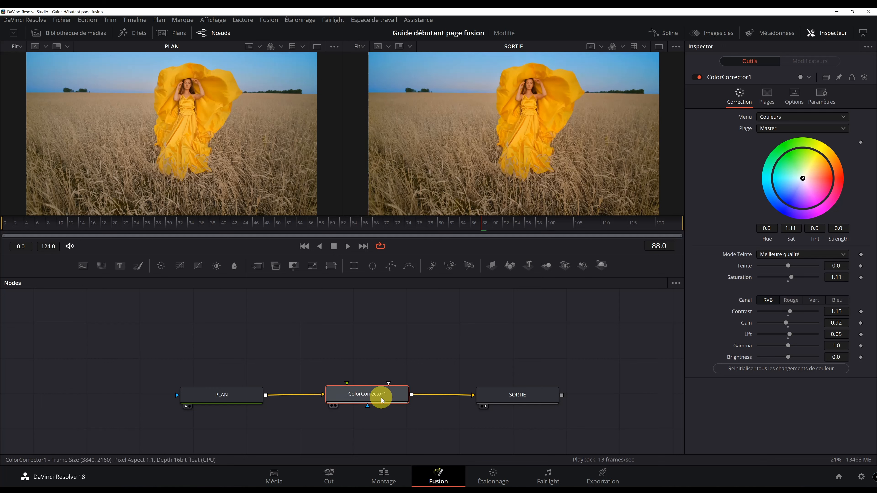
{"action": "key", "text": "Delete"}
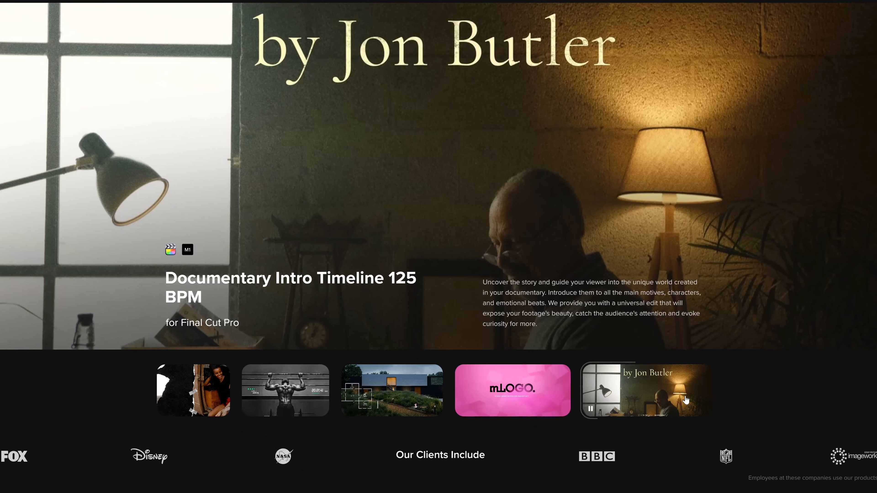
{"action": "scroll", "coordinate": [122, 293], "scroll_direction": "down", "scroll_amount": 10}
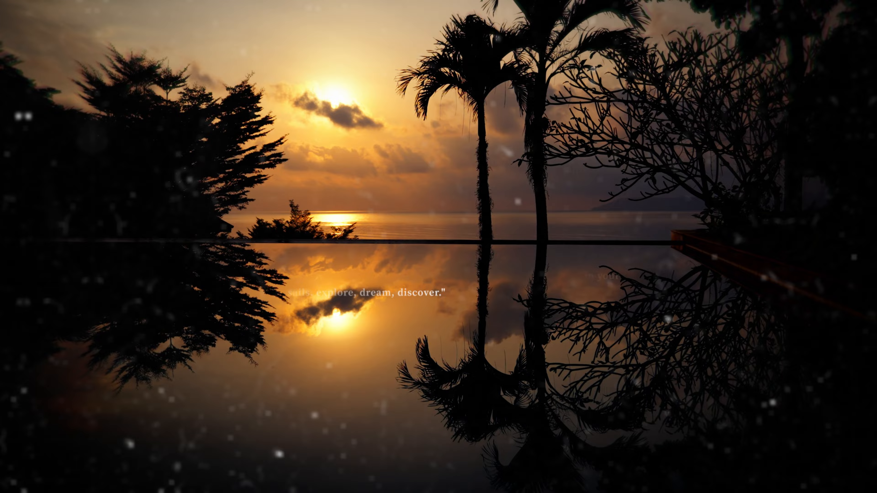
{"action": "left_click_drag", "start_coordinate": [159, 119], "coordinate": [491, 374]}
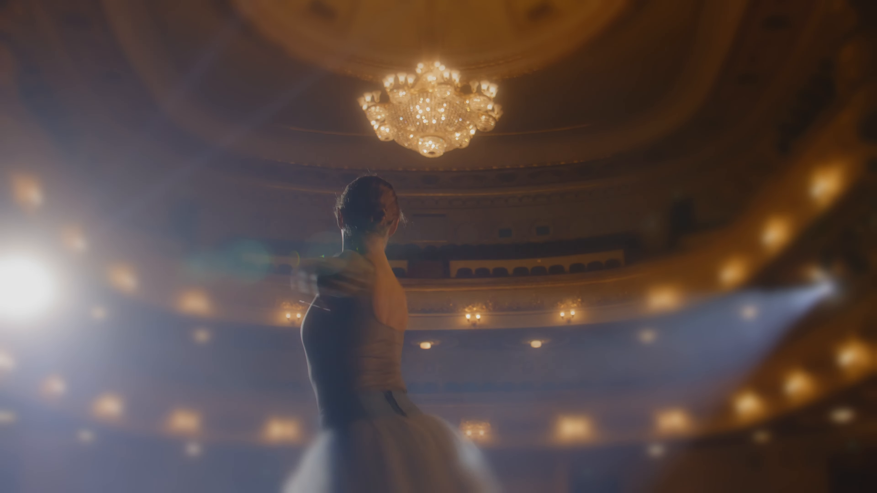
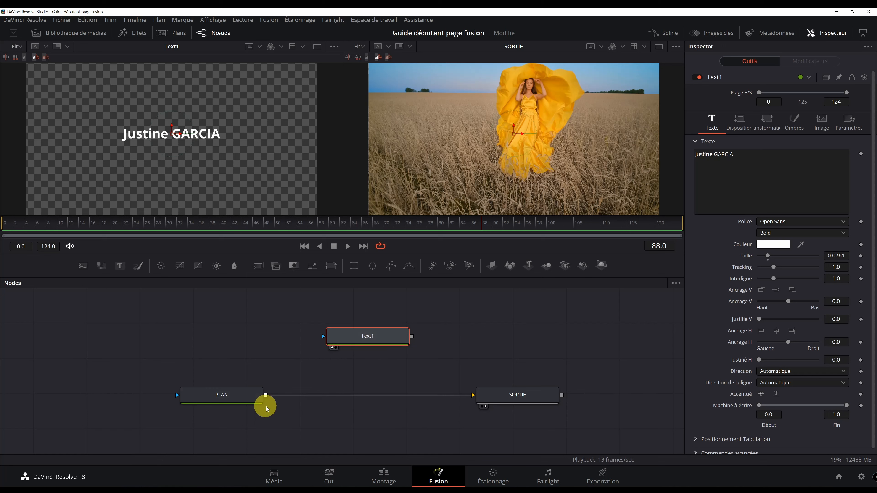
Move Text1 aside, insert the Blur1 node into the connection between PLAN and SORTIE, and delete it again
{"action": "left_click_drag", "start_coordinate": [386, 334], "coordinate": [390, 333]}
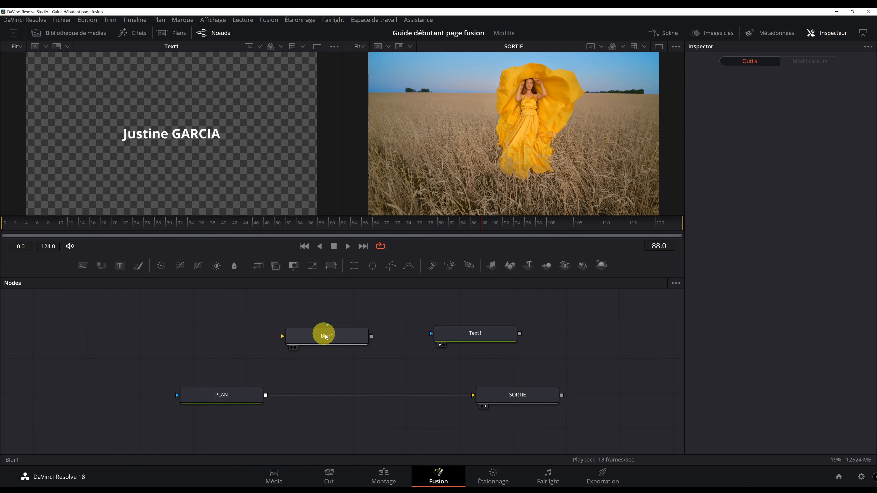
{"action": "left_click_drag", "start_coordinate": [326, 337], "coordinate": [391, 397]}
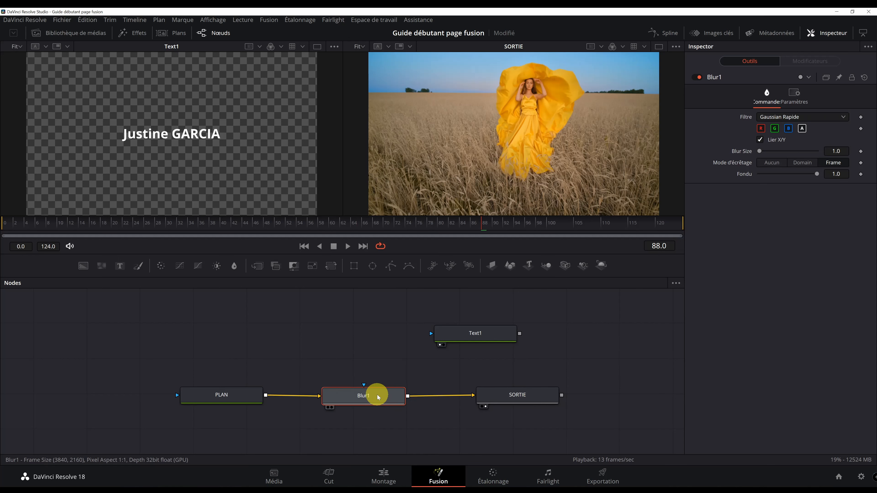
{"action": "key", "text": "Delete"}
Move Text1 above PLAN, add an unconnected Merge node and place it just above the connection between PLAN and SORTIE
{"action": "left_click_drag", "start_coordinate": [482, 334], "coordinate": [370, 337]}
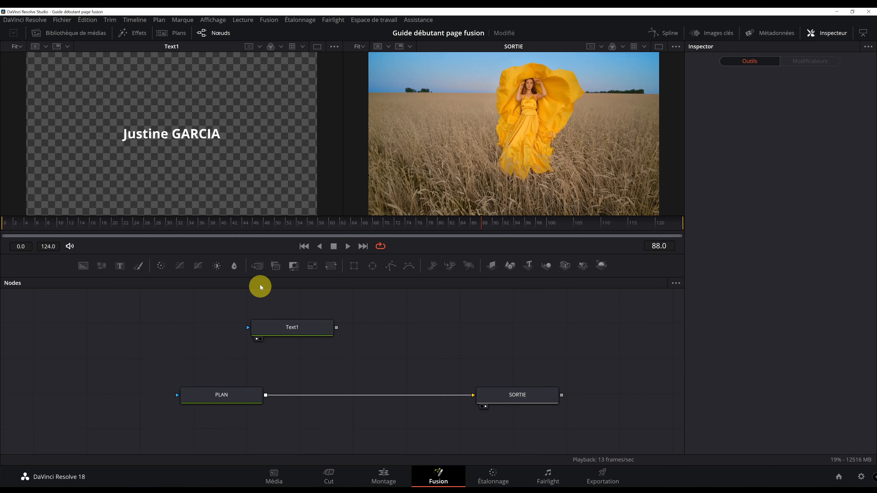
{"action": "left_click_drag", "start_coordinate": [258, 271], "coordinate": [399, 349]}
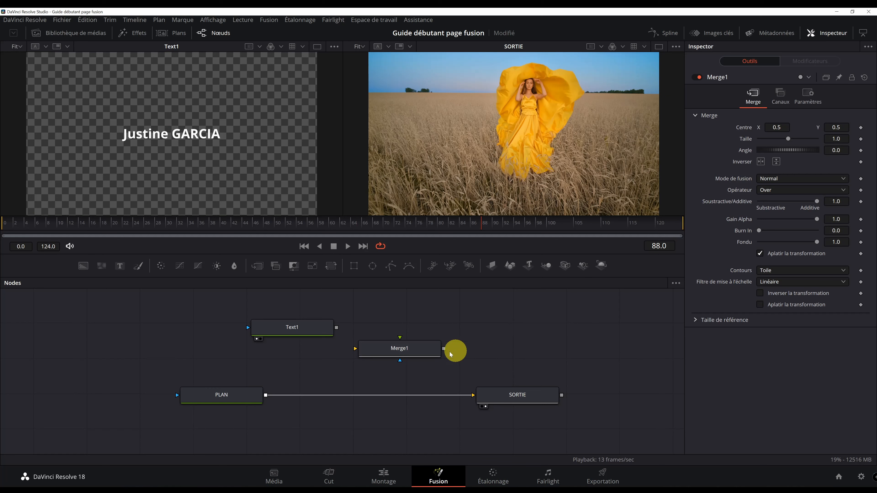
{"action": "left_click_drag", "start_coordinate": [426, 347], "coordinate": [402, 363]}
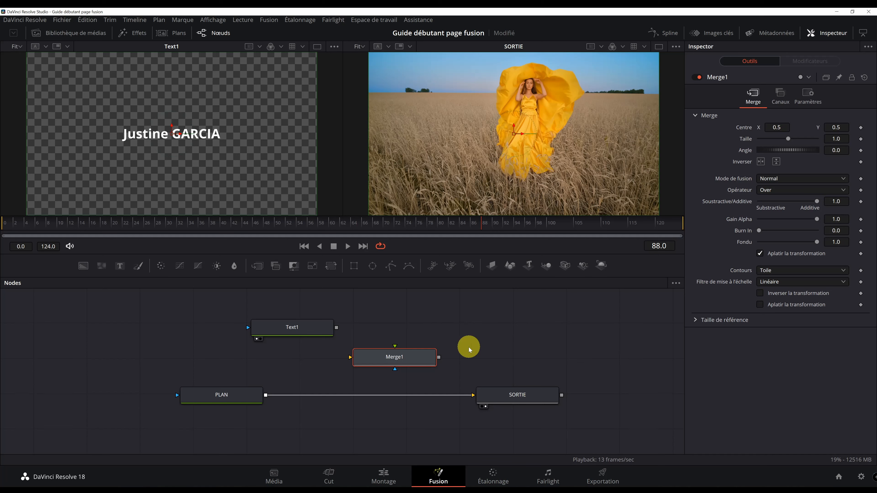
{"action": "left_click_drag", "start_coordinate": [417, 355], "coordinate": [377, 375]}
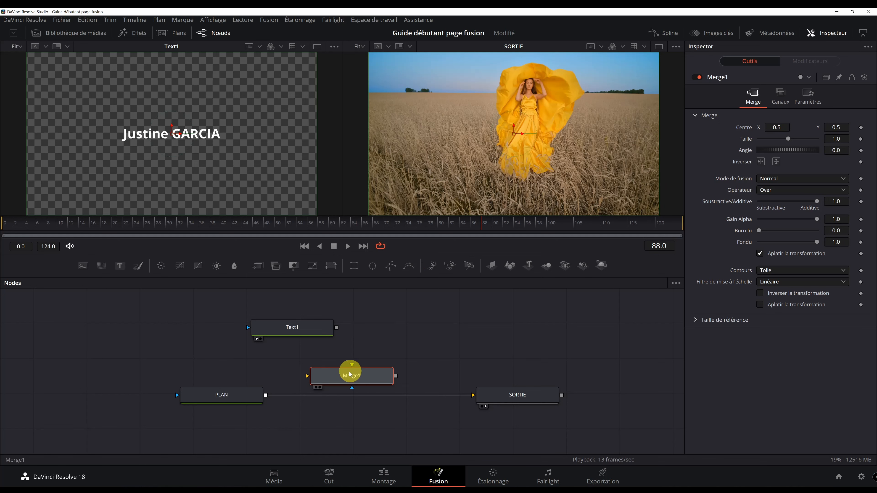
{"action": "left_click", "coordinate": [369, 375]}
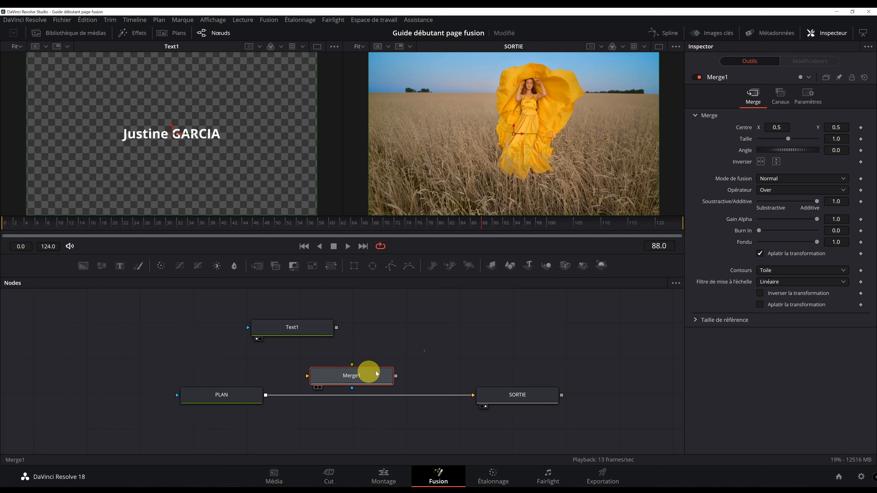
{"action": "left_click_drag", "start_coordinate": [350, 378], "coordinate": [379, 379]}
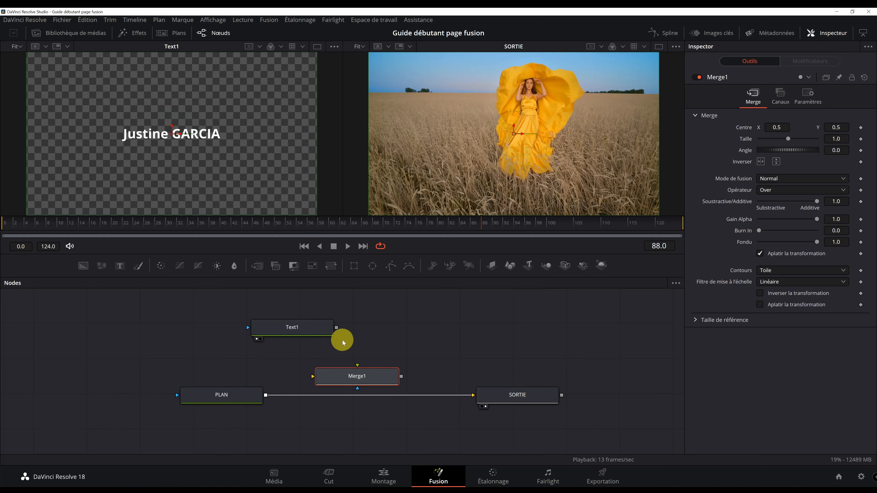
Replace the direct PLAN-to-SORTIE connection by routing PLAN through Merge1's background input to SORTIE, aligning Merge1 between them
{"action": "left_click", "coordinate": [425, 395]}
{"action": "left_click_drag", "start_coordinate": [359, 377], "coordinate": [372, 394]}
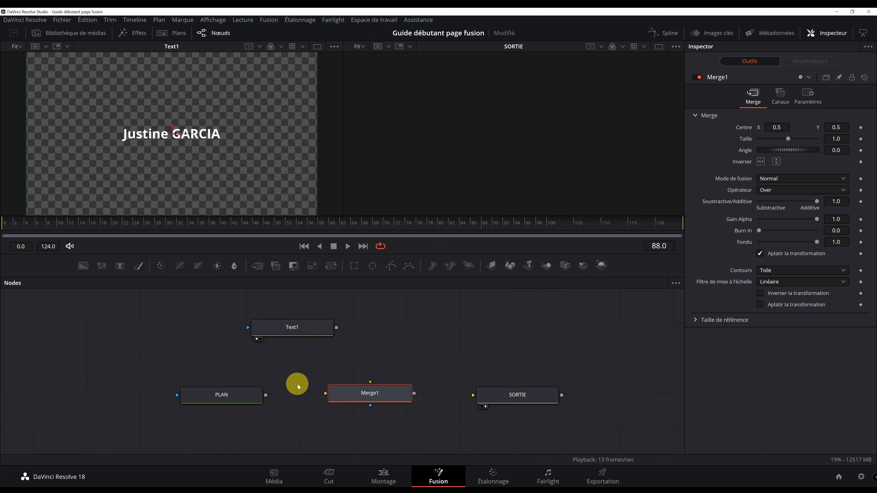
{"action": "left_click_drag", "start_coordinate": [265, 395], "coordinate": [334, 390]}
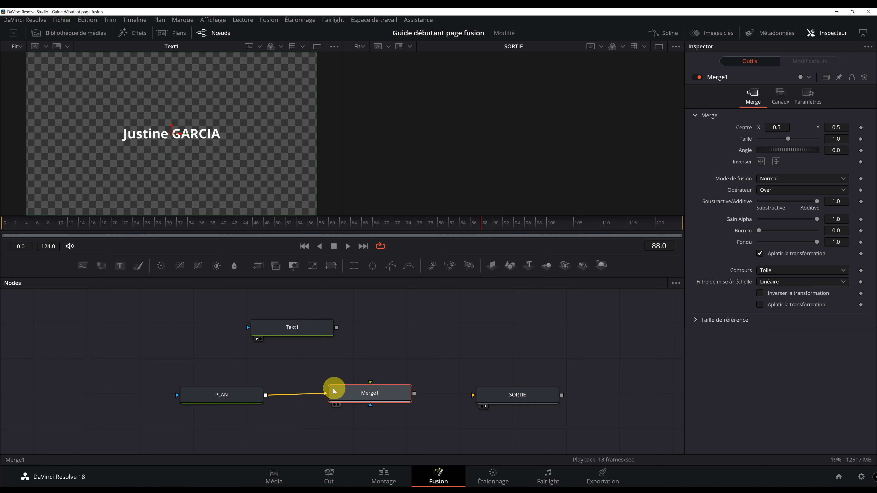
{"action": "left_click_drag", "start_coordinate": [416, 394], "coordinate": [474, 395]}
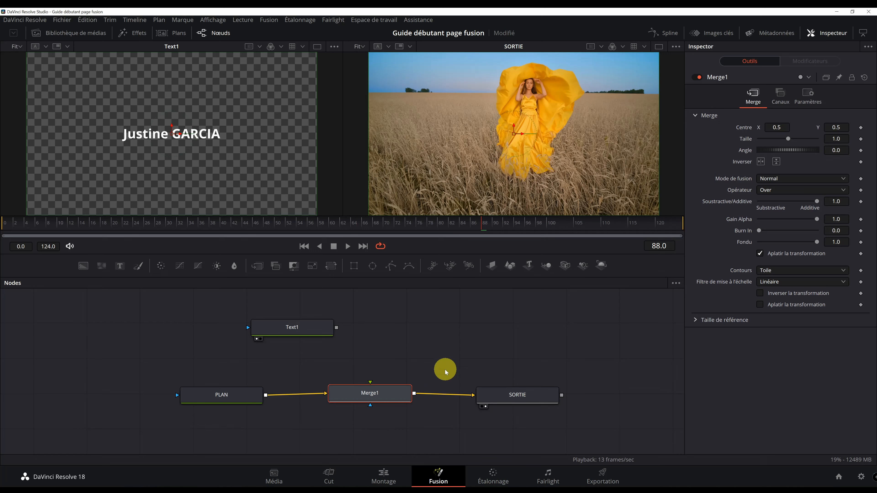
{"action": "left_click_drag", "start_coordinate": [391, 387], "coordinate": [388, 394]}
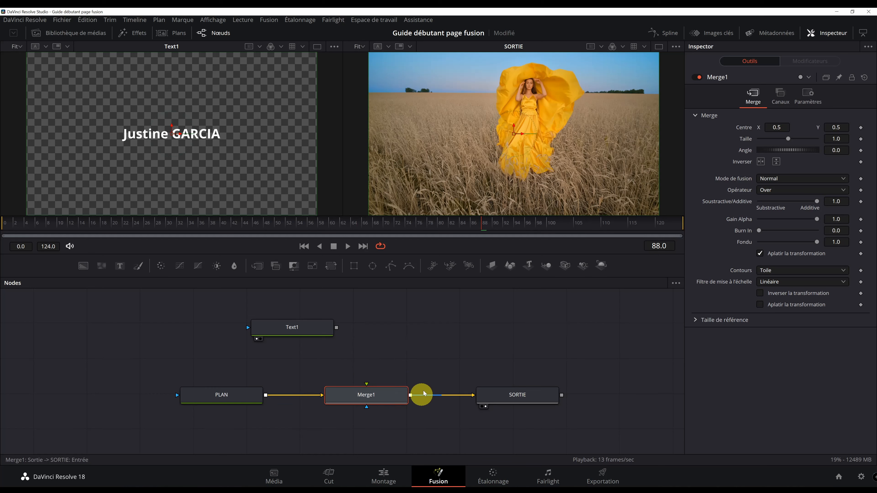
Place Text1 above Merge1 and connect its output to Merge1's foreground input
{"action": "left_click_drag", "start_coordinate": [317, 327], "coordinate": [366, 401]}
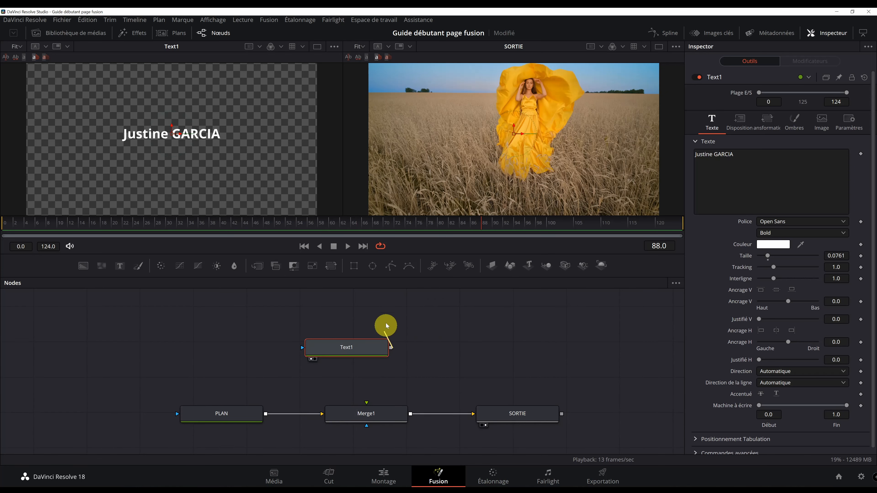
{"action": "left_click_drag", "start_coordinate": [391, 363], "coordinate": [361, 413]}
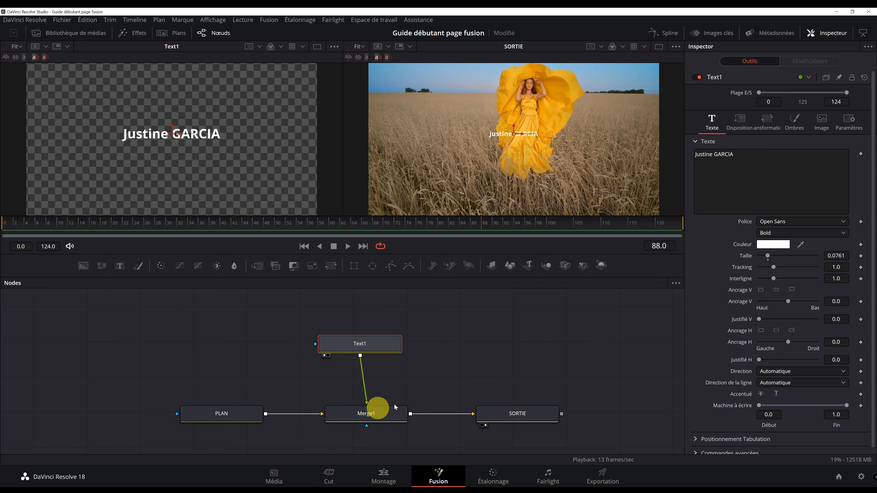
Swap the background and foreground inputs of Merge1, and swap them back
{"action": "left_click", "coordinate": [376, 412]}
{"action": "key", "text": "ctrl+t"}
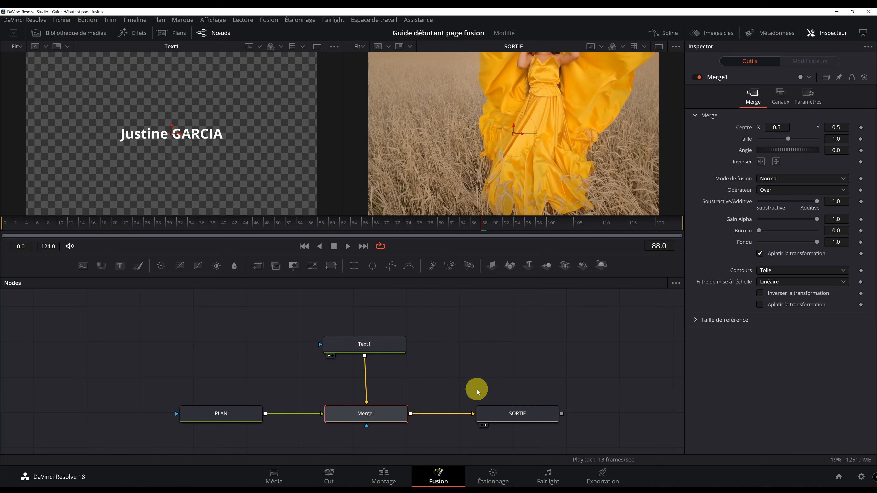
{"action": "key", "text": "ctrl+t"}
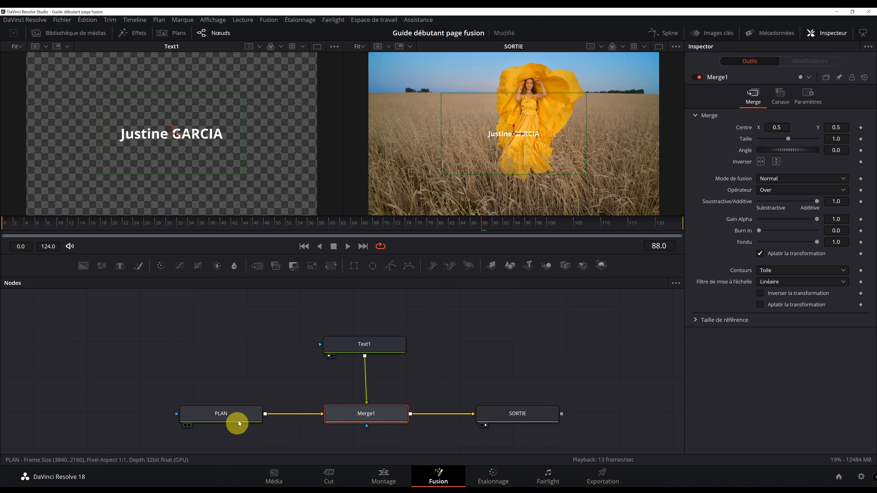
Save the project and move Text1 closer above Merge1
{"action": "key", "text": "ctrl+s"}
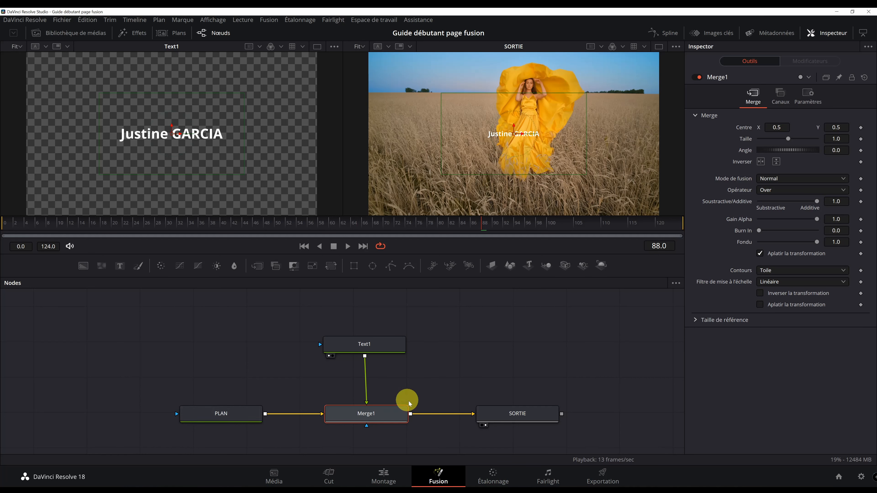
{"action": "left_click", "coordinate": [365, 346]}
{"action": "left_click_drag", "start_coordinate": [366, 347], "coordinate": [369, 343]}
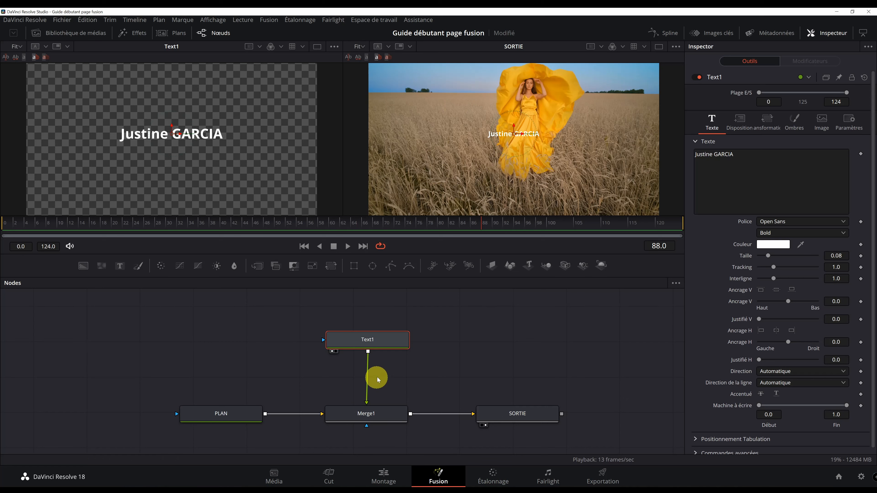
{"action": "left_click_drag", "start_coordinate": [378, 339], "coordinate": [392, 370]}
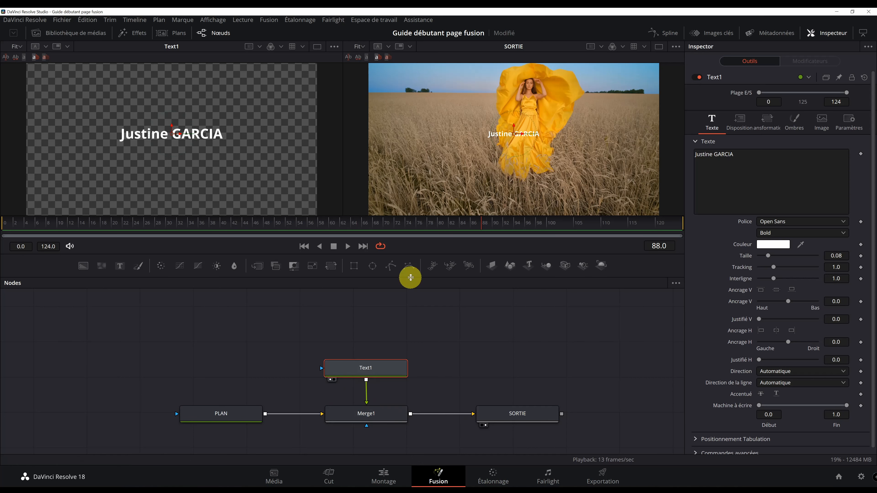
Set the centre of Text1's layout to X -0.154 and Y -0.246, placing the name in the image's lower left area
{"action": "left_click", "coordinate": [742, 130]}
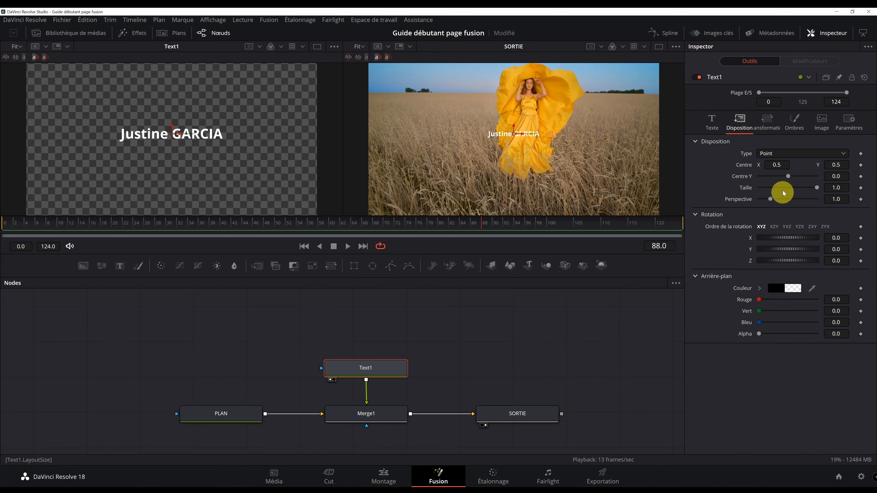
{"action": "left_click_drag", "start_coordinate": [779, 166], "coordinate": [481, 175]}
{"action": "left_click", "coordinate": [713, 123]}
{"action": "left_click", "coordinate": [749, 129]}
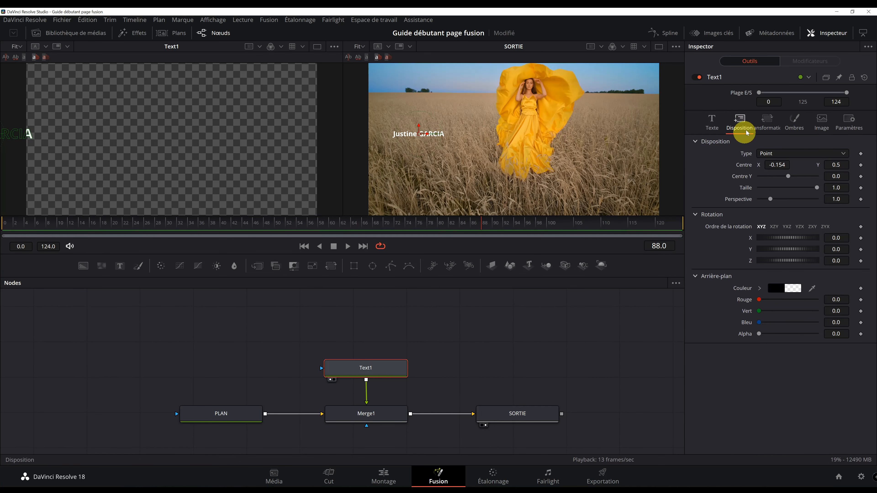
{"action": "left_click_drag", "start_coordinate": [839, 165], "coordinate": [498, 204]}
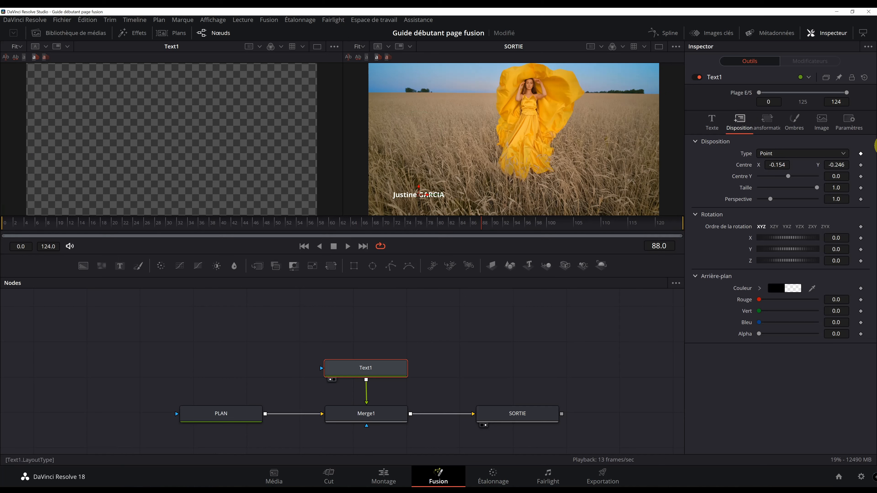
Enlarge the text of Text1 and adjust its layout centre to X -0.071 and Y -0.289
{"action": "left_click", "coordinate": [714, 121]}
{"action": "left_click_drag", "start_coordinate": [837, 256], "coordinate": [613, 243]}
{"action": "left_click", "coordinate": [734, 121]}
{"action": "left_click_drag", "start_coordinate": [777, 165], "coordinate": [737, 177]}
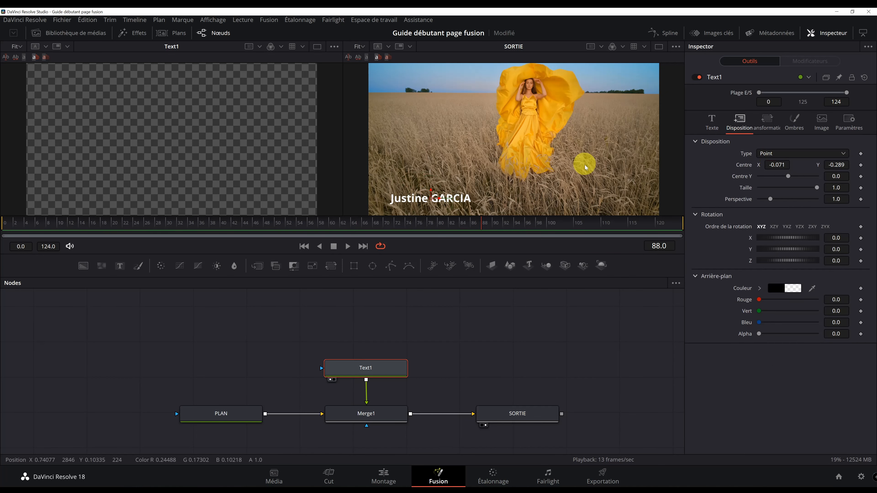
Play the composition from its first frame to check the title over the clip
{"action": "left_click", "coordinate": [1, 227]}
{"action": "key", "text": "space"}
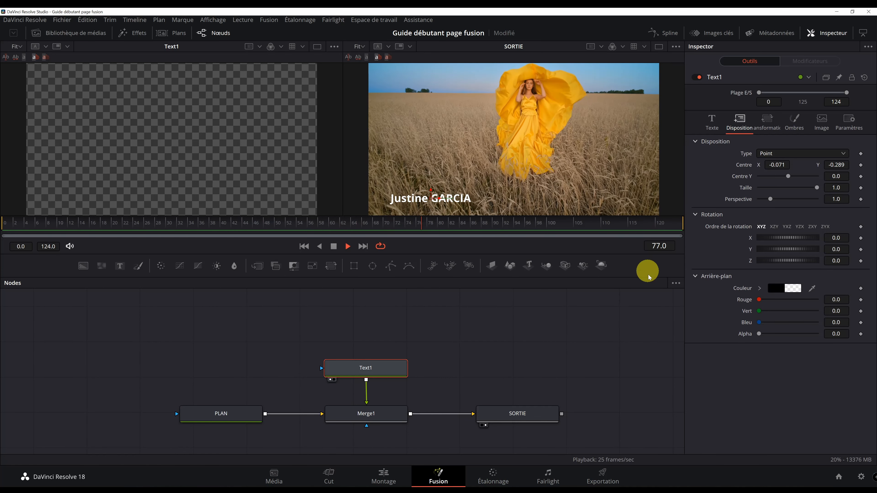
{"action": "key", "text": "space"}
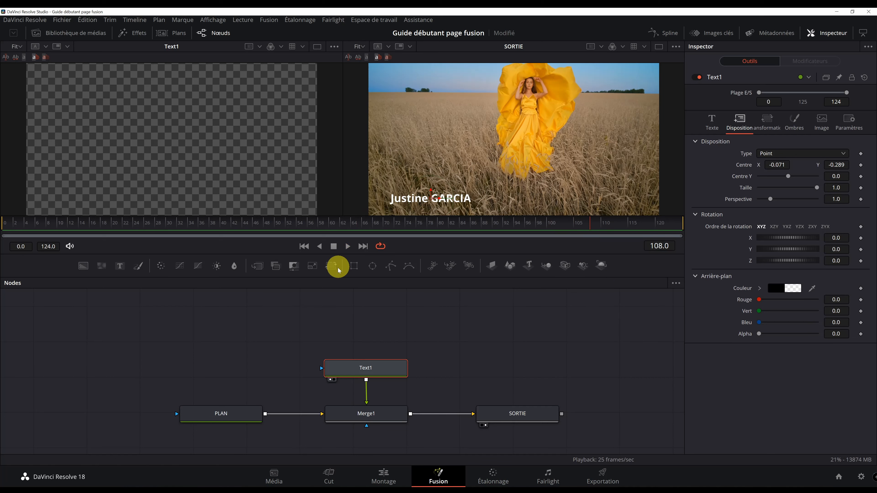
Add an unconnected Background node beside Text1 and show it in the first viewer, moving Text1 slightly farther above Merge1
{"action": "left_click_drag", "start_coordinate": [378, 369], "coordinate": [378, 359]}
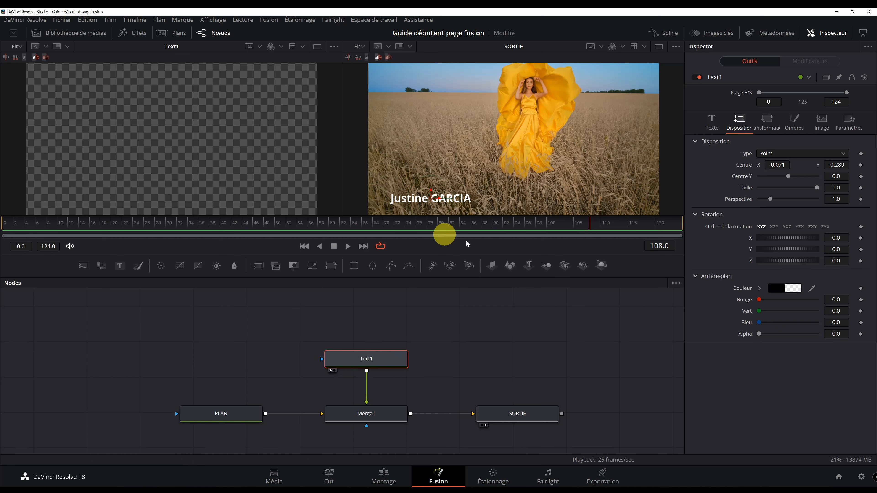
{"action": "left_click", "coordinate": [493, 328]}
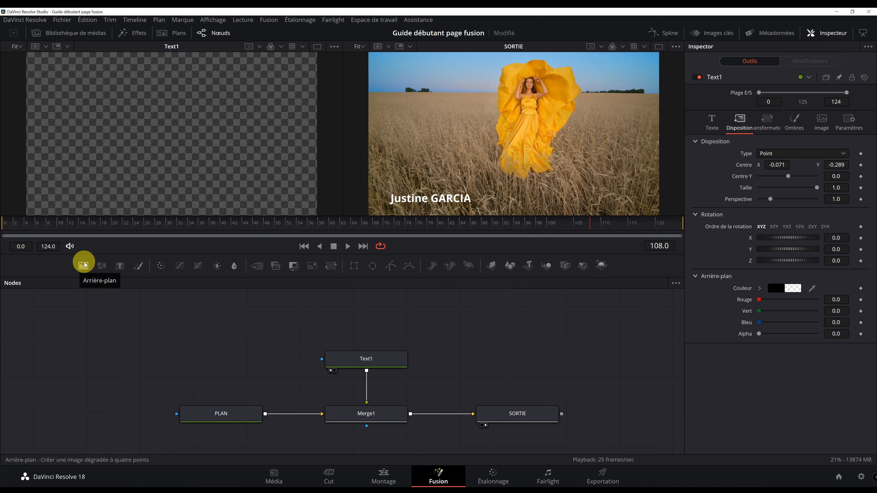
{"action": "left_click_drag", "start_coordinate": [83, 269], "coordinate": [468, 325]}
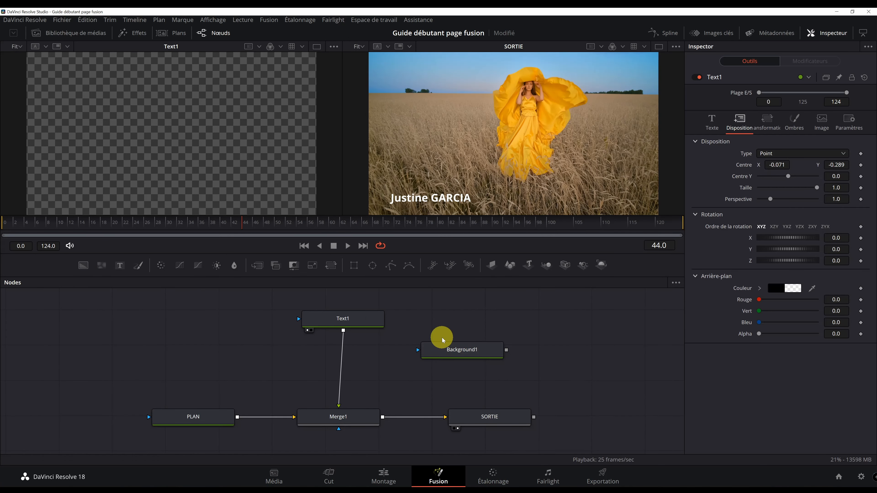
{"action": "left_click_drag", "start_coordinate": [443, 343], "coordinate": [214, 182]}
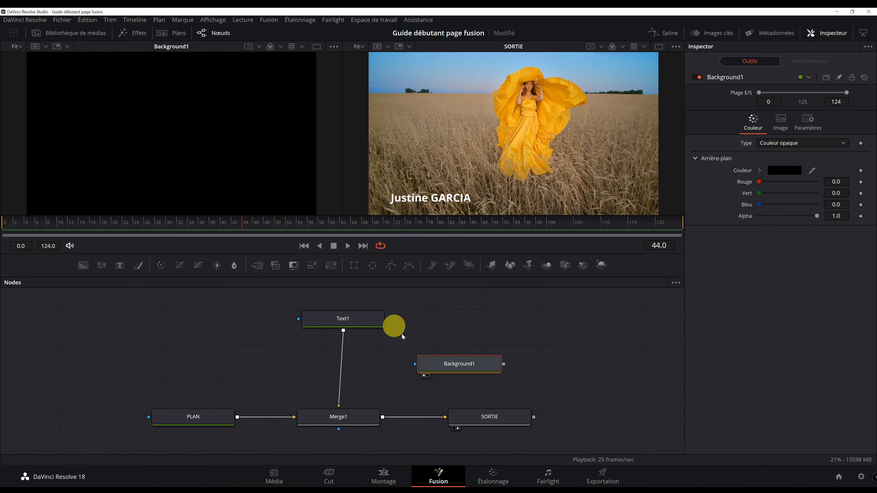
Set Background1's solid colour to the blue #2868bb
{"action": "left_click", "coordinate": [779, 171]}
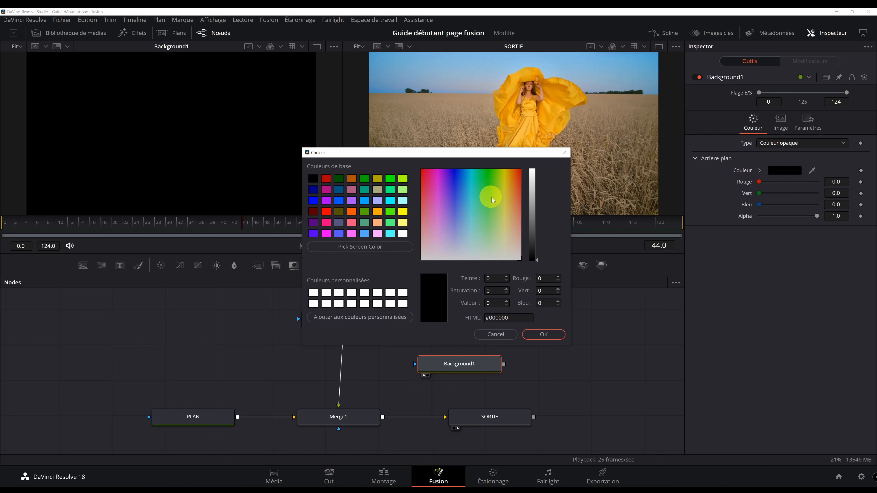
{"action": "left_click_drag", "start_coordinate": [473, 205], "coordinate": [461, 192]}
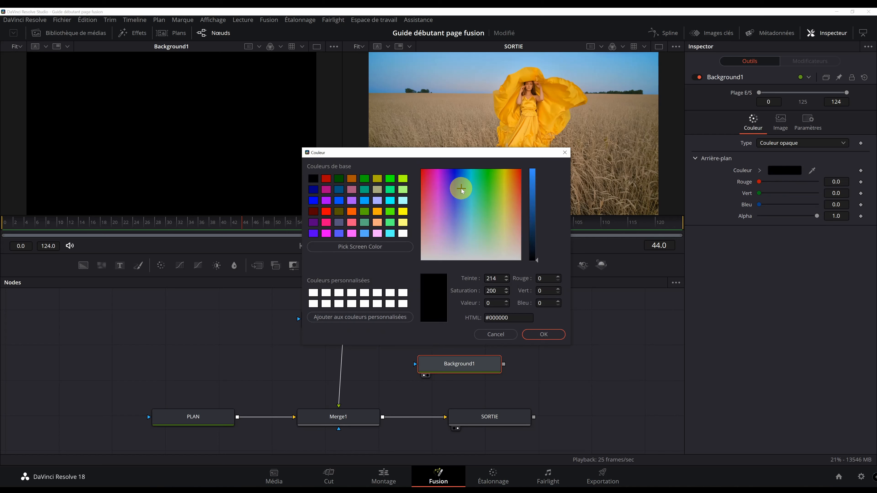
{"action": "left_click_drag", "start_coordinate": [539, 201], "coordinate": [535, 197]}
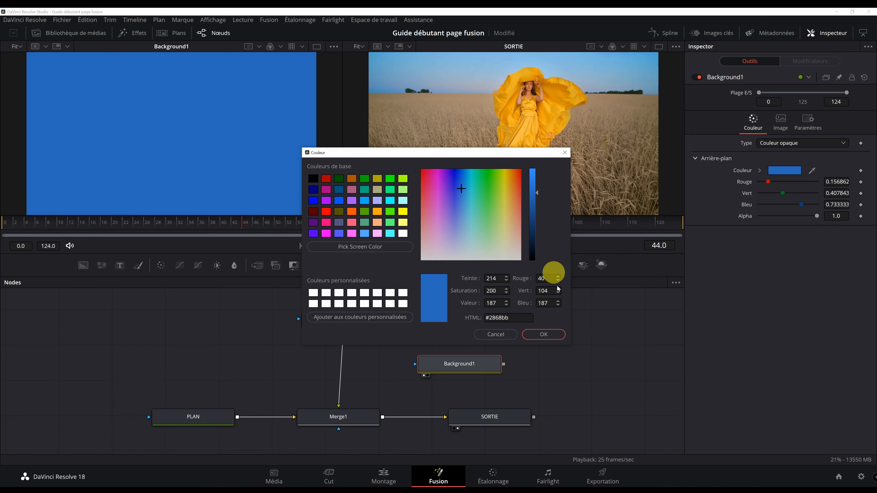
{"action": "left_click", "coordinate": [547, 335]}
Replace Text1 with Background1 as Merge1's foreground, place Background1 above Merge1, and move SORTIE farther along the flow
{"action": "left_click_drag", "start_coordinate": [458, 369], "coordinate": [406, 375]}
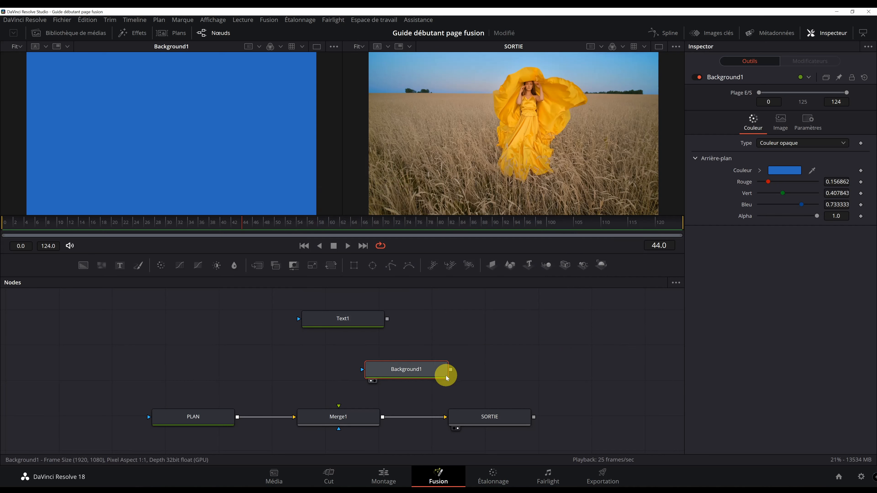
{"action": "left_click_drag", "start_coordinate": [451, 370], "coordinate": [341, 411]}
{"action": "left_click_drag", "start_coordinate": [421, 372], "coordinate": [352, 368]}
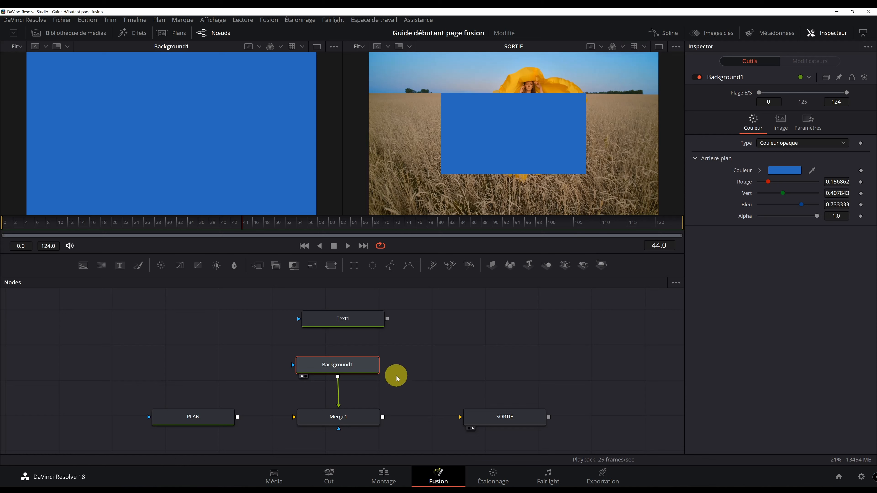
{"action": "left_click_drag", "start_coordinate": [510, 416], "coordinate": [576, 415]}
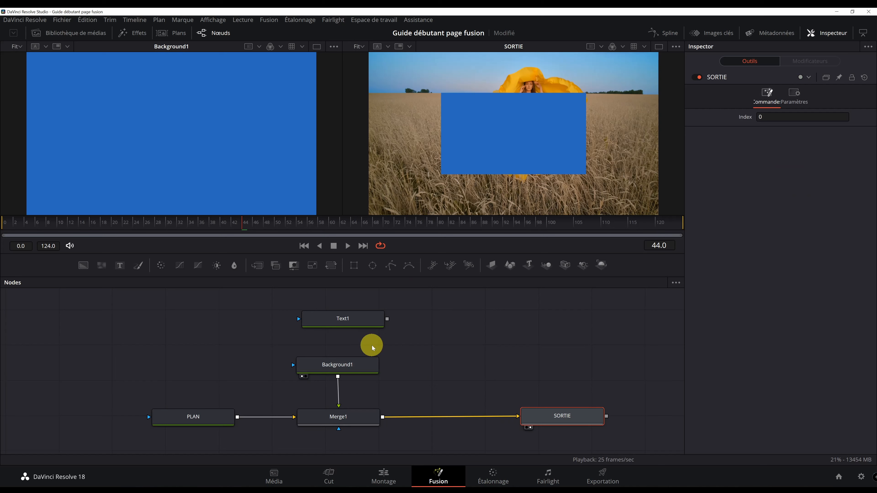
Connect Text1 to Background1's effect mask input, align the nodes, and move the text to about X 0.446, Y 0.422
{"action": "left_click_drag", "start_coordinate": [387, 319], "coordinate": [343, 370]}
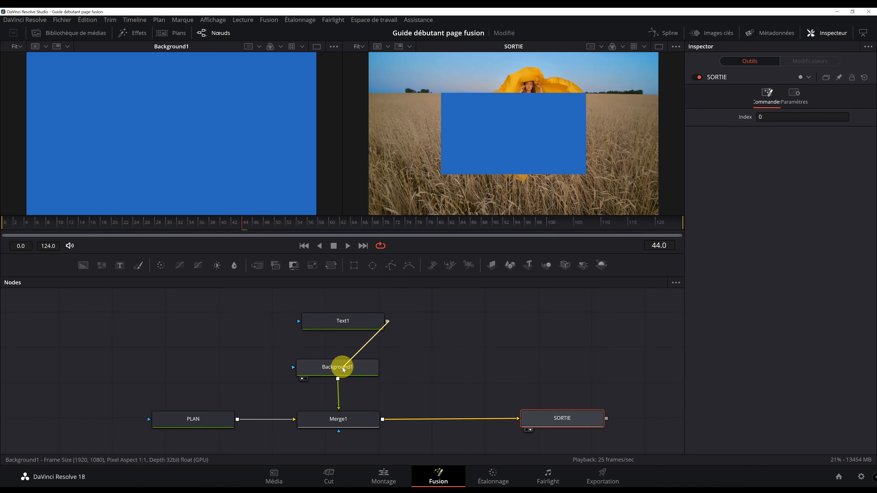
{"action": "left_click_drag", "start_coordinate": [374, 329], "coordinate": [369, 334]}
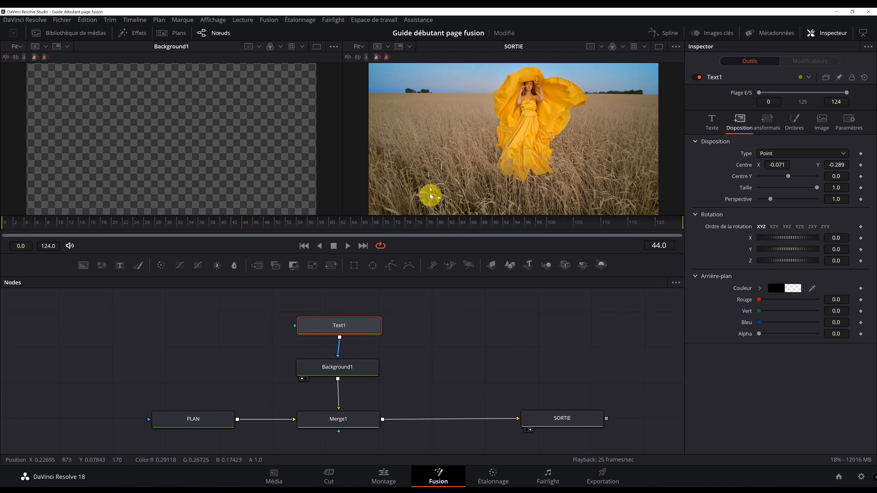
{"action": "left_click_drag", "start_coordinate": [432, 199], "coordinate": [506, 142]}
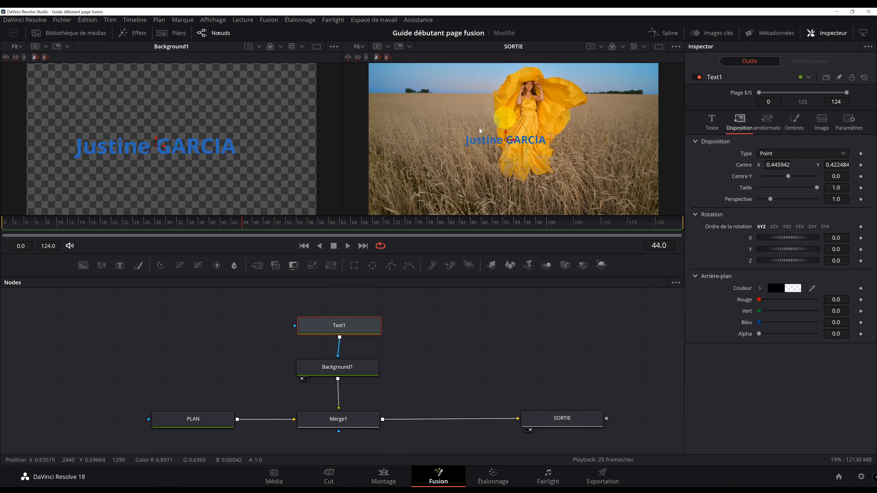
Undo the text move, disconnect Text1 from Background1's mask input, and set Text1 aside
{"action": "left_click", "coordinate": [547, 225]}
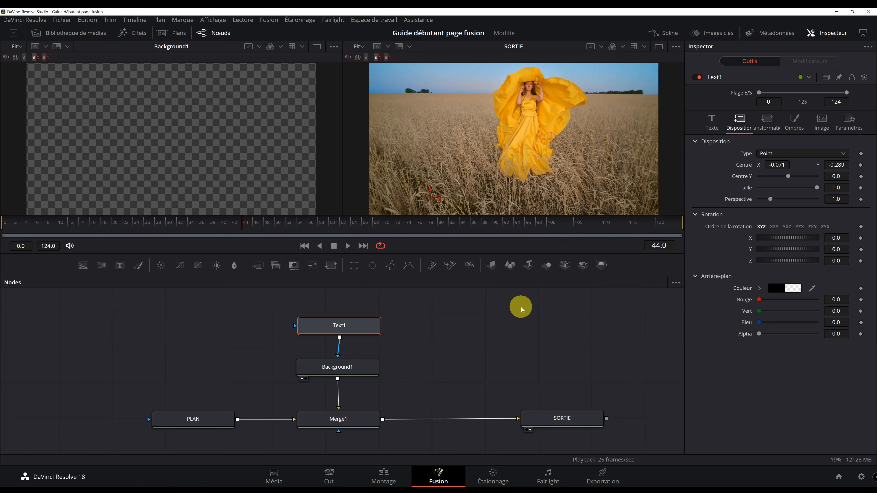
{"action": "left_click", "coordinate": [337, 346]}
{"action": "left_click_drag", "start_coordinate": [376, 325], "coordinate": [507, 327]}
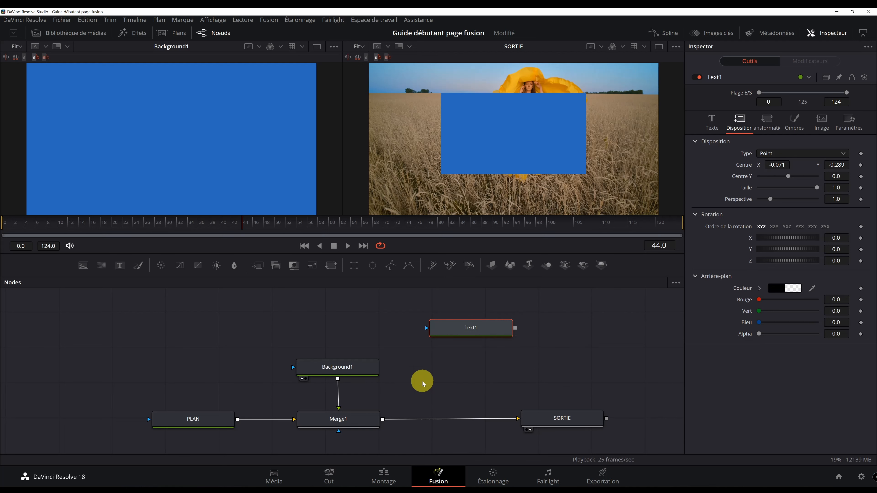
Merge Text1 over PLAN with a new Merge node before Merge1, then try moving the text behind the blue rectangle and undo that move
{"action": "left_click_drag", "start_coordinate": [490, 325], "coordinate": [242, 338]}
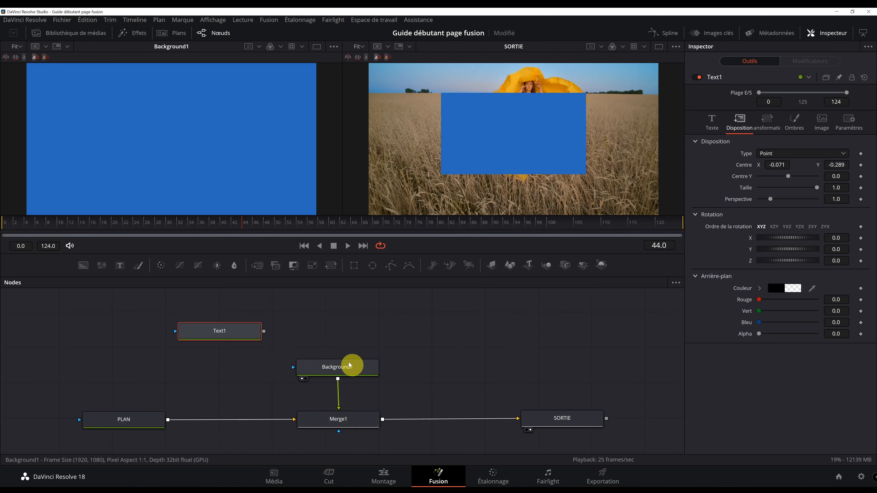
{"action": "left_click_drag", "start_coordinate": [264, 334], "coordinate": [169, 423]}
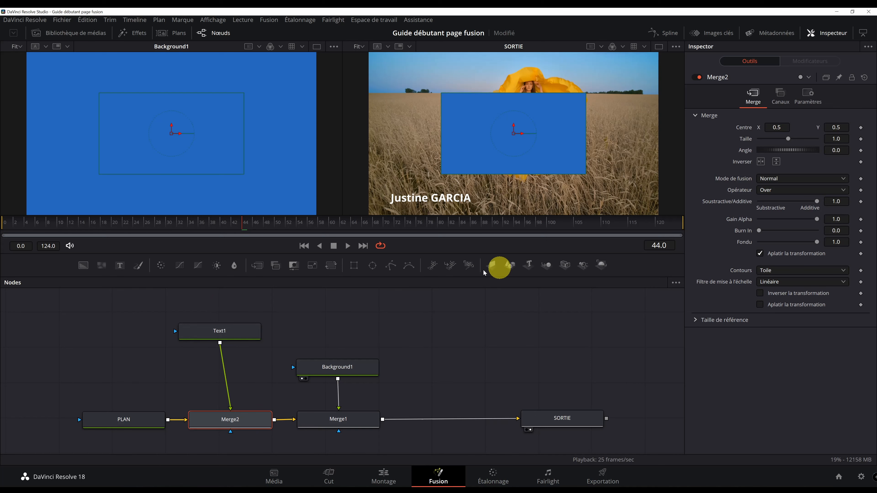
{"action": "left_click_drag", "start_coordinate": [231, 331], "coordinate": [239, 330]}
{"action": "left_click_drag", "start_coordinate": [433, 201], "coordinate": [476, 155]}
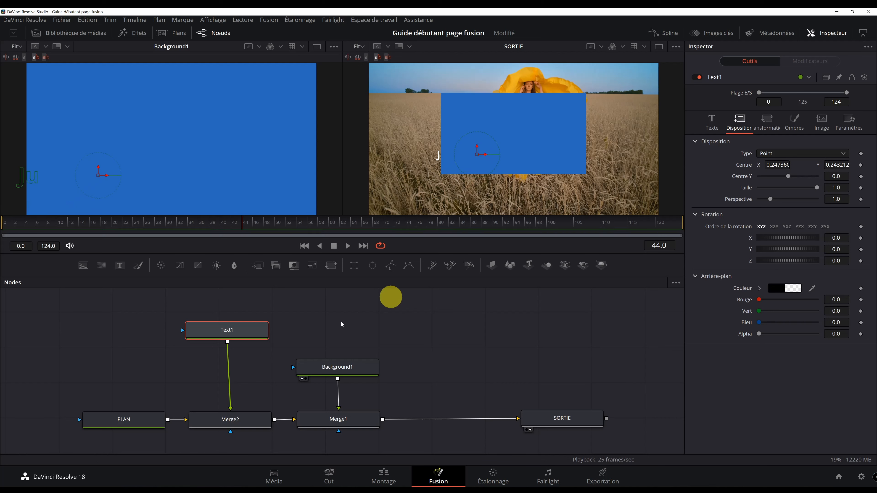
{"action": "key", "text": "ctrl+z"}
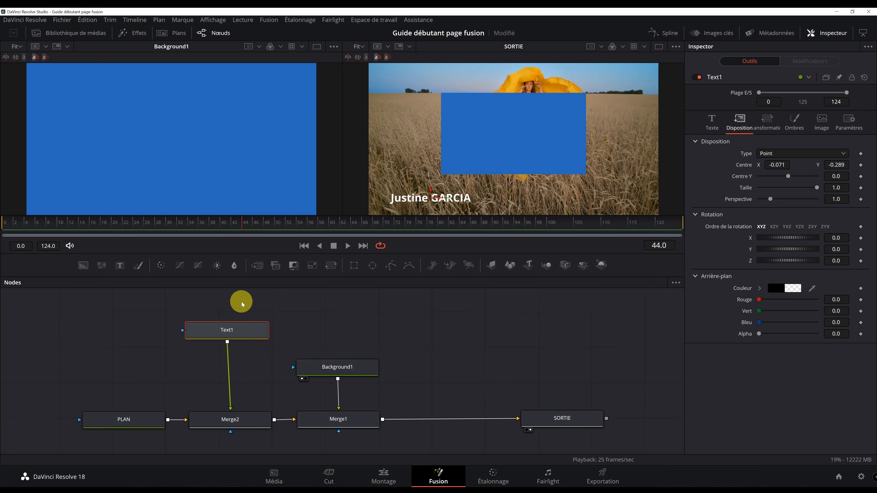
Delete the Merge2 node between PLAN and Merge1
{"action": "left_click", "coordinate": [242, 424], "text": "ctrl"}
{"action": "left_click", "coordinate": [257, 401]}
{"action": "left_click", "coordinate": [260, 425]}
{"action": "key", "text": "Delete"}
Shift Merge1 and Background1 towards PLAN, merge Text1 over Merge1's output with a new Merge node before SORTIE, and raise Background1
{"action": "left_click_drag", "start_coordinate": [261, 332], "coordinate": [466, 334]}
{"action": "left_click_drag", "start_coordinate": [286, 345], "coordinate": [316, 416]}
{"action": "left_click_drag", "start_coordinate": [316, 416], "coordinate": [237, 414]}
{"action": "left_click_drag", "start_coordinate": [433, 340], "coordinate": [300, 421]}
{"action": "left_click", "coordinate": [407, 340]}
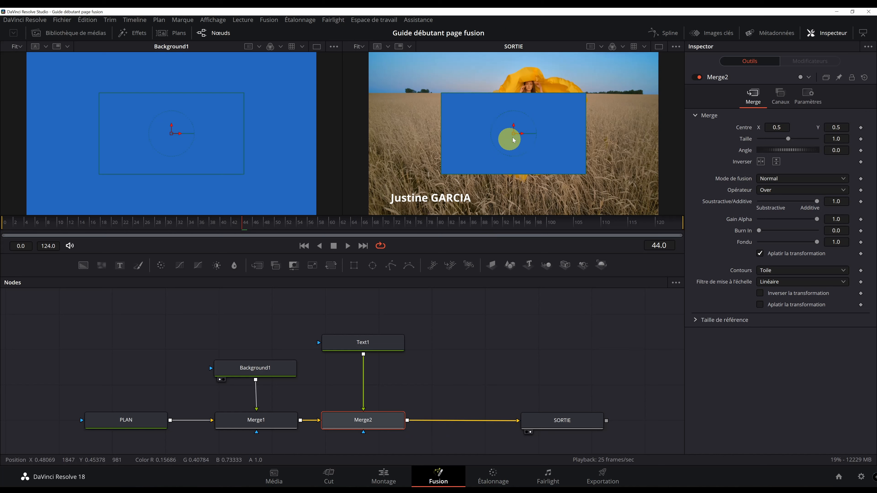
{"action": "left_click", "coordinate": [240, 366]}
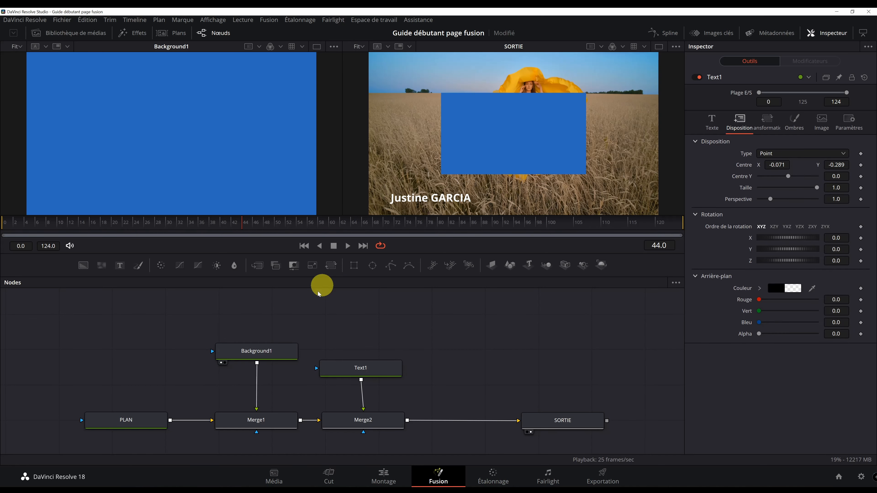
Turn off Background1's automatic resolution, set its size to 3840 by 2160, and select Text1, nudging it closer to Merge2
{"action": "left_click", "coordinate": [264, 352]}
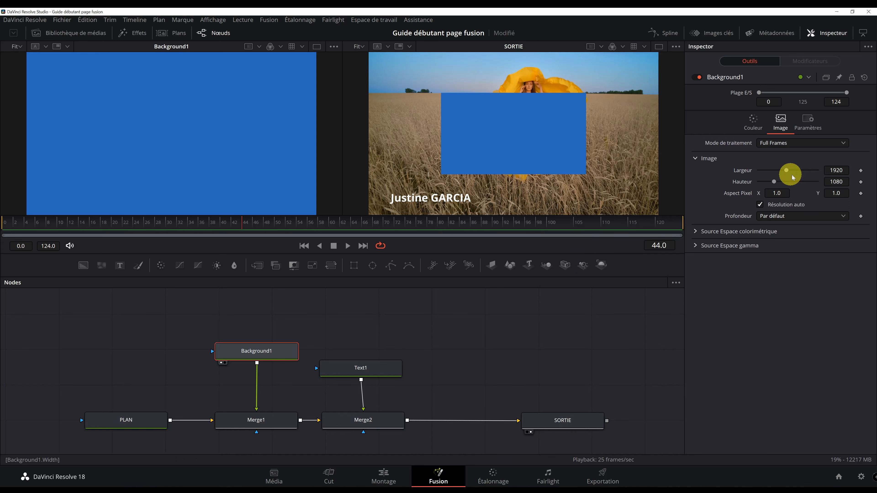
{"action": "left_click", "coordinate": [759, 205]}
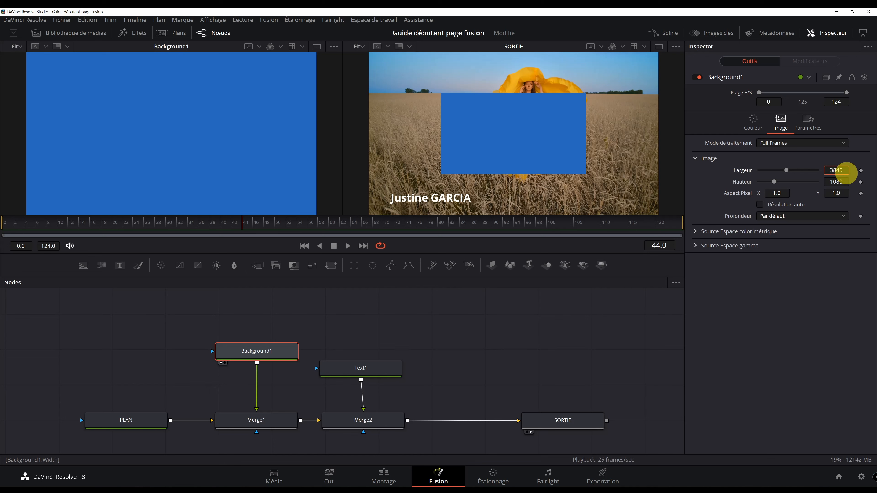
{"action": "double_click", "coordinate": [838, 183]}
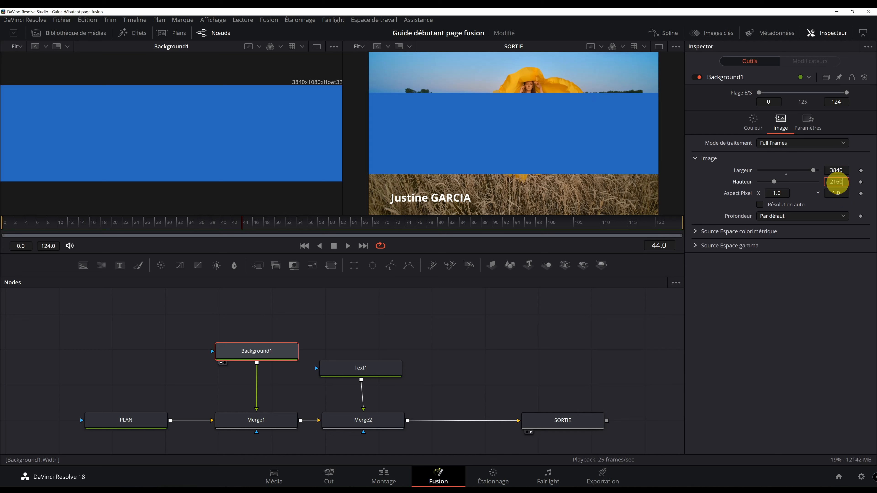
{"action": "left_click", "coordinate": [784, 318]}
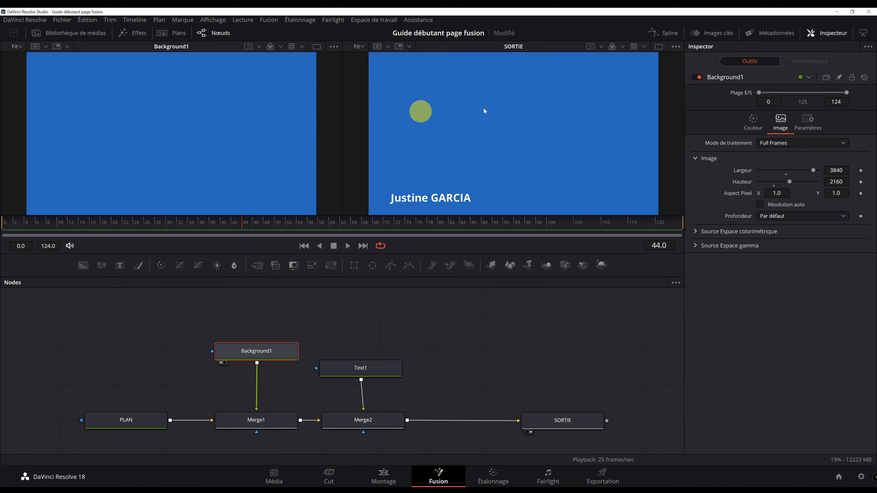
{"action": "left_click_drag", "start_coordinate": [385, 366], "coordinate": [390, 369]}
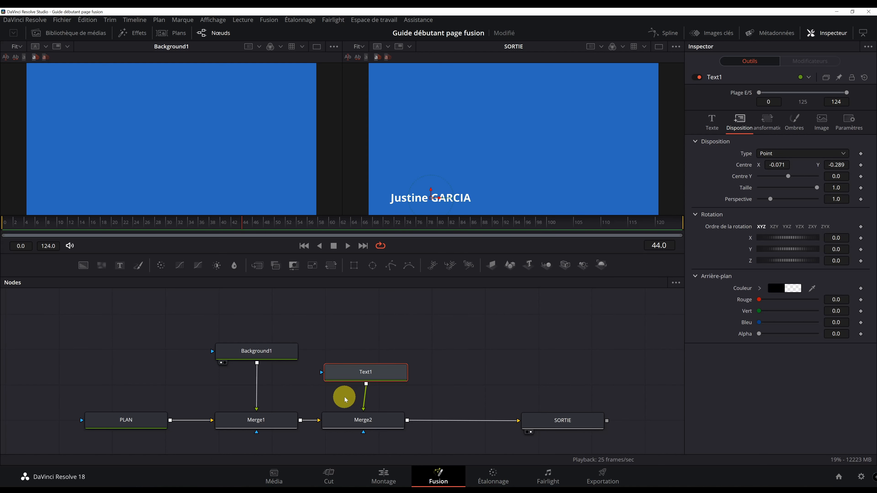
Lower Background1 closer to Merge1, mask it with a Rectangle node, and centre the mask behind the title at about X 0.21, Y 0.108
{"action": "left_click_drag", "start_coordinate": [254, 360], "coordinate": [256, 383]}
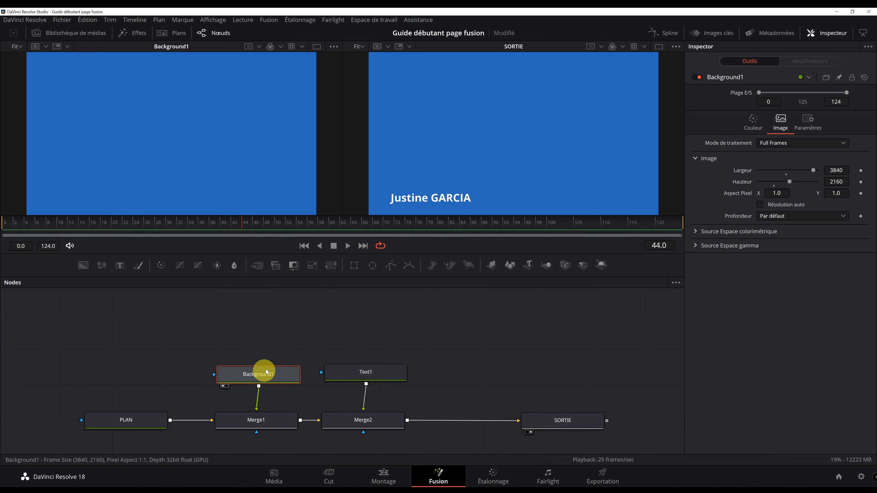
{"action": "left_click", "coordinate": [354, 265]}
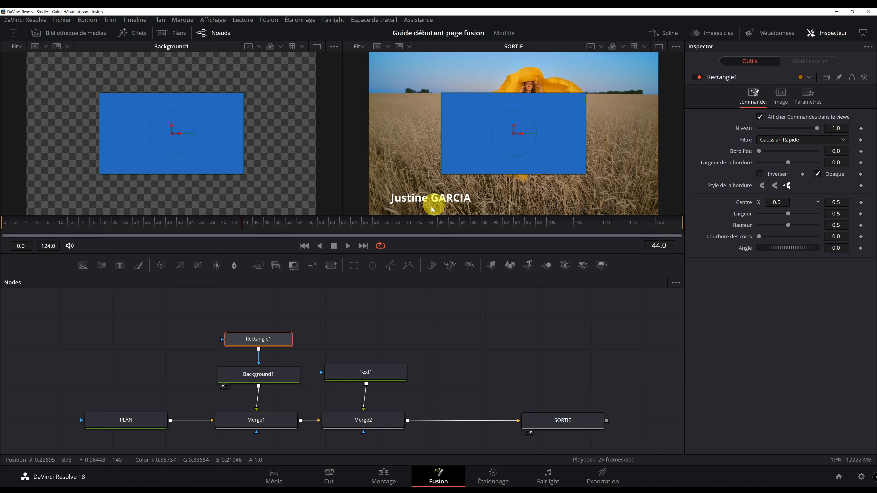
{"action": "left_click_drag", "start_coordinate": [514, 133], "coordinate": [429, 197]}
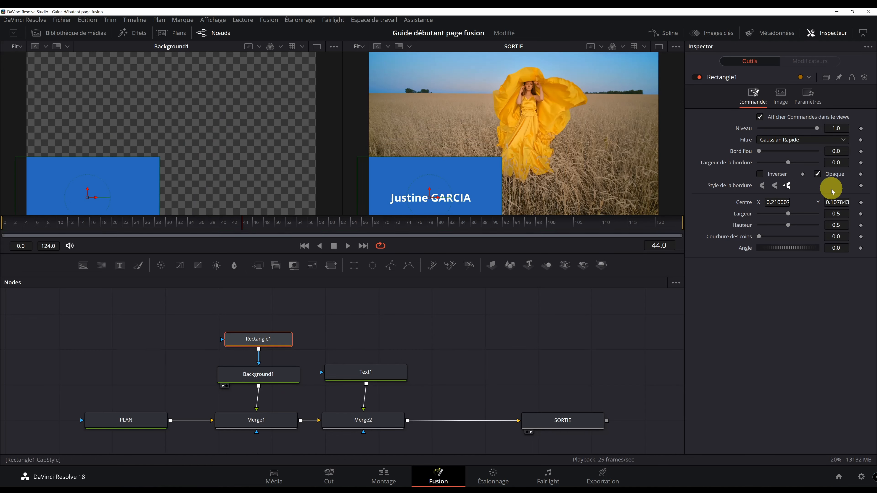
Resize Rectangle1 to a width of 0.314 and a height of 0.083, and adjust its centre Y to 0.104843 to frame the title
{"action": "left_click_drag", "start_coordinate": [839, 213], "coordinate": [778, 230]}
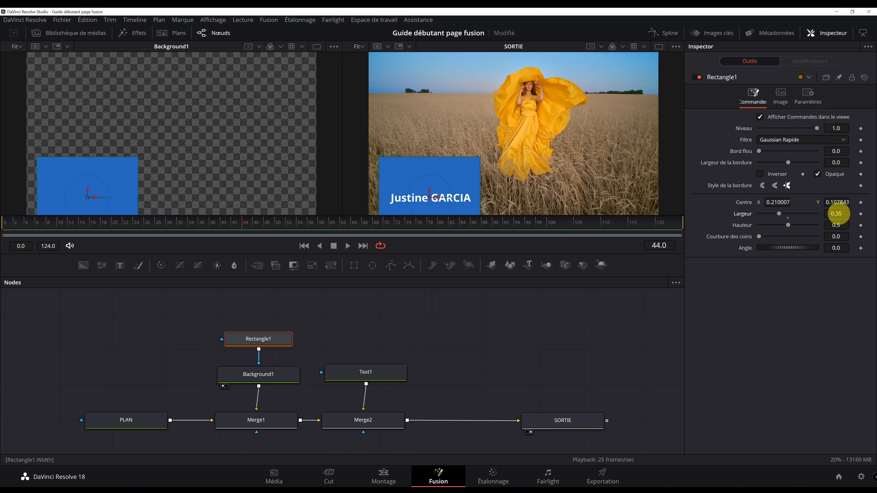
{"action": "left_click_drag", "start_coordinate": [835, 226], "coordinate": [616, 244]}
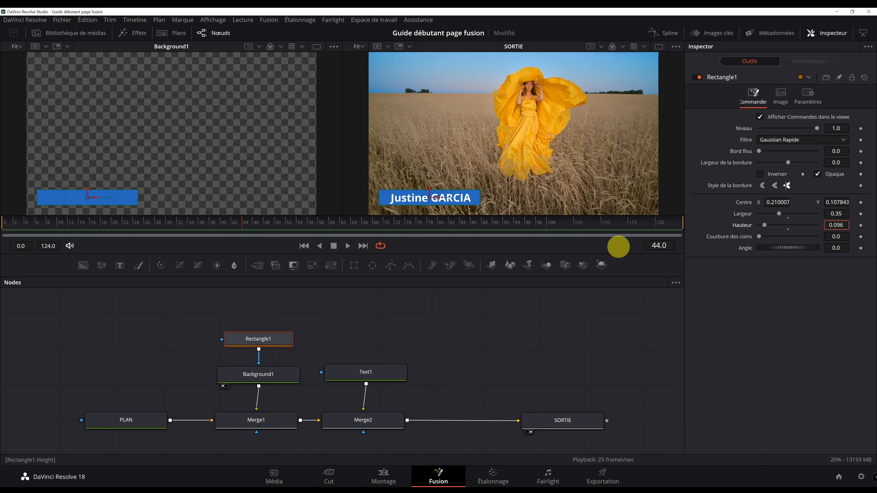
{"action": "scroll", "coordinate": [438, 193], "scroll_direction": "up", "scroll_amount": 4}
{"action": "left_click_drag", "start_coordinate": [493, 169], "coordinate": [519, 146]}
{"action": "scroll", "coordinate": [593, 100], "scroll_direction": "down", "scroll_amount": 1}
{"action": "left_click", "coordinate": [858, 225]}
{"action": "left_click_drag", "start_coordinate": [842, 211], "coordinate": [820, 215]}
{"action": "key", "text": "ctrl+f"}
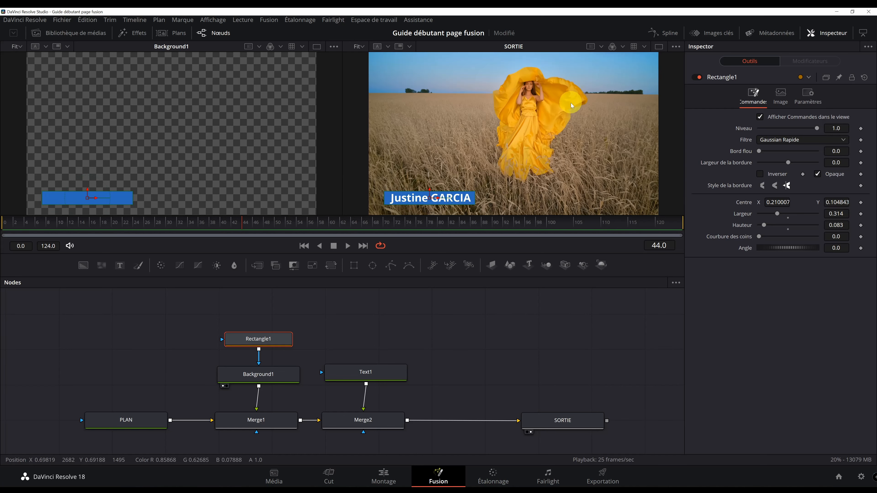
Play the composition from frame 0 to check the title on its blue rectangle
{"action": "left_click", "coordinate": [559, 314]}
{"action": "left_click_drag", "start_coordinate": [81, 225], "coordinate": [1, 229]}
{"action": "key", "text": "space"}
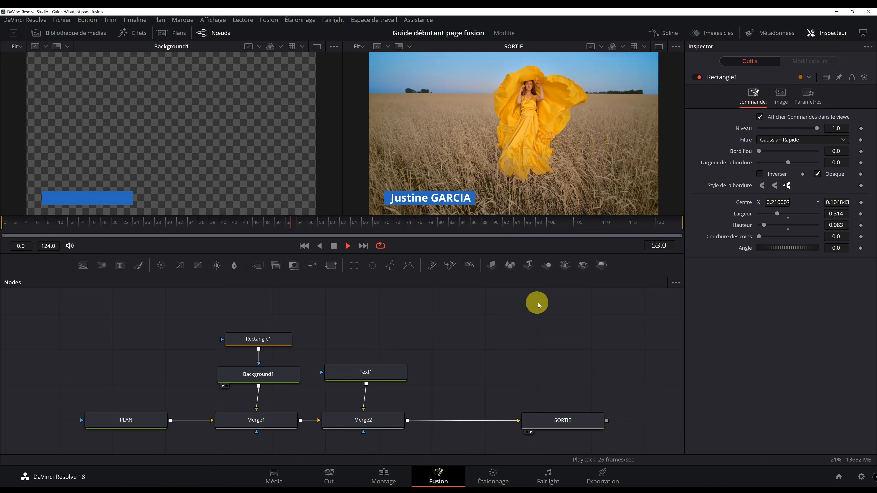
{"action": "key", "text": "space"}
Try shifting Rectangle1 horizontally to a centre X of 0.276008 at frame 0, and undo that shift
{"action": "left_click_drag", "start_coordinate": [135, 228], "coordinate": [4, 230]}
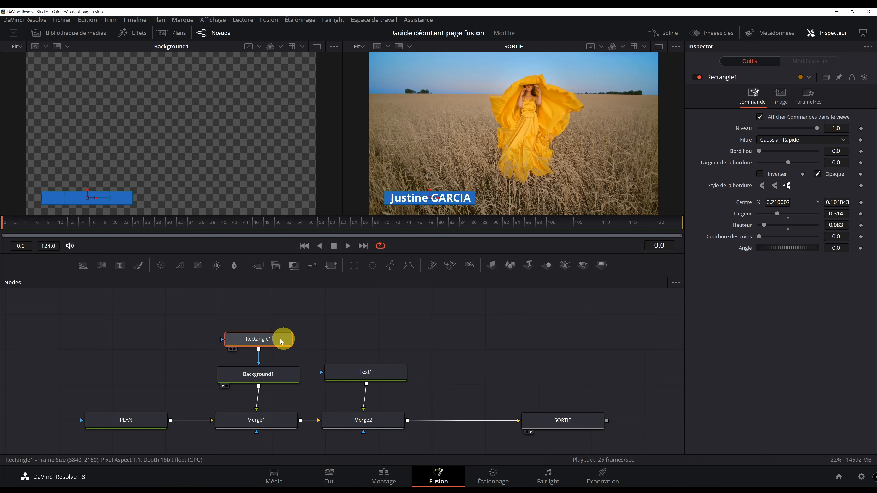
{"action": "left_click_drag", "start_coordinate": [781, 201], "coordinate": [818, 203]}
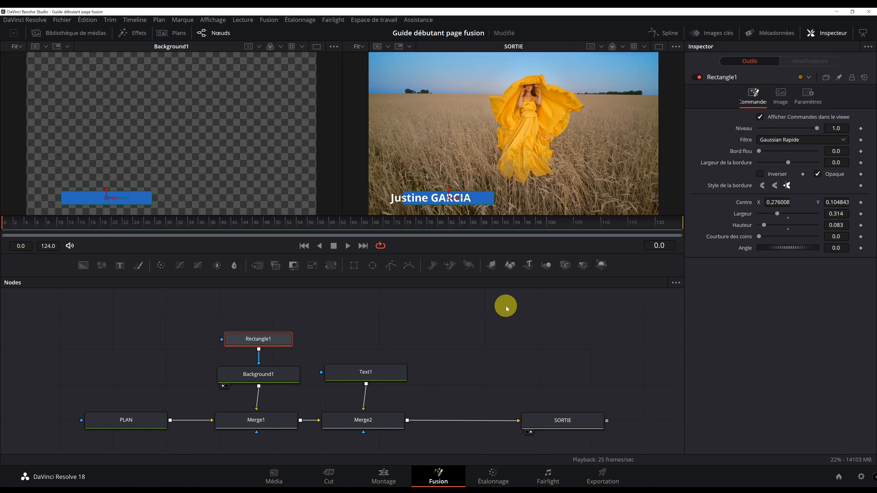
{"action": "key", "text": "ctrl+z"}
Keyframe Rectangle1's centre at frame 14, and move it out of the image at frame 0 with a centre X of about -0.161
{"action": "left_click_drag", "start_coordinate": [2, 231], "coordinate": [45, 230]}
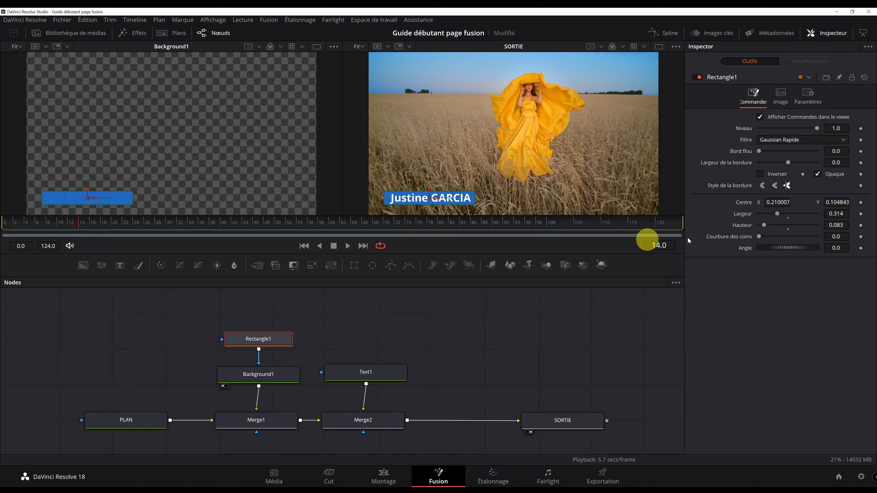
{"action": "left_click", "coordinate": [861, 203]}
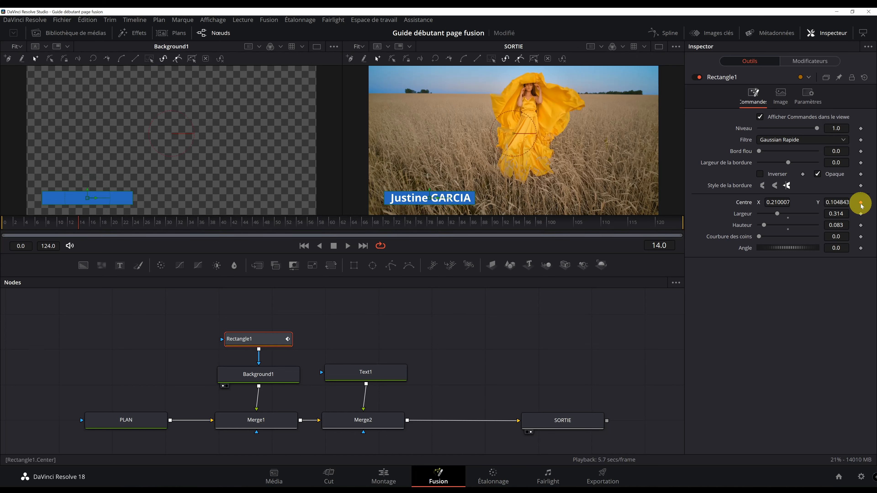
{"action": "left_click_drag", "start_coordinate": [72, 229], "coordinate": [5, 230]}
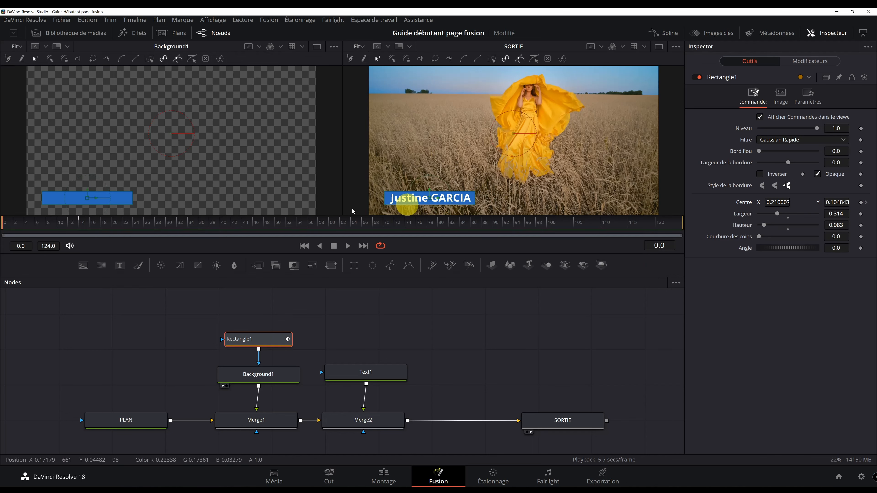
{"action": "left_click_drag", "start_coordinate": [781, 202], "coordinate": [611, 123]}
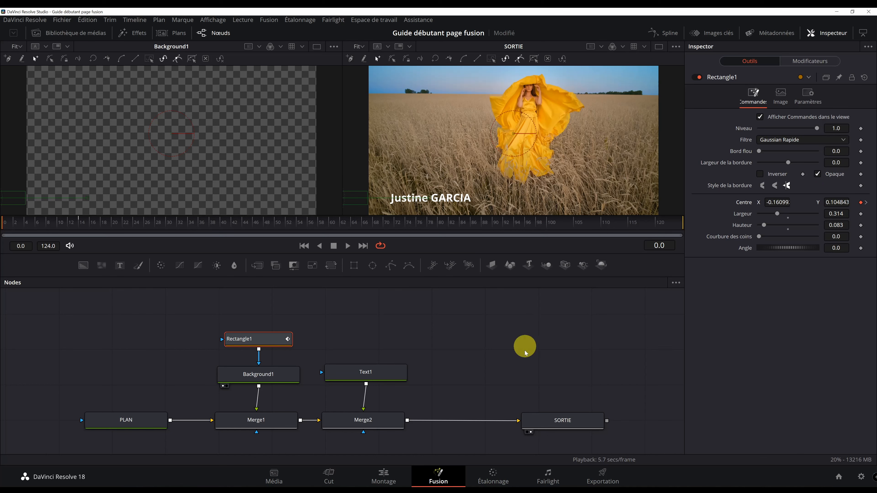
Play the composition from the start to check the blue rectangle's slide-in animation
{"action": "key", "text": "space"}
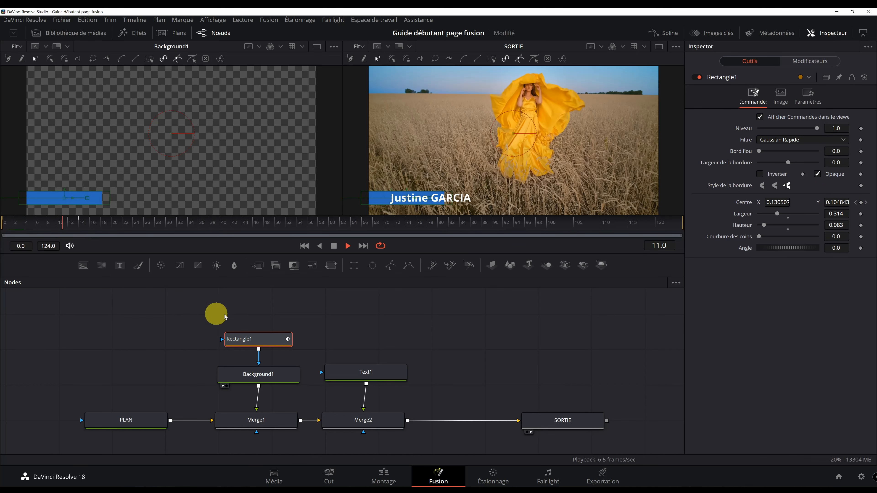
{"action": "left_click", "coordinate": [1, 222]}
{"action": "key", "text": "space"}
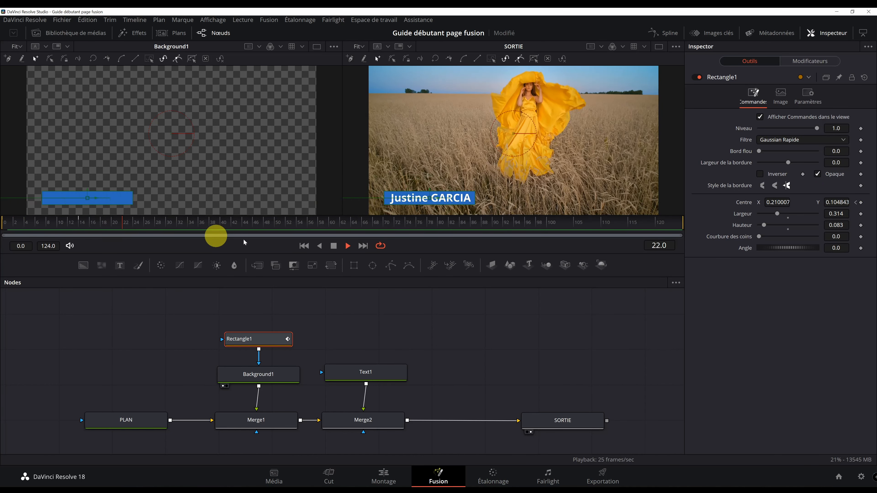
Animate Text1's layout size with keyframes: 1.0 at frame 18 and 0.0 at frame 4
{"action": "left_click", "coordinate": [373, 370]}
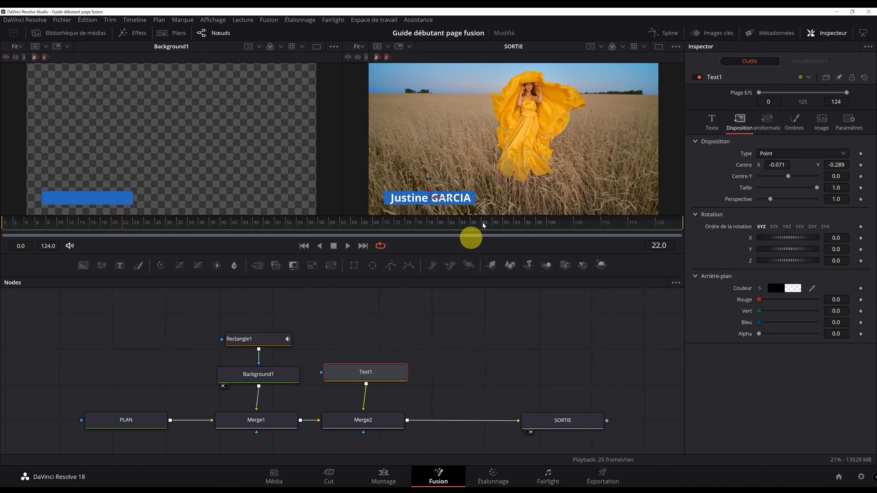
{"action": "left_click_drag", "start_coordinate": [19, 225], "coordinate": [6, 223]}
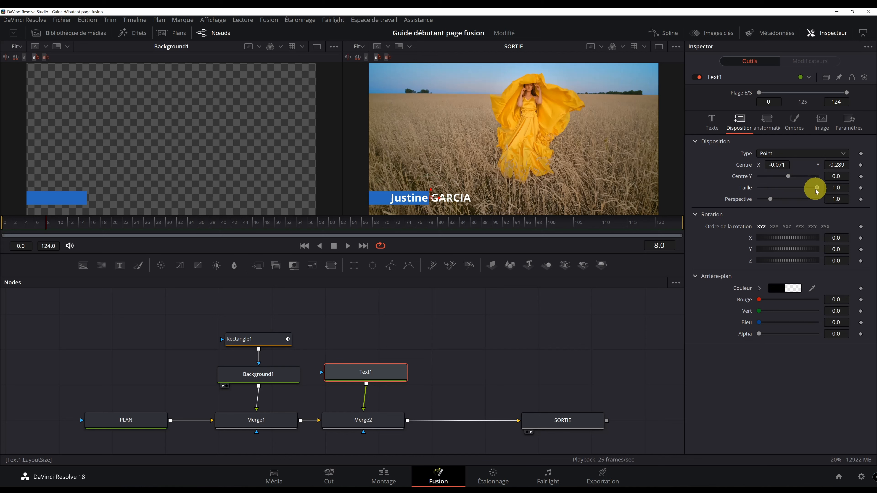
{"action": "mouse_move", "coordinate": [816, 191]}
{"action": "left_mouse_down"}
{"action": "mouse_move", "coordinate": [759, 192]}
{"action": "mouse_move", "coordinate": [852, 191]}
{"action": "mouse_move", "coordinate": [728, 190]}
{"action": "mouse_move", "coordinate": [830, 193]}
{"action": "mouse_move", "coordinate": [783, 186]}
{"action": "mouse_move", "coordinate": [816, 188]}
{"action": "left_mouse_up"}
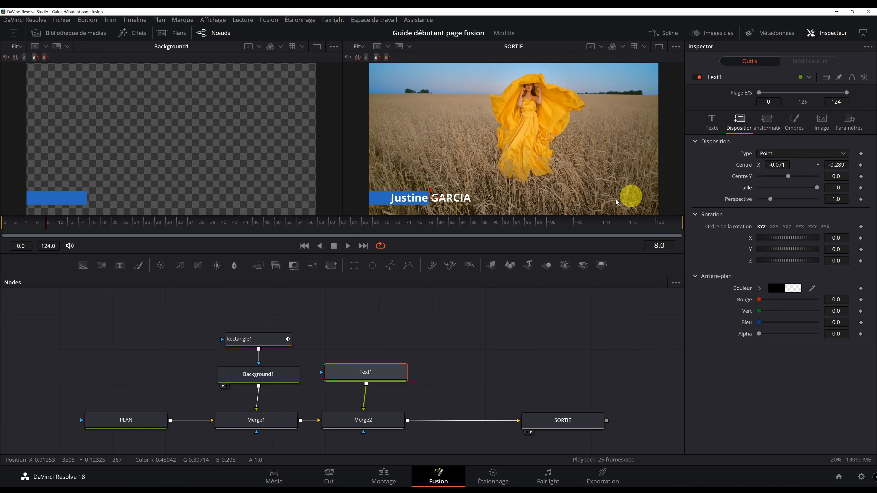
{"action": "left_click", "coordinate": [659, 245]}
{"action": "type", "text": "14"}
{"action": "key", "text": "Return"}
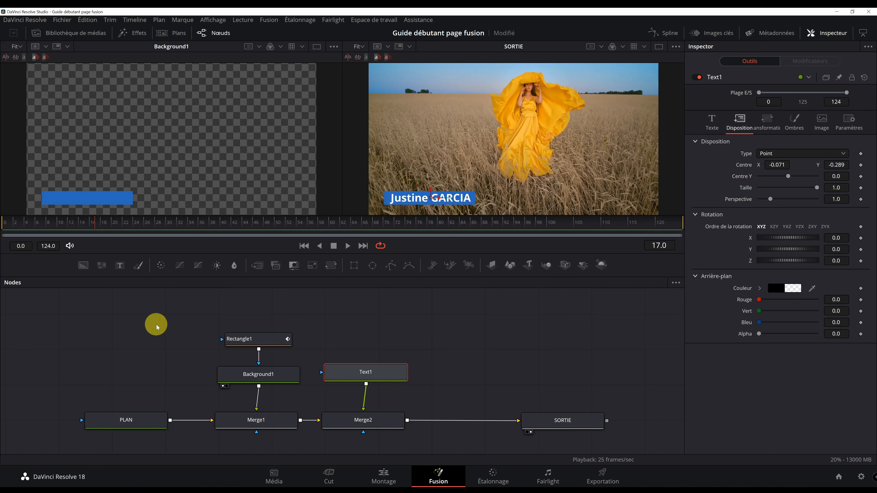
{"action": "left_click", "coordinate": [861, 188]}
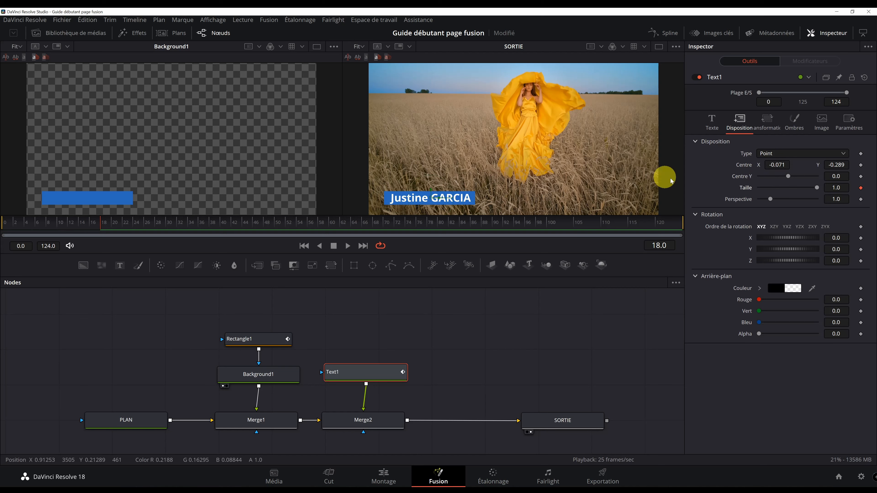
{"action": "left_click_drag", "start_coordinate": [51, 226], "coordinate": [31, 230]}
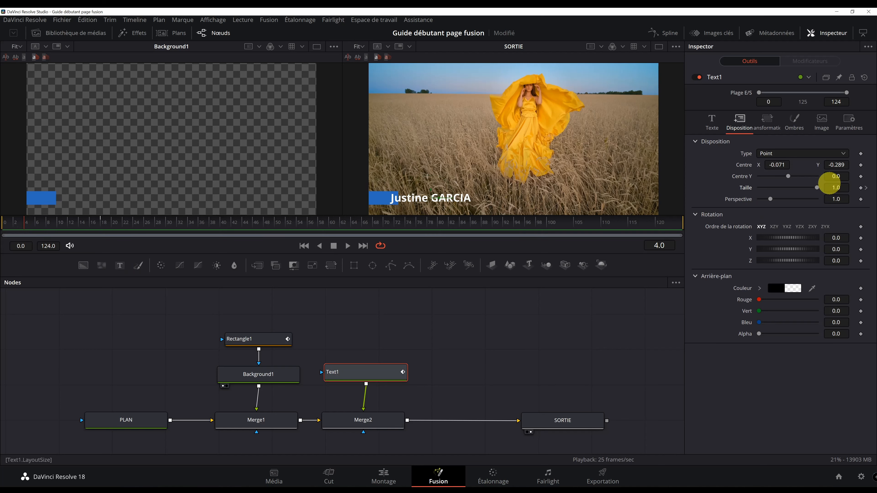
{"action": "left_click_drag", "start_coordinate": [817, 188], "coordinate": [710, 190]}
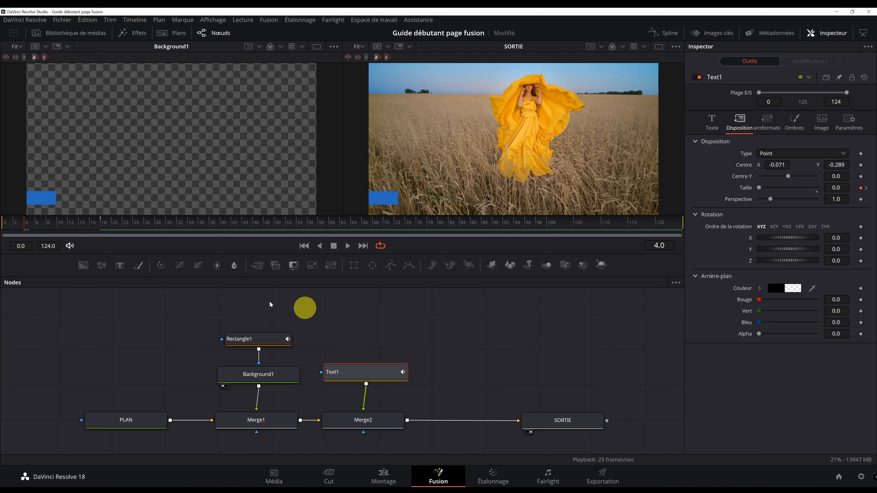
Replay the composition several times from the start to check the combined rectangle and text animation
{"action": "left_click", "coordinate": [66, 341]}
{"action": "left_click_drag", "start_coordinate": [26, 226], "coordinate": [4, 239]}
{"action": "key", "text": "space"}
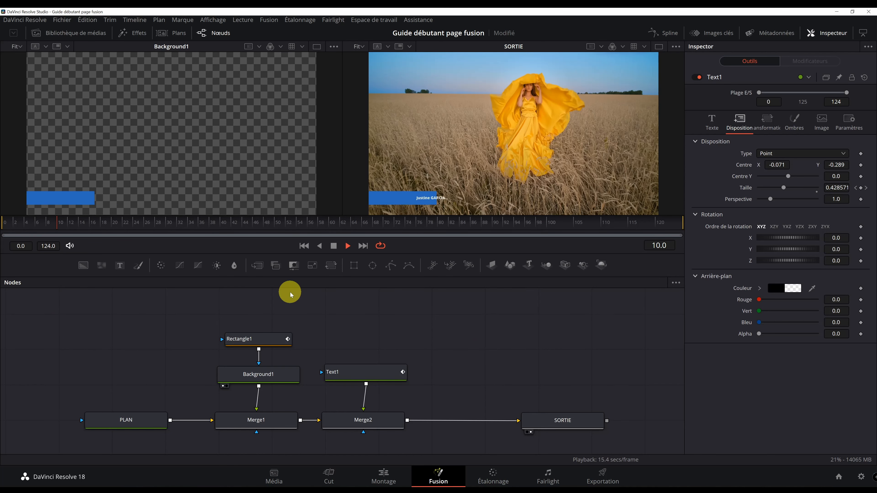
{"action": "left_click_drag", "start_coordinate": [79, 221], "coordinate": [6, 231]}
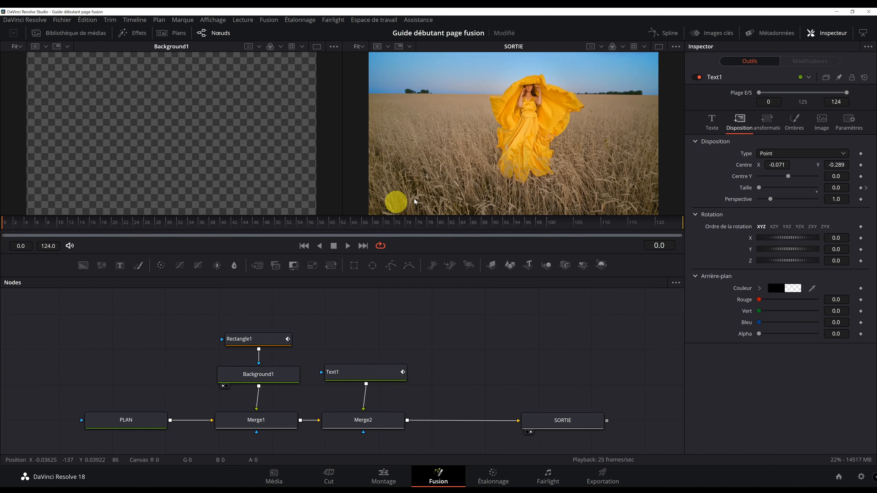
{"action": "key", "text": "space"}
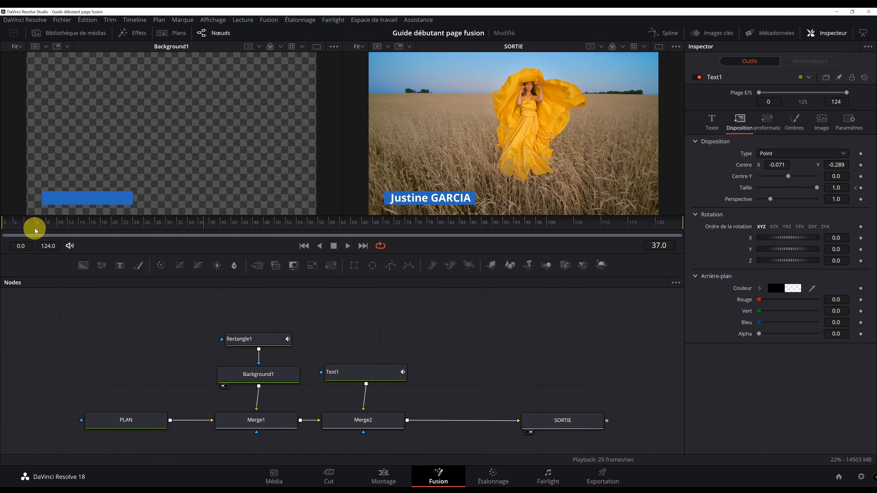
{"action": "left_click_drag", "start_coordinate": [35, 225], "coordinate": [1, 237]}
{"action": "key", "text": "space"}
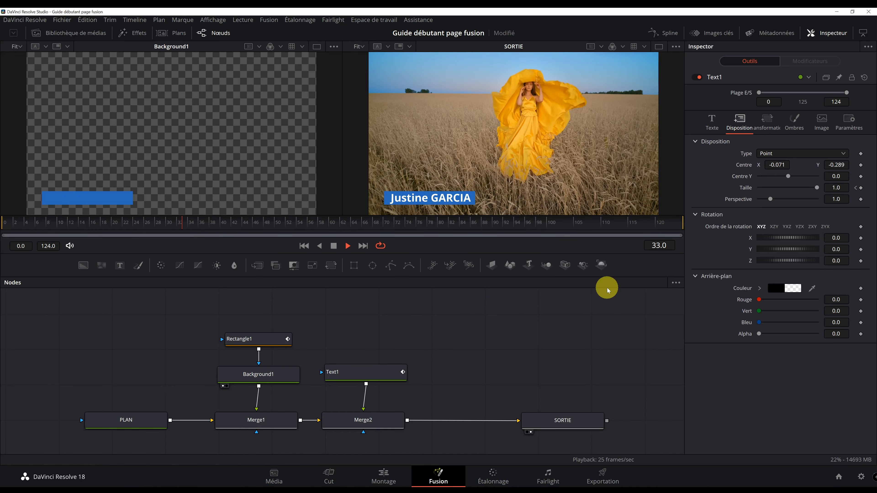
{"action": "left_click", "coordinate": [29, 229]}
{"action": "key", "text": "space"}
{"action": "key", "text": "space"}
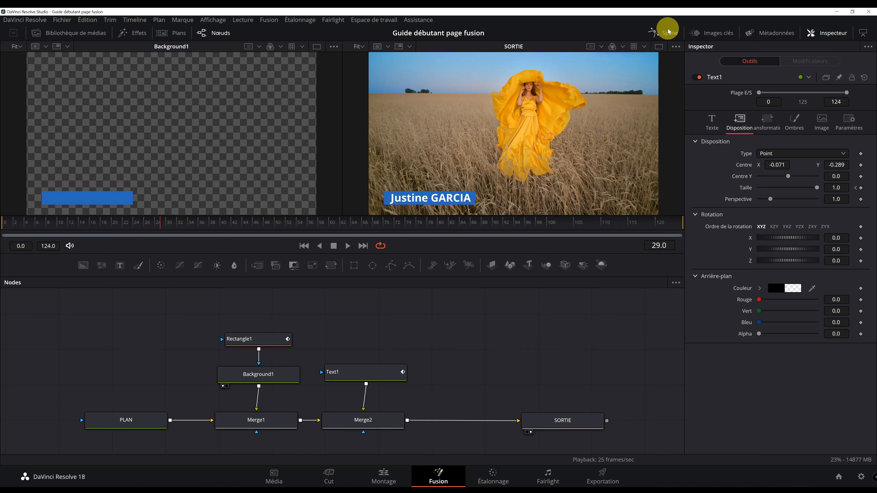
Open the Spline editor, display Rectangle1's displacement curve fitted to the view, and smooth its keyframes
{"action": "left_click", "coordinate": [668, 34]}
{"action": "left_click_drag", "start_coordinate": [150, 351], "coordinate": [41, 338]}
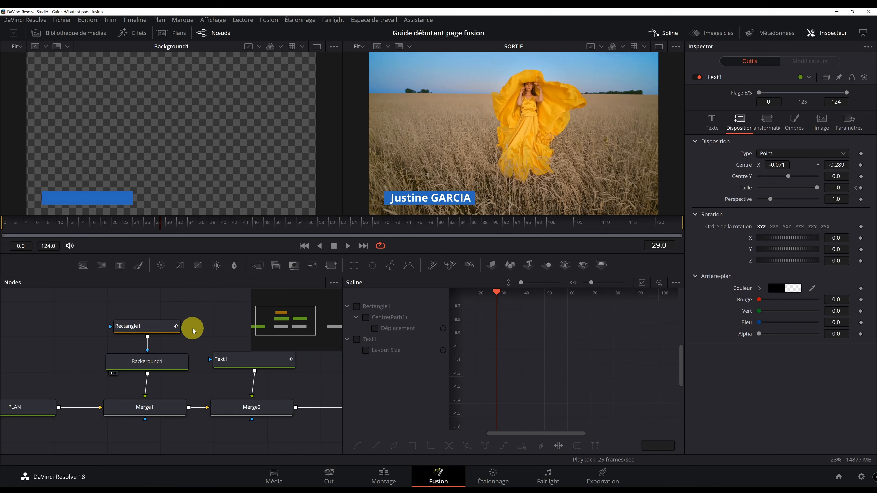
{"action": "left_click_drag", "start_coordinate": [164, 326], "coordinate": [164, 316]}
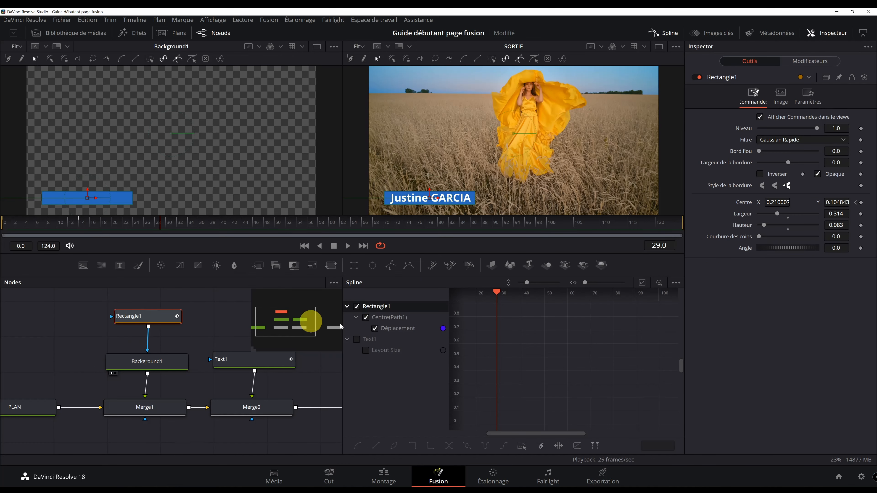
{"action": "left_click", "coordinate": [640, 286]}
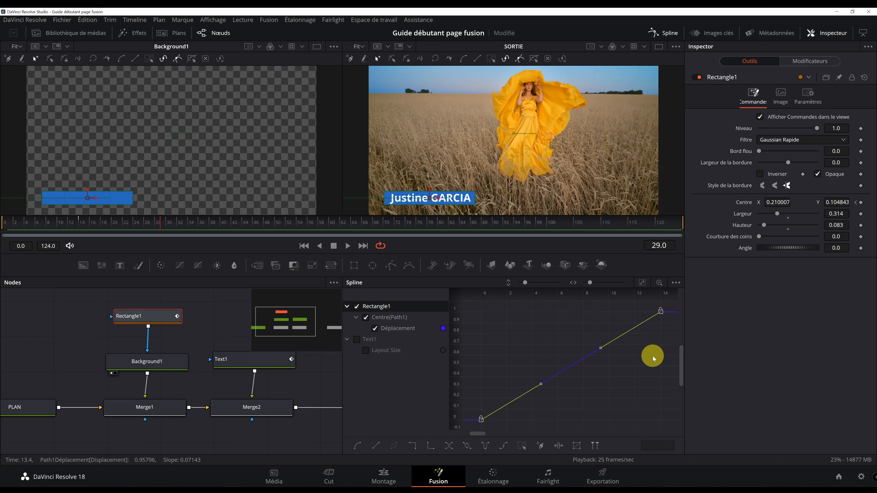
{"action": "key", "text": "s"}
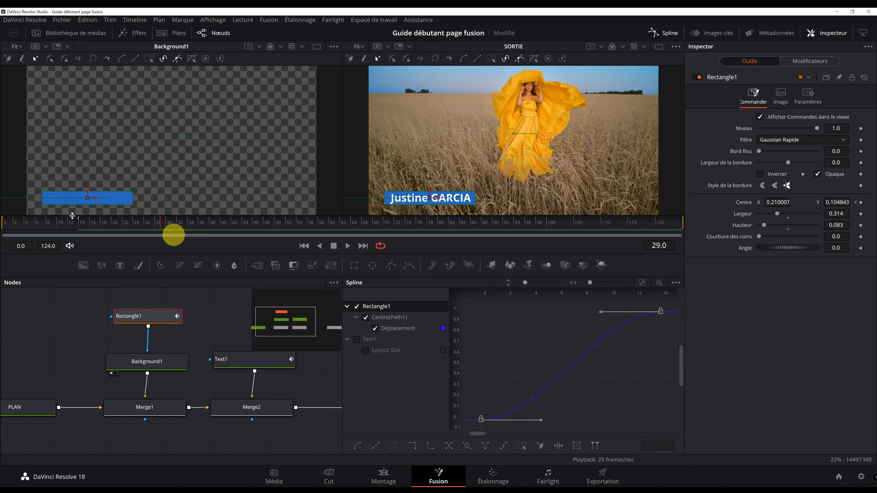
Replay the composition from frame 0 to check the rectangle's smoothed movement
{"action": "key", "text": "space"}
{"action": "left_click_drag", "start_coordinate": [34, 220], "coordinate": [1, 233]}
{"action": "key", "text": "space"}
{"action": "key", "text": "space"}
{"action": "key", "text": "space"}
{"action": "key", "text": "space"}
Display Text1's Layout Size curve in the Spline editor, fit it to the view, and smooth its keyframes
{"action": "left_click", "coordinate": [254, 360]}
{"action": "key", "text": "space"}
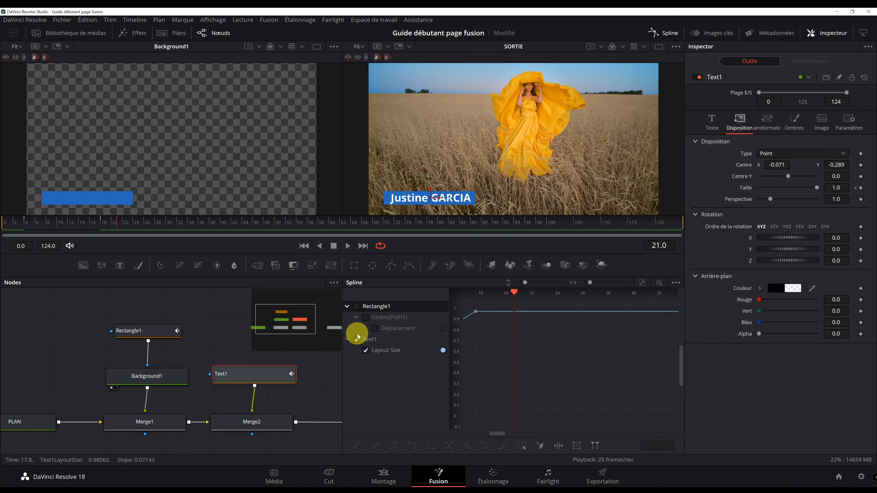
{"action": "left_click", "coordinate": [383, 352]}
{"action": "left_click", "coordinate": [645, 284]}
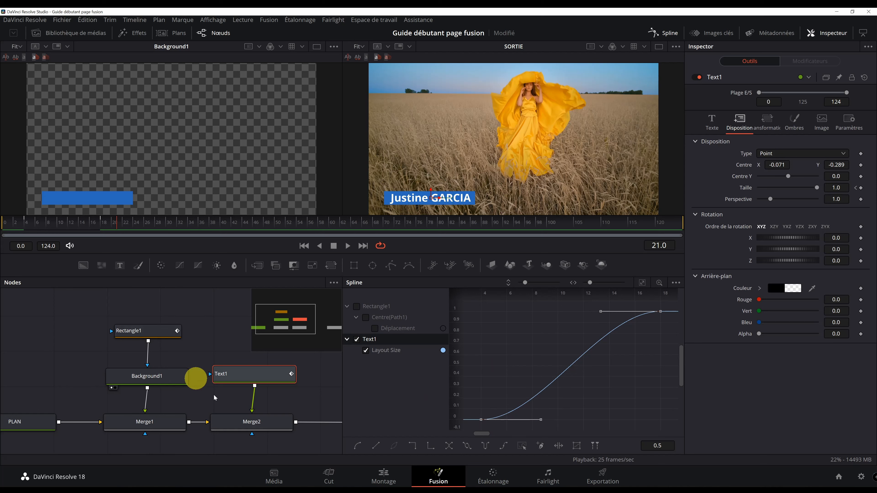
Play the composition from the start to check the smoothed text growth together with the rectangle
{"action": "left_click_drag", "start_coordinate": [51, 223], "coordinate": [7, 241]}
{"action": "key", "text": "space"}
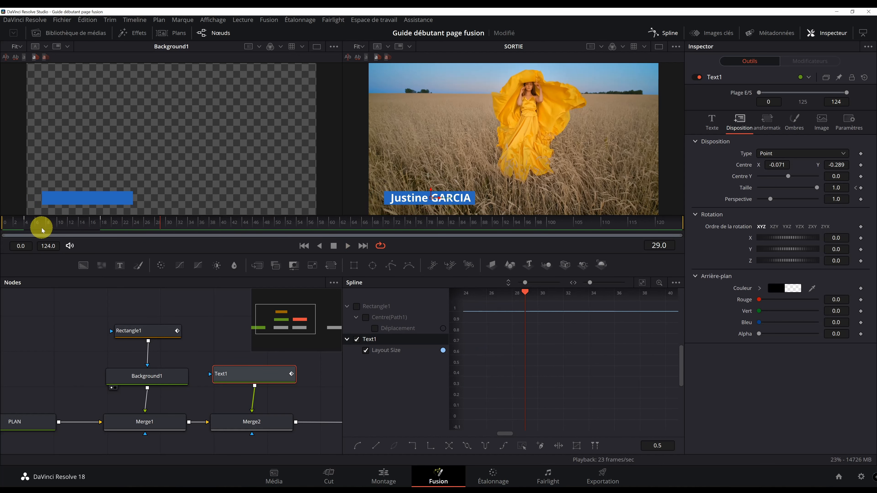
{"action": "key", "text": "space"}
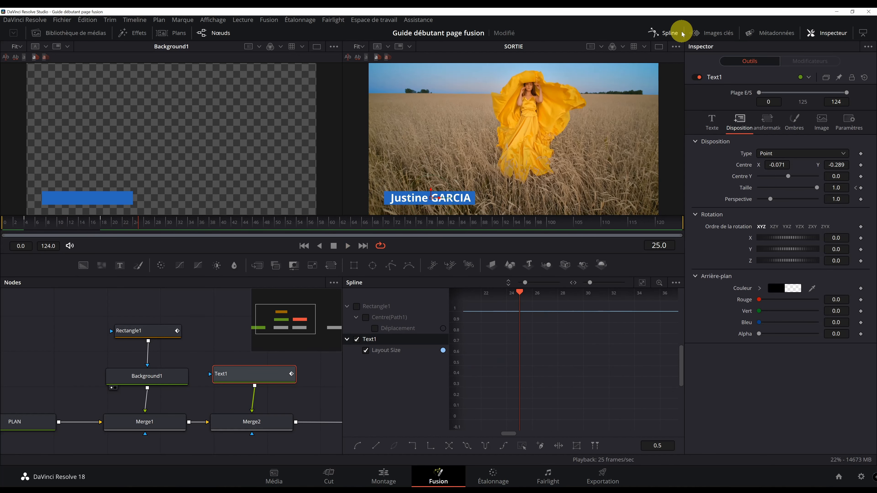
Close the Spline editor and enable motion blur on the Rectangle1 node with its quality set to 7
{"action": "left_click", "coordinate": [663, 32]}
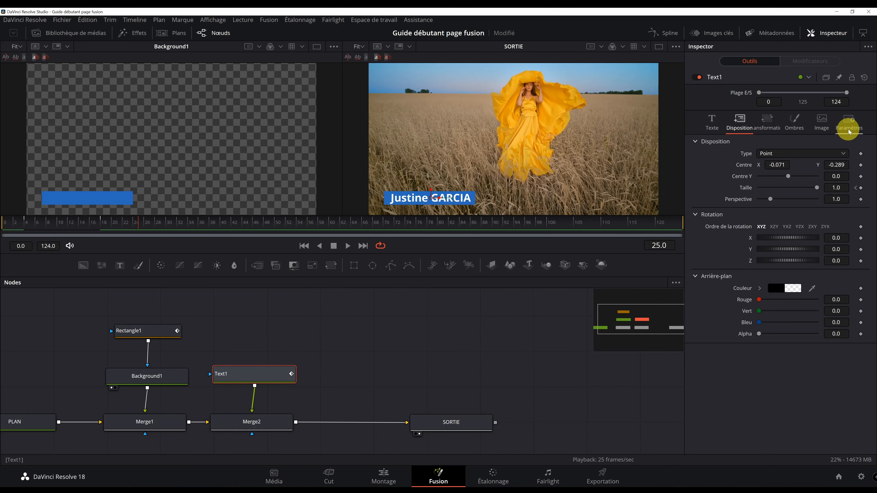
{"action": "left_click", "coordinate": [849, 121]}
{"action": "left_click_drag", "start_coordinate": [345, 385], "coordinate": [494, 378]}
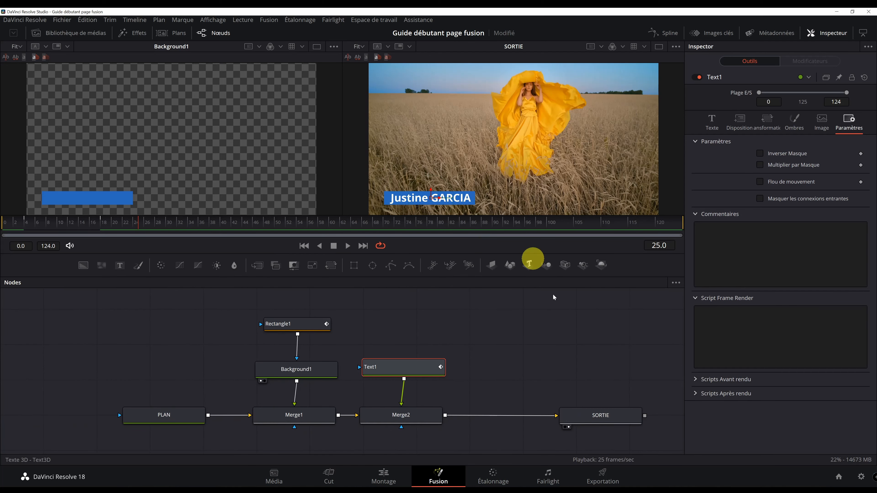
{"action": "left_click", "coordinate": [289, 325]}
{"action": "left_click", "coordinate": [808, 98]}
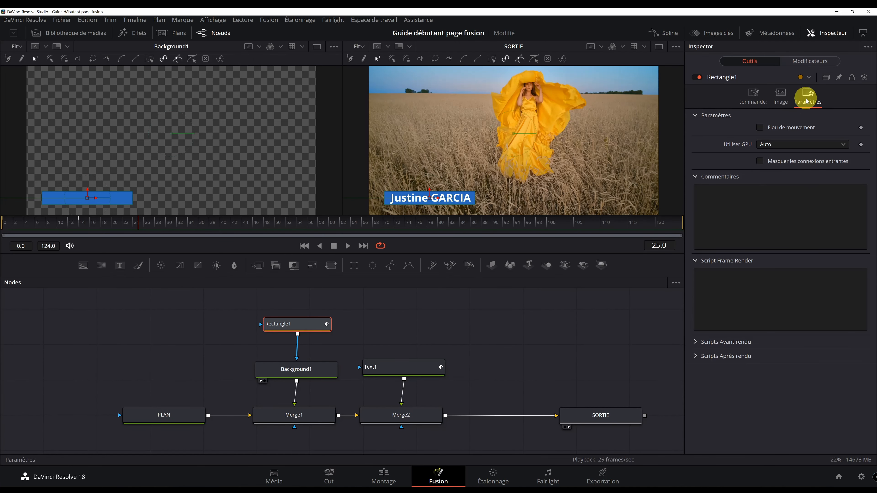
{"action": "left_click", "coordinate": [759, 127]}
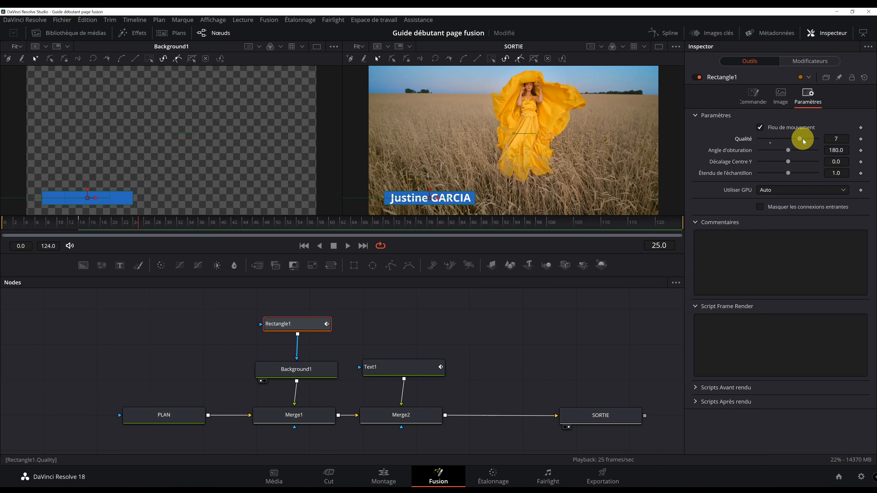
Enable motion blur on the Text1 node with its quality set to 7, and return to its text settings
{"action": "left_click", "coordinate": [411, 365]}
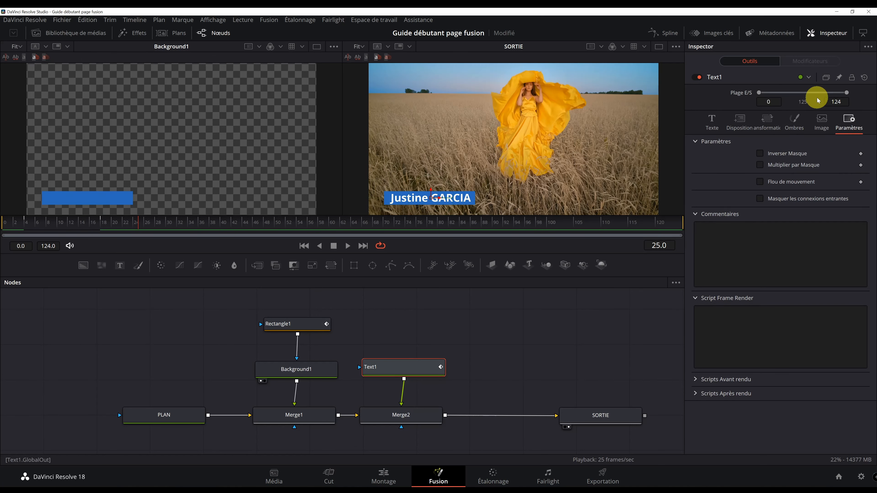
{"action": "left_click", "coordinate": [724, 123]}
{"action": "left_click", "coordinate": [850, 121]}
{"action": "left_click", "coordinate": [765, 183]}
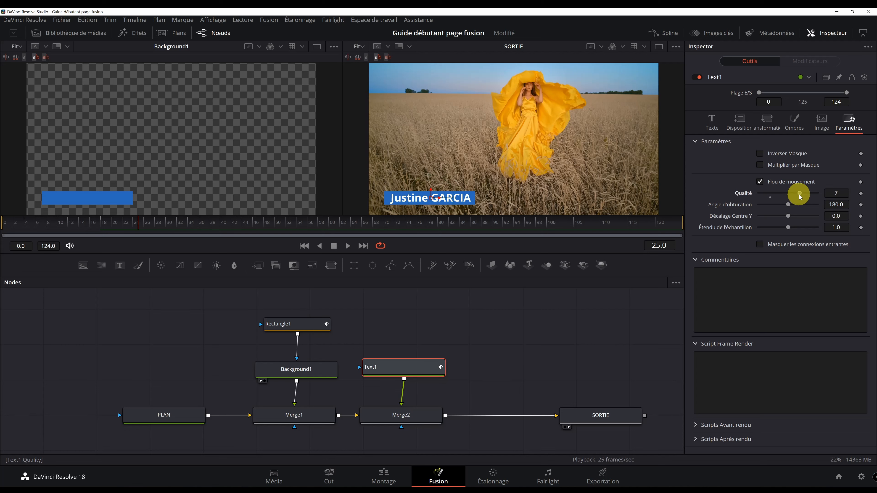
{"action": "left_click", "coordinate": [713, 126]}
Play the composition from frame 0 to check the motion blur on the rectangle and the title
{"action": "left_click_drag", "start_coordinate": [43, 230], "coordinate": [0, 234]}
{"action": "key", "text": "space"}
{"action": "key", "text": "space"}
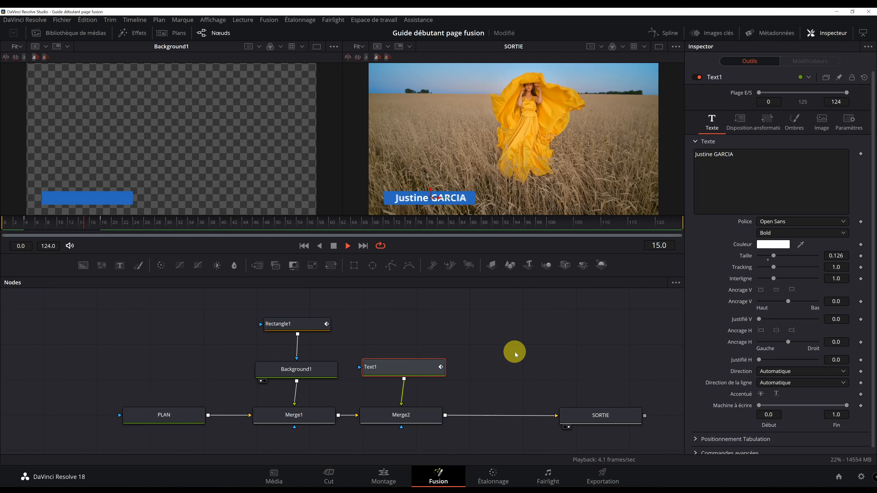
Switch to the Montage page and play the timeline full screen from its start to review the blurred title animation
{"action": "left_click", "coordinate": [379, 476]}
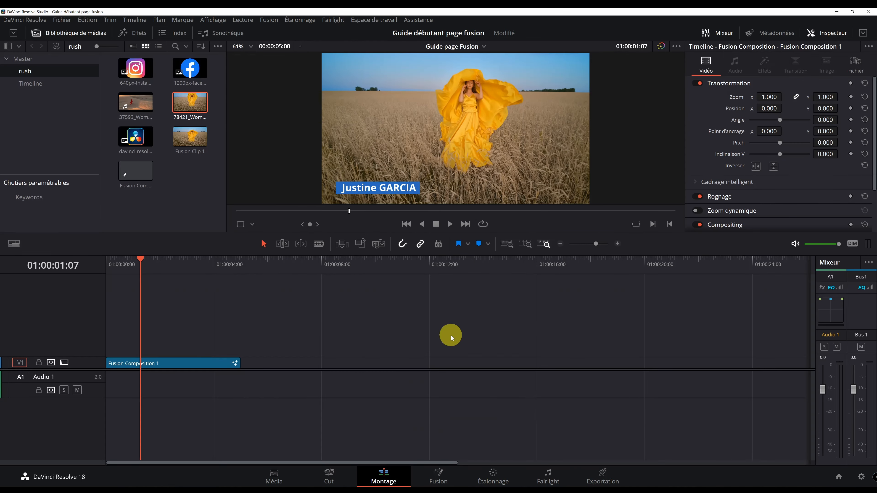
{"action": "key", "text": "ctrl+f"}
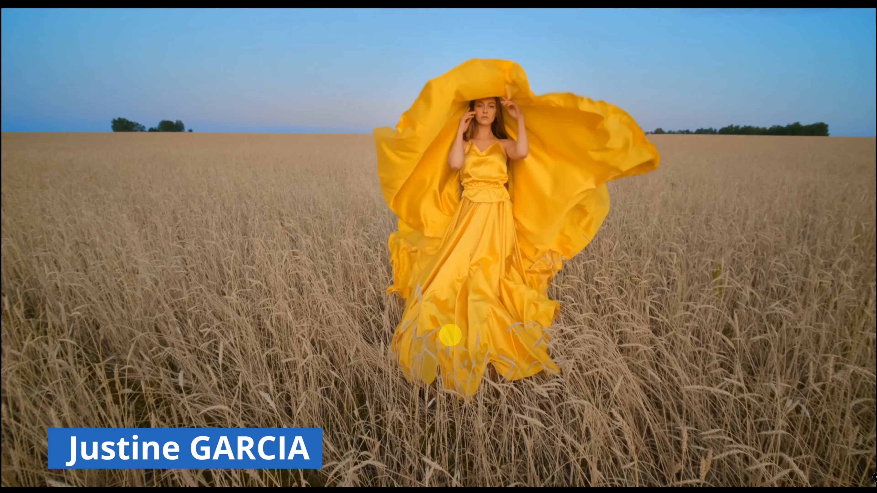
{"action": "key", "text": "Escape"}
{"action": "left_click_drag", "start_coordinate": [171, 267], "coordinate": [68, 259]}
{"action": "key", "text": "ctrl+f"}
{"action": "key", "text": "space"}
{"action": "key", "text": "Escape"}
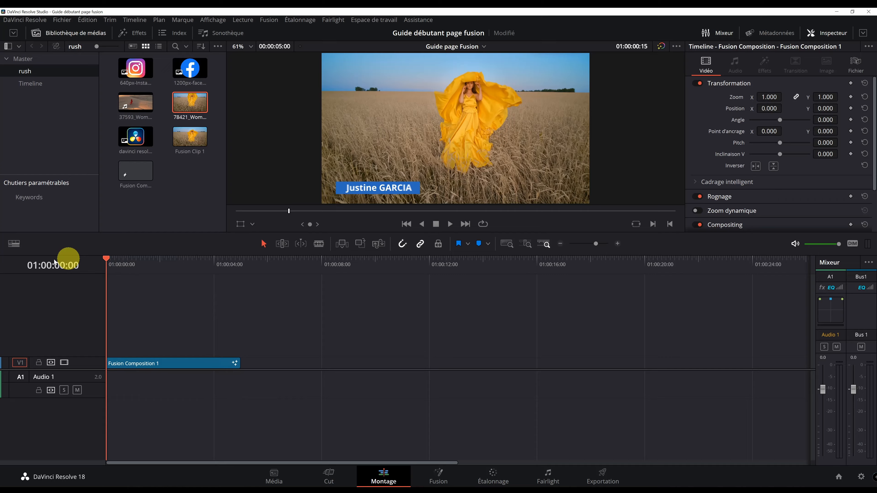
{"action": "key", "text": "ctrl+f"}
{"action": "key", "text": "space"}
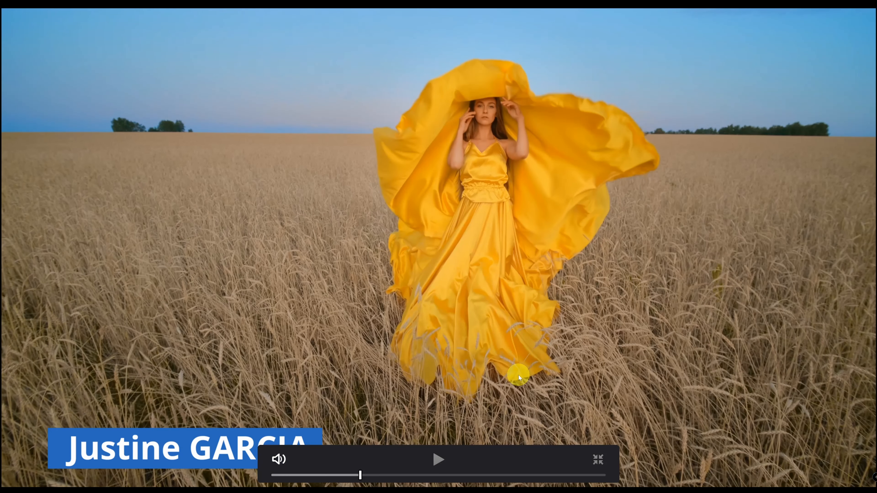
{"action": "key", "text": "Escape"}
Return to the Fusion page and move the PLAN and SORTIE nodes apart from the merge chain in the node graph
{"action": "left_click", "coordinate": [438, 475]}
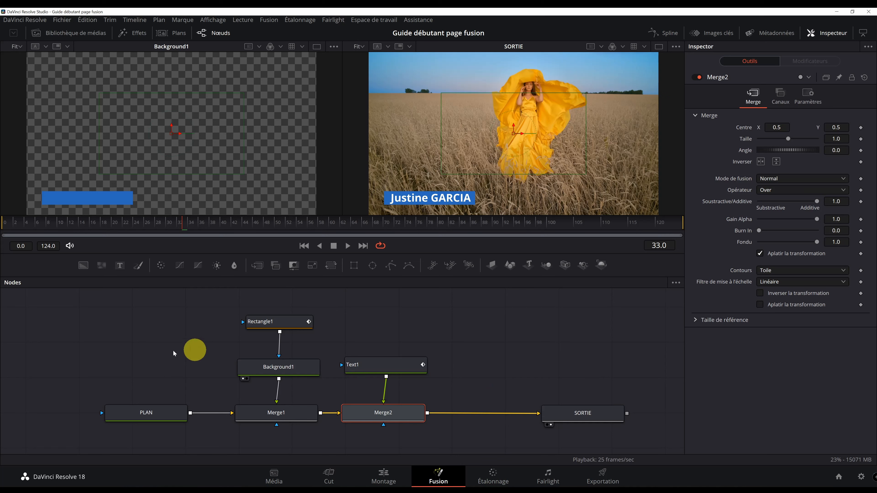
{"action": "left_click", "coordinate": [160, 312]}
{"action": "mouse_move", "coordinate": [116, 418]}
{"action": "left_mouse_down"}
{"action": "mouse_move", "coordinate": [97, 410]}
{"action": "mouse_move", "coordinate": [113, 414]}
{"action": "left_mouse_up"}
{"action": "left_click", "coordinate": [113, 414]}
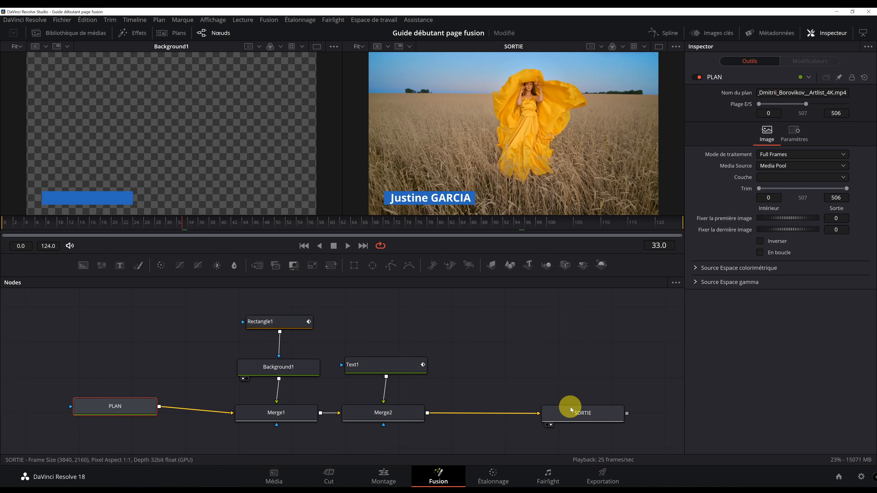
{"action": "left_click_drag", "start_coordinate": [569, 408], "coordinate": [575, 383]}
{"action": "left_click", "coordinate": [132, 414]}
{"action": "left_click_drag", "start_coordinate": [143, 397], "coordinate": [124, 403]}
{"action": "mouse_move", "coordinate": [568, 393]}
{"action": "left_mouse_down"}
{"action": "mouse_move", "coordinate": [577, 380]}
{"action": "mouse_move", "coordinate": [575, 391]}
{"action": "left_mouse_up"}
Review the composition clip on the Montage page, reopen it in Fusion and select the nodes between PLAN and SORTIE
{"action": "key", "text": "shift+4"}
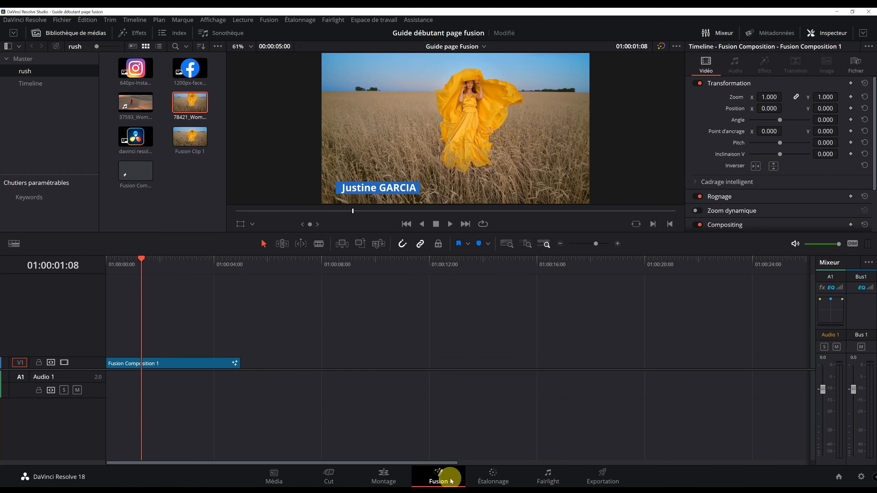
{"action": "left_click", "coordinate": [443, 475]}
{"action": "left_click_drag", "start_coordinate": [366, 300], "coordinate": [409, 423]}
{"action": "left_click_drag", "start_coordinate": [418, 312], "coordinate": [197, 424]}
{"action": "mouse_move", "coordinate": [307, 411]}
{"action": "left_mouse_down"}
{"action": "mouse_move", "coordinate": [319, 372]}
{"action": "mouse_move", "coordinate": [319, 409]}
{"action": "mouse_move", "coordinate": [298, 409]}
{"action": "mouse_move", "coordinate": [304, 405]}
{"action": "left_mouse_up"}
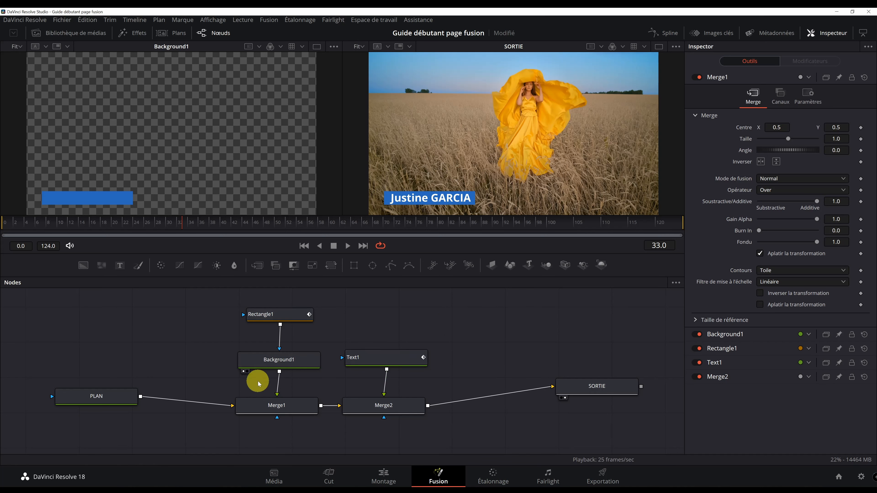
Move the Merge2 node slightly along the chain and save the project
{"action": "mouse_move", "coordinate": [391, 409]}
{"action": "left_mouse_down"}
{"action": "mouse_move", "coordinate": [401, 393]}
{"action": "mouse_move", "coordinate": [411, 408]}
{"action": "mouse_move", "coordinate": [398, 408]}
{"action": "left_mouse_up"}
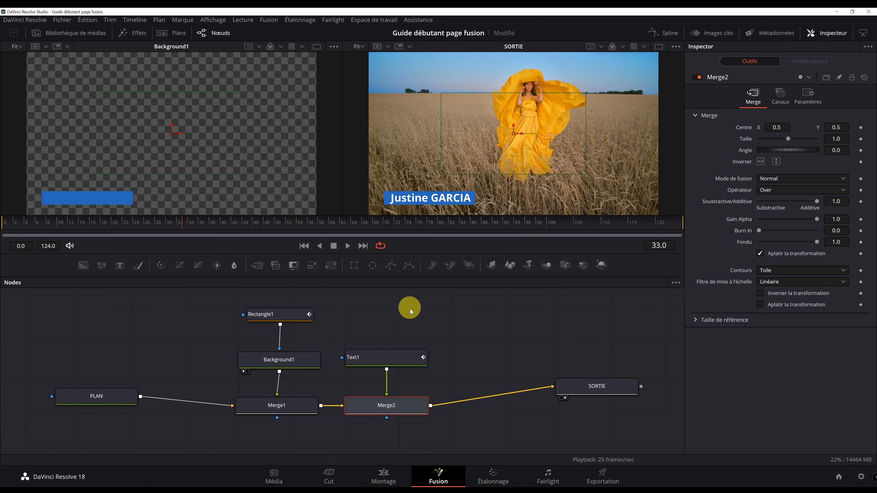
{"action": "key", "text": "ctrl+s"}
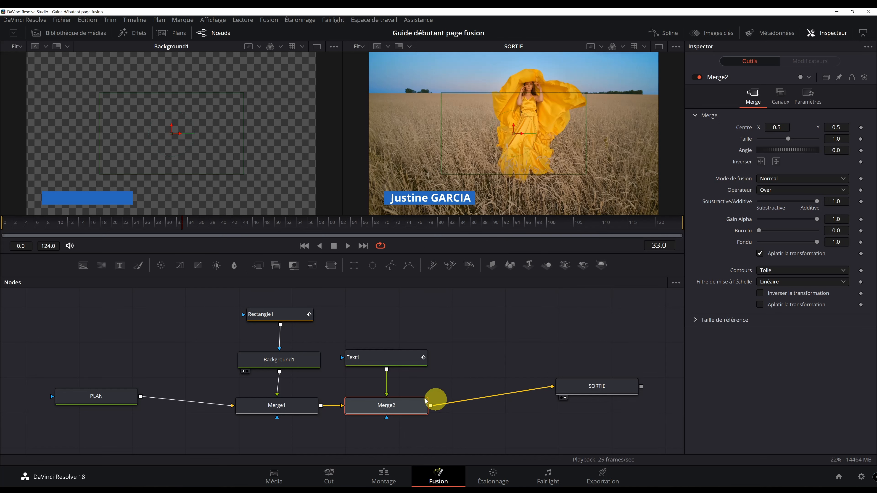
{"action": "left_click", "coordinate": [427, 384]}
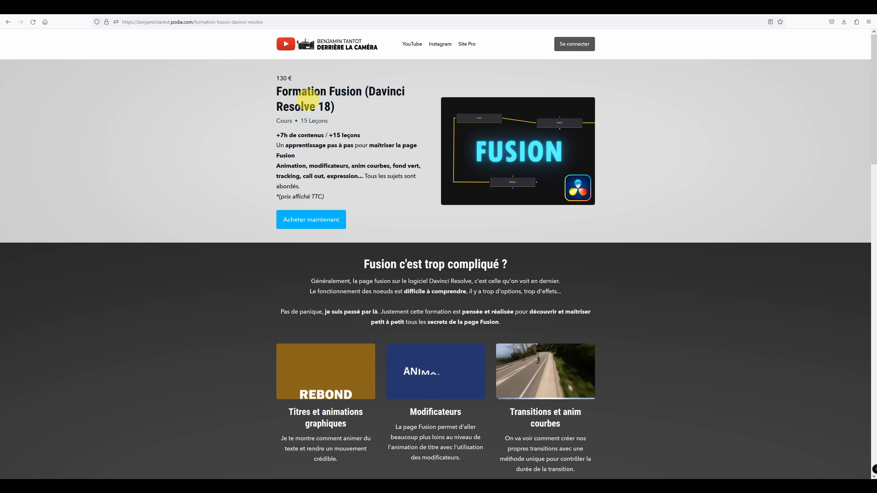
Look through the Fusion course page in the web browser, examining its lesson topics from title animations to call-outs
{"action": "scroll", "coordinate": [622, 173], "scroll_direction": "down", "scroll_amount": 1}
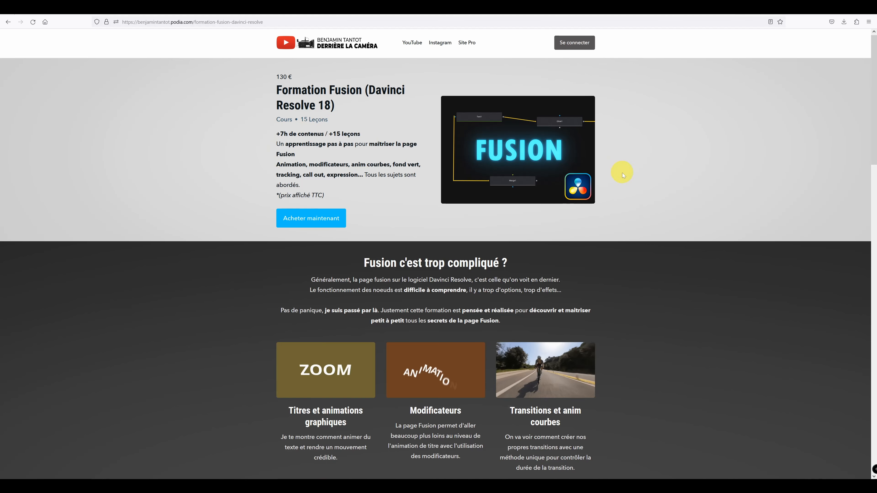
{"action": "scroll", "coordinate": [622, 173], "scroll_direction": "down", "scroll_amount": 5}
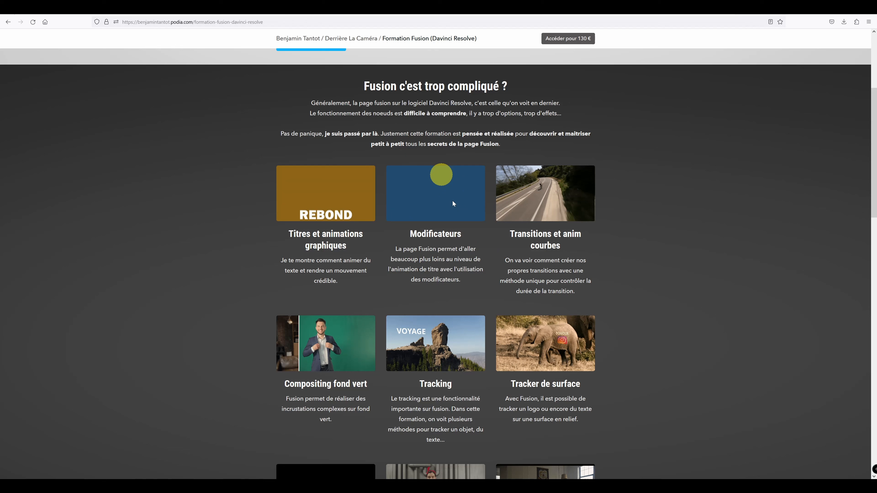
{"action": "scroll", "coordinate": [501, 189], "scroll_direction": "down", "scroll_amount": 1}
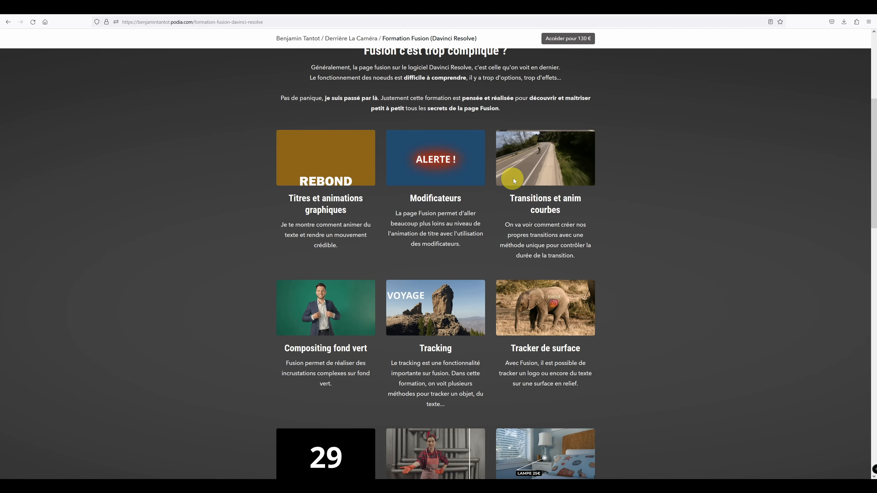
{"action": "scroll", "coordinate": [618, 139], "scroll_direction": "down", "scroll_amount": 1}
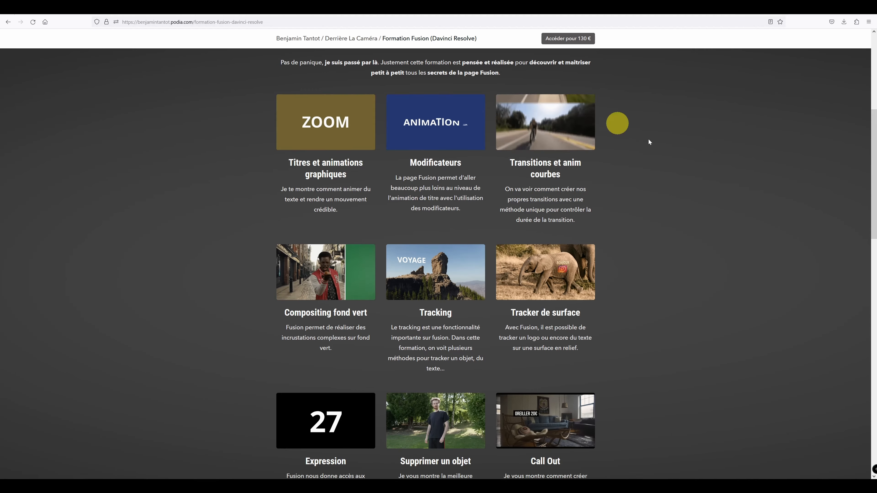
{"action": "scroll", "coordinate": [511, 224], "scroll_direction": "down", "scroll_amount": 1}
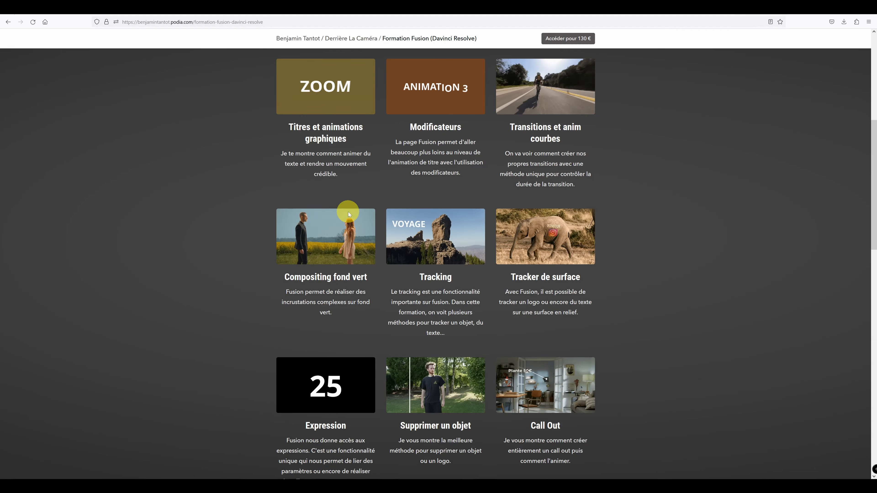
{"action": "scroll", "coordinate": [305, 238], "scroll_direction": "down", "scroll_amount": 1}
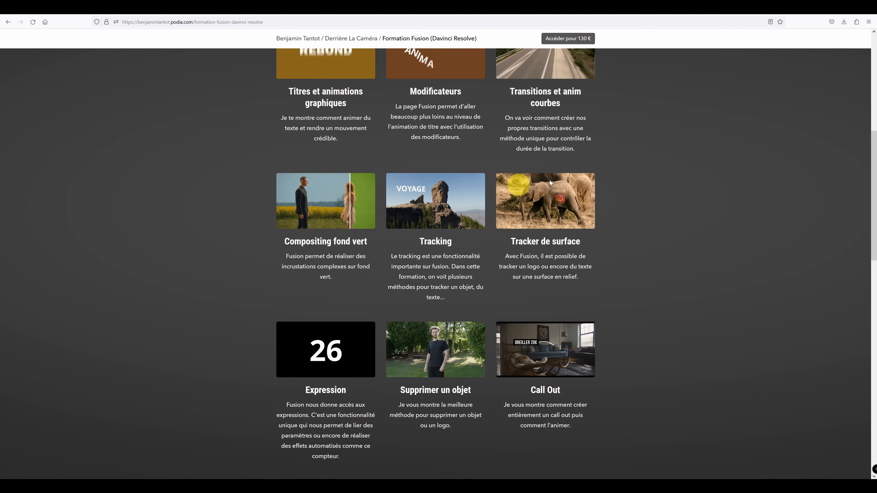
{"action": "scroll", "coordinate": [339, 330], "scroll_direction": "down", "scroll_amount": 1}
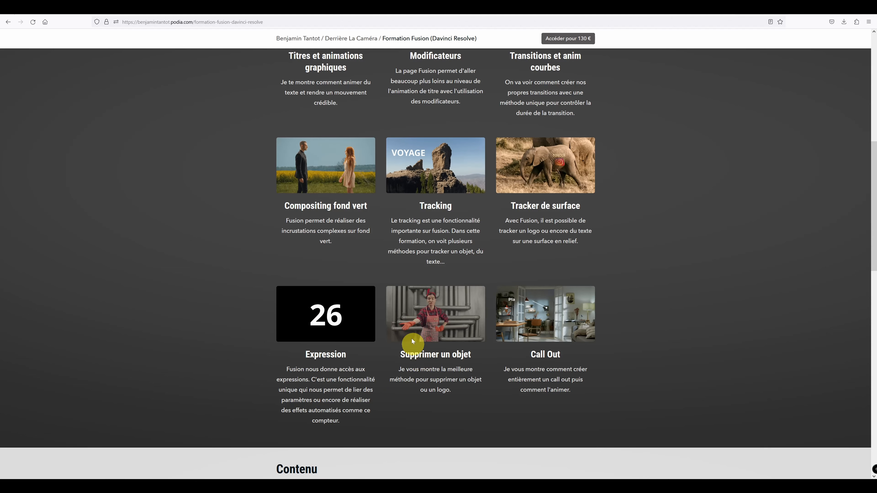
{"action": "scroll", "coordinate": [646, 292], "scroll_direction": "up", "scroll_amount": 8}
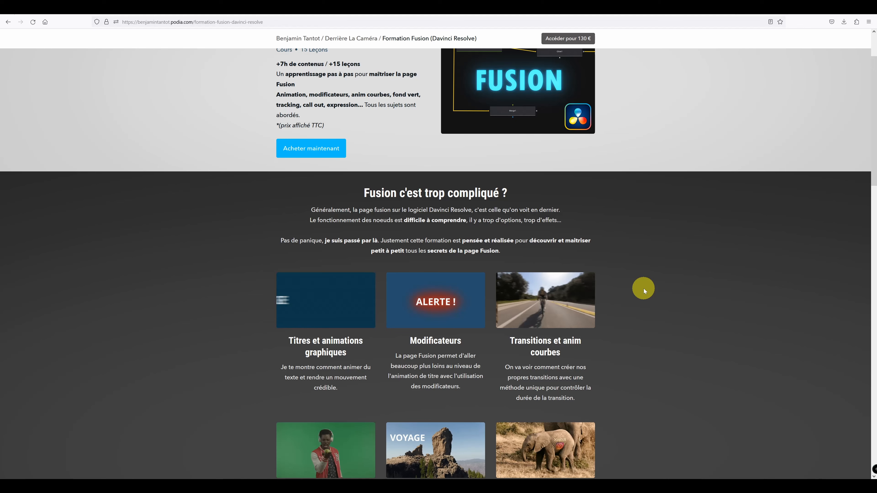
{"action": "scroll", "coordinate": [644, 289], "scroll_direction": "down", "scroll_amount": 1}
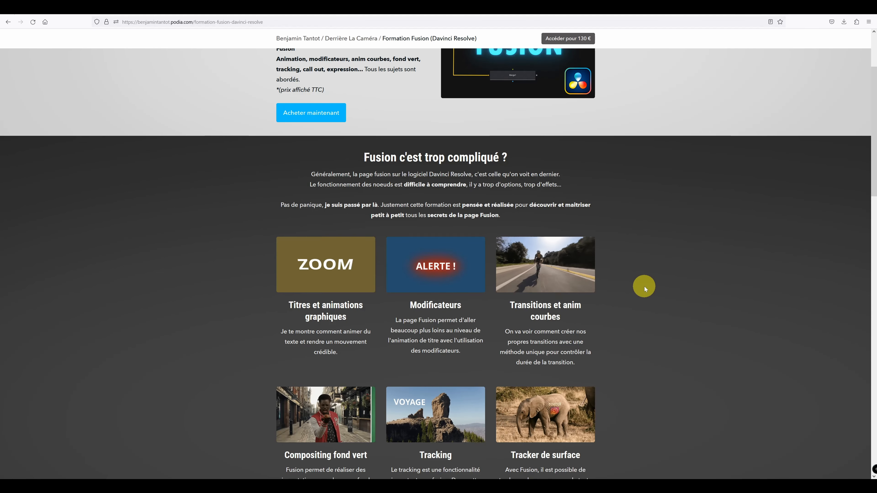
{"action": "scroll", "coordinate": [629, 273], "scroll_direction": "down", "scroll_amount": 2}
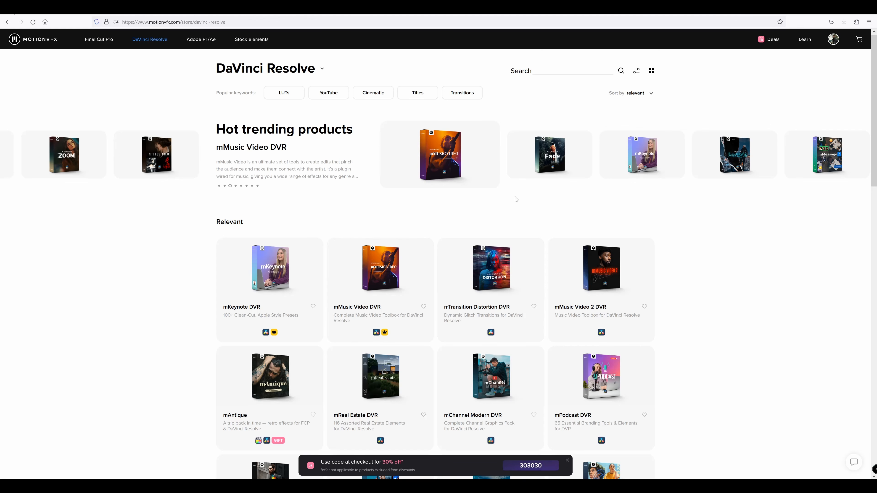
Browse the MotionVFX store's DaVinci Resolve catalogue, examining its relevant and recommended plugin packs
{"action": "scroll", "coordinate": [516, 198], "scroll_direction": "down", "scroll_amount": 7}
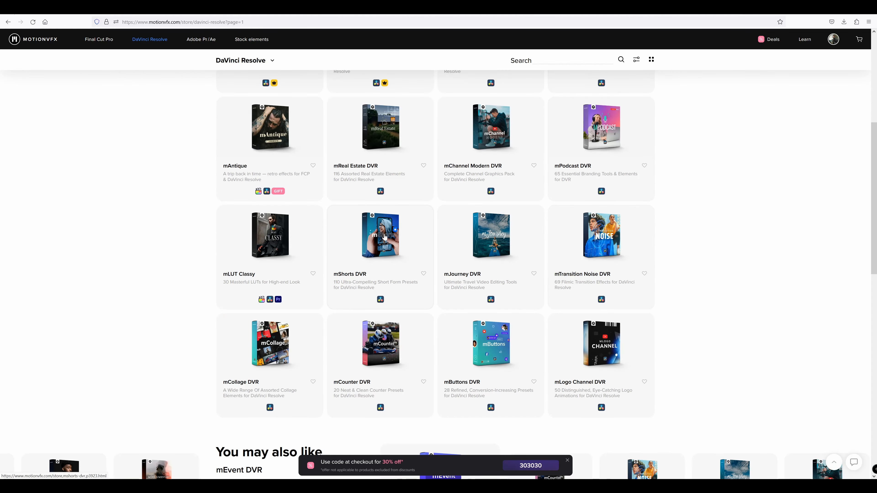
{"action": "scroll", "coordinate": [384, 236], "scroll_direction": "down", "scroll_amount": 8}
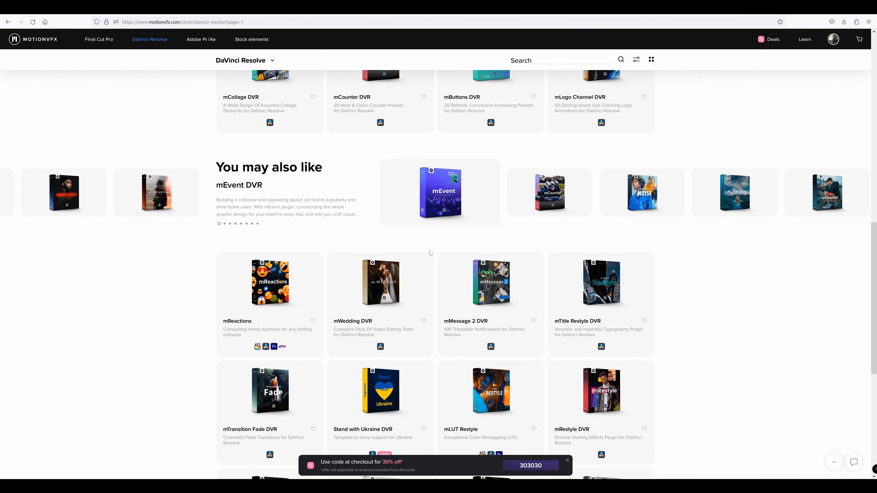
{"action": "scroll", "coordinate": [516, 309], "scroll_direction": "down", "scroll_amount": 3}
{"action": "scroll", "coordinate": [531, 308], "scroll_direction": "up", "scroll_amount": 3}
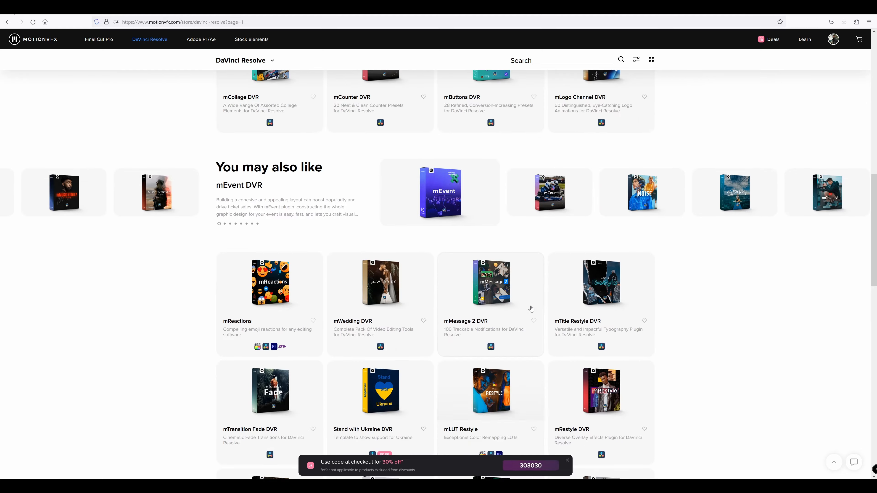
{"action": "scroll", "coordinate": [531, 308], "scroll_direction": "up", "scroll_amount": 5}
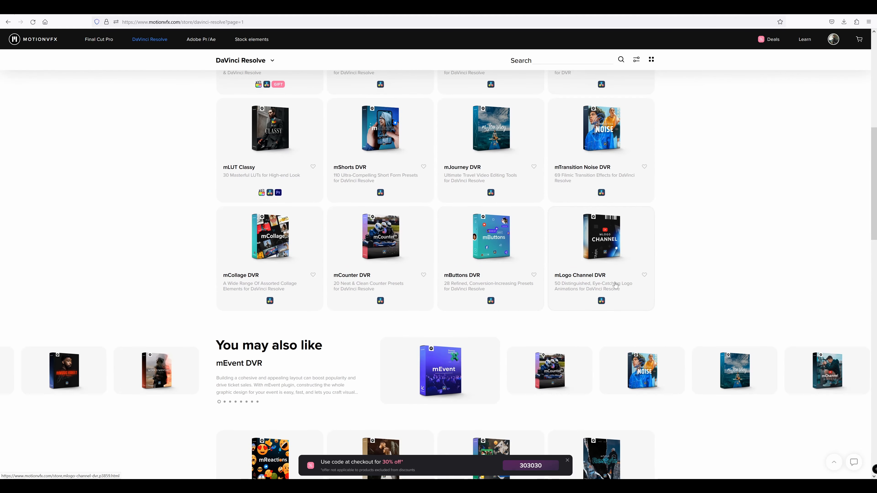
{"action": "scroll", "coordinate": [615, 285], "scroll_direction": "up", "scroll_amount": 6}
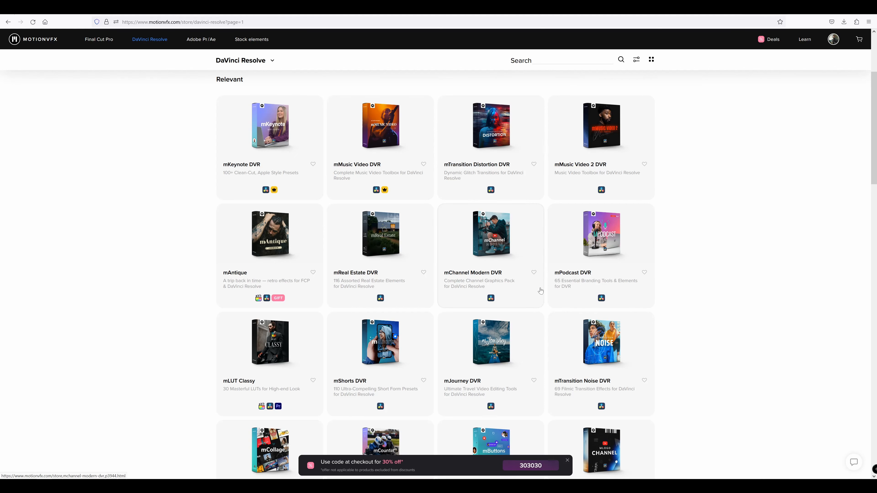
{"action": "scroll", "coordinate": [576, 274], "scroll_direction": "up", "scroll_amount": 4}
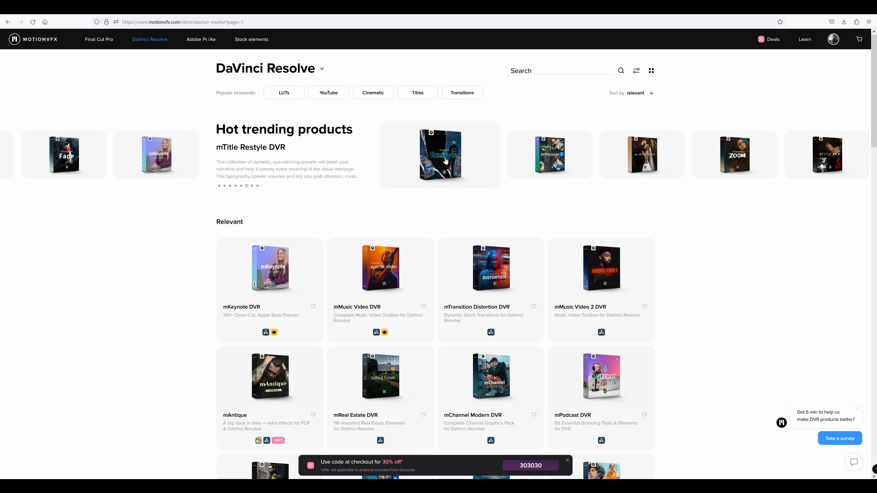
{"action": "scroll", "coordinate": [615, 223], "scroll_direction": "down", "scroll_amount": 20}
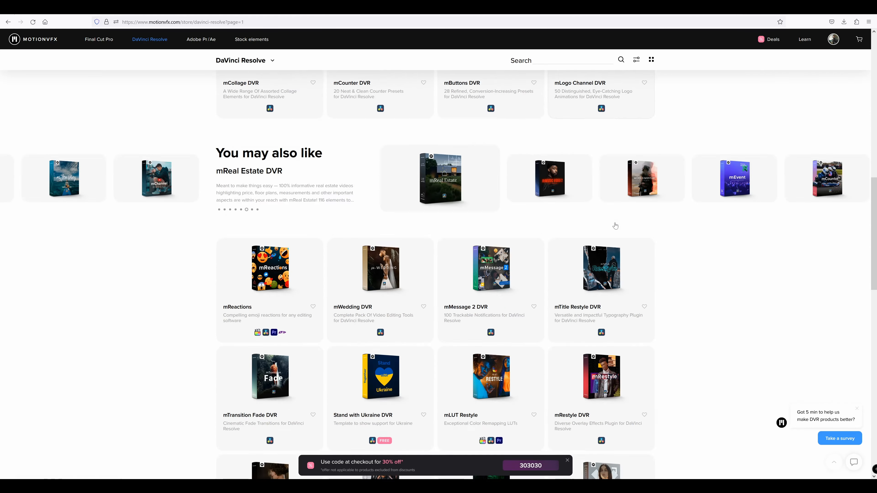
{"action": "scroll", "coordinate": [587, 224], "scroll_direction": "up", "scroll_amount": 20}
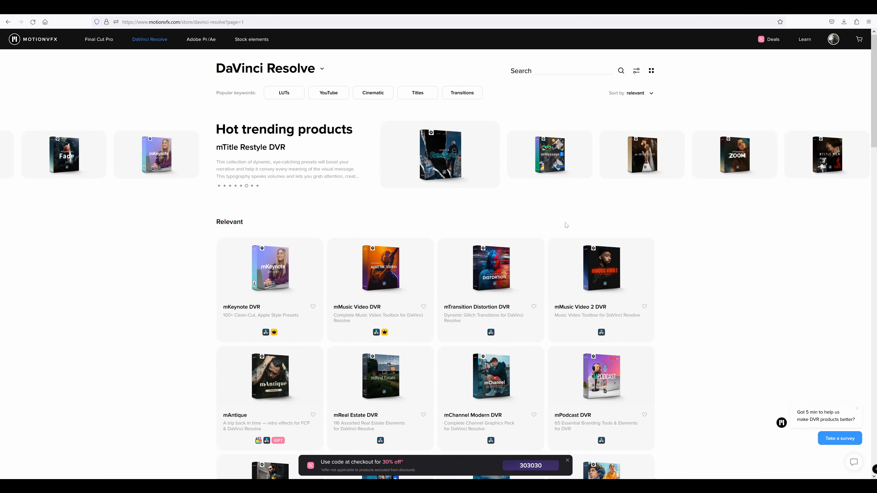